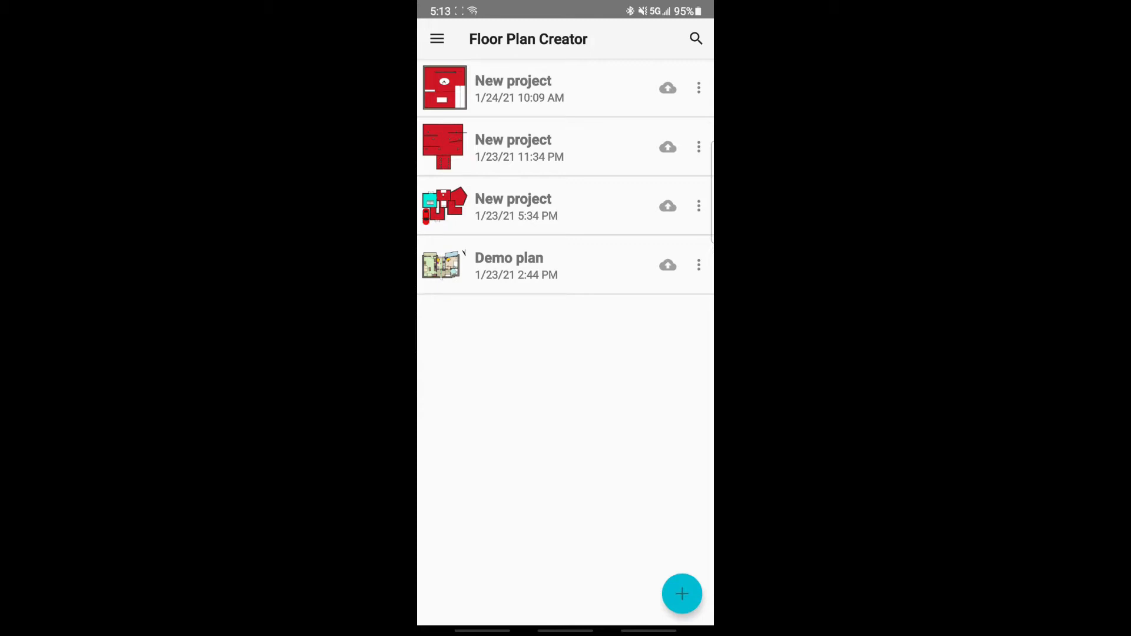
Create a new project and browse the Structure and Bedroom object categories
click(682, 593)
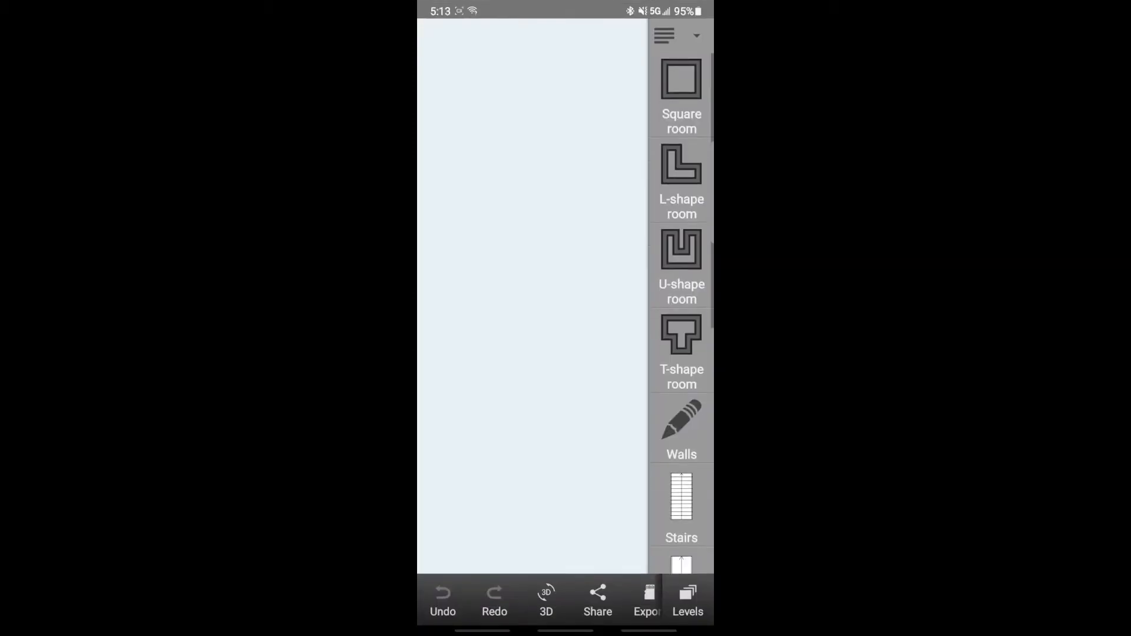
scroll(681, 313, down, 2)
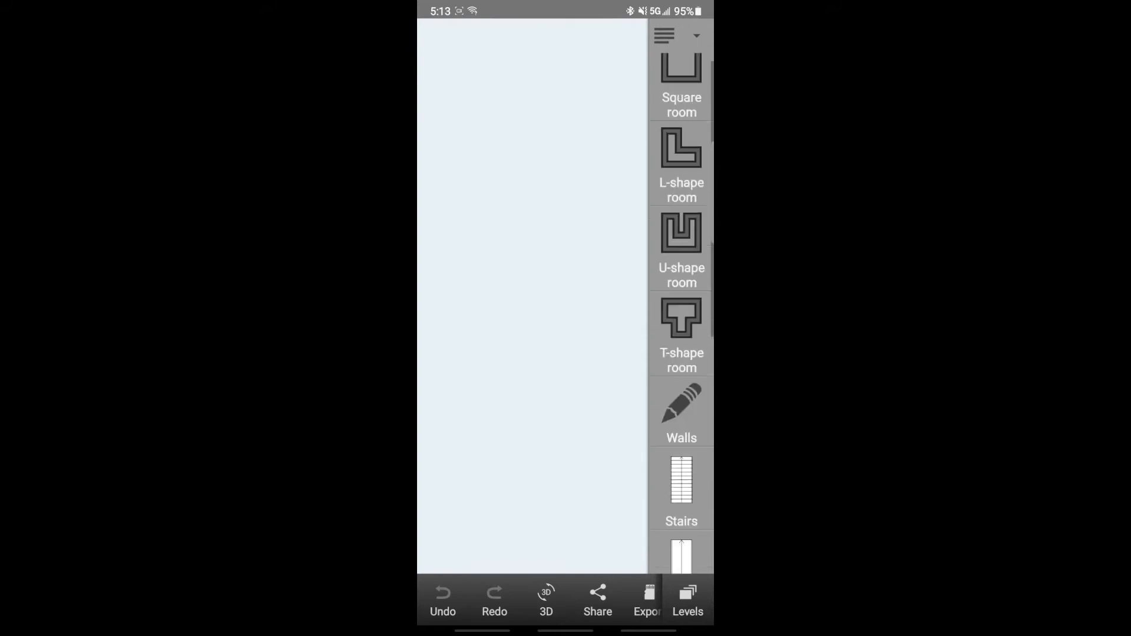
scroll(682, 312, up, 2)
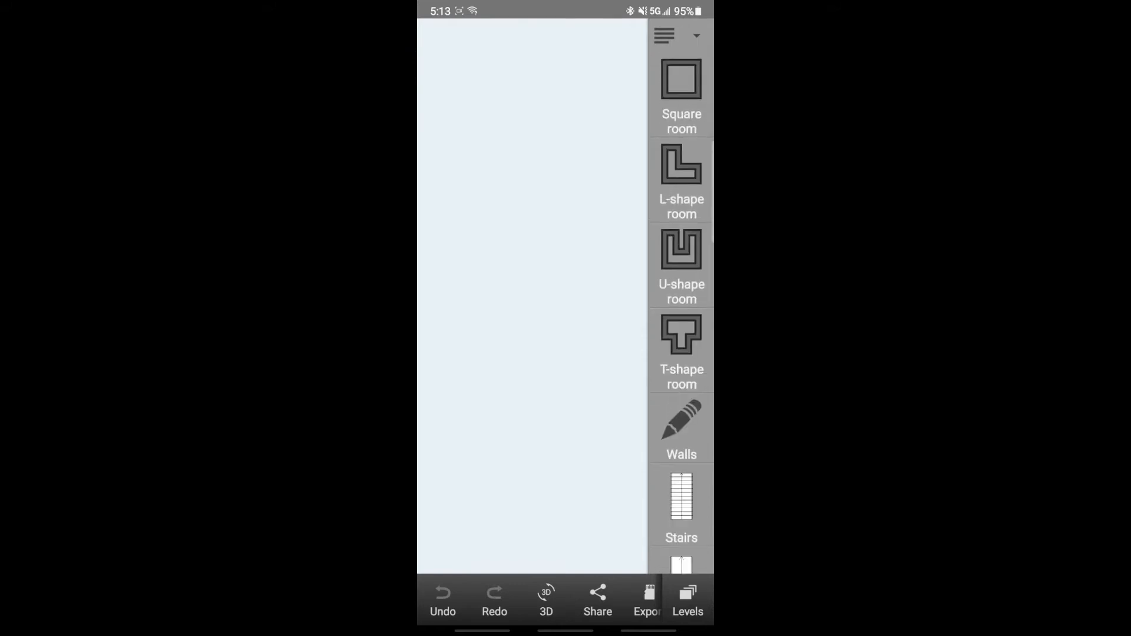
click(677, 35)
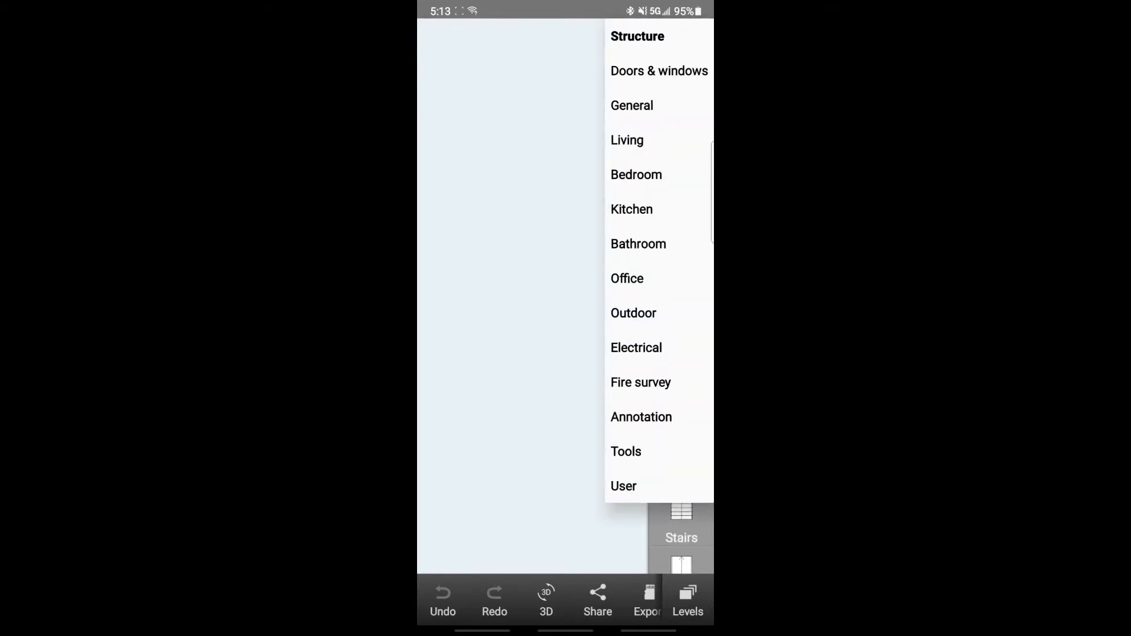
click(636, 174)
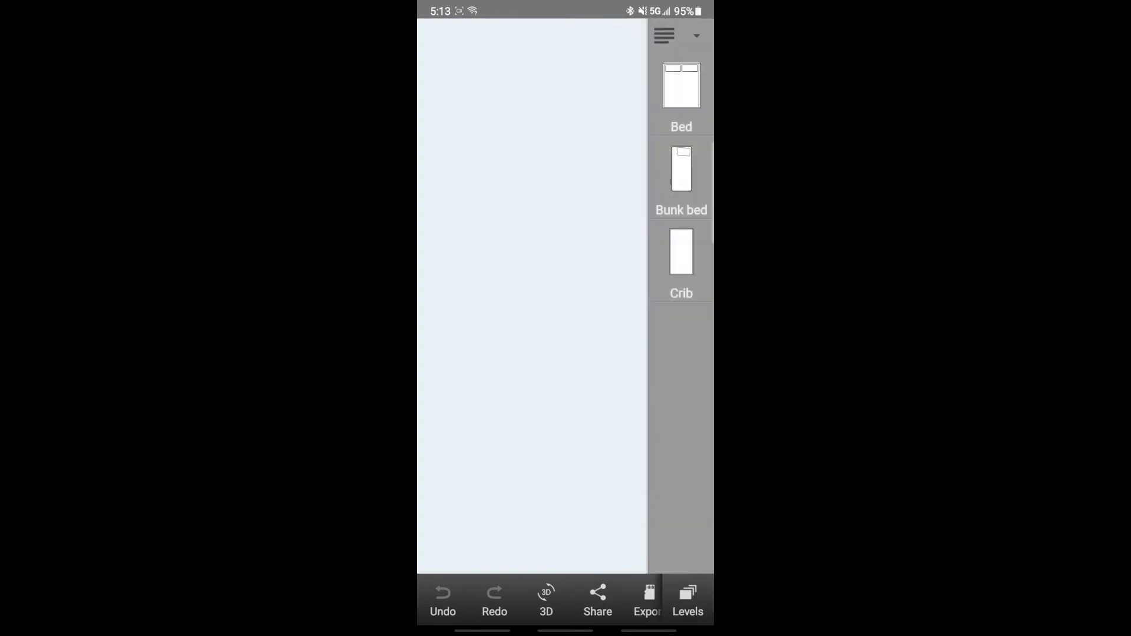
click(677, 35)
click(636, 36)
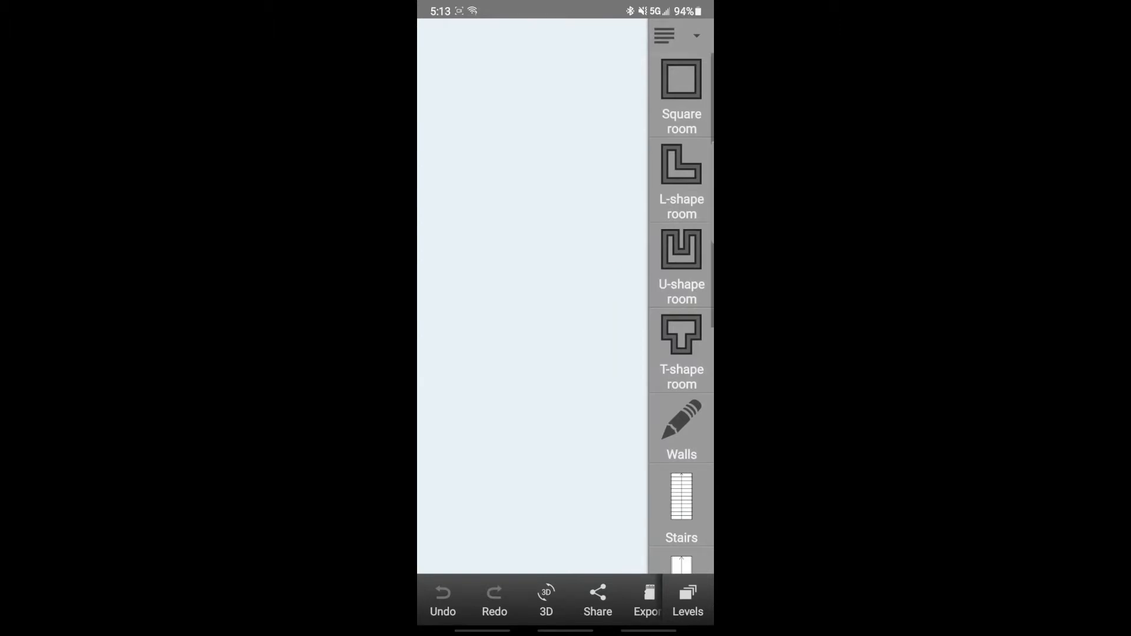
Place a 13'1" by 13'1" square room on the plan and a T-shape room overlapping its upper-left part
scroll(681, 312, down, 1)
drag(680, 116, 565, 295)
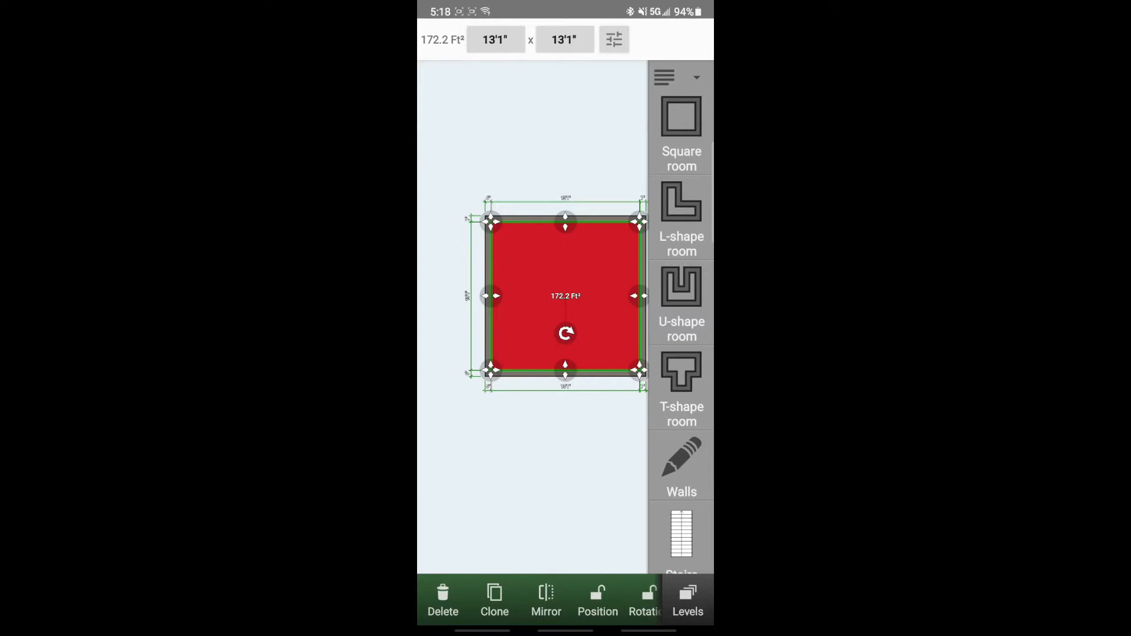
drag(681, 372, 490, 254)
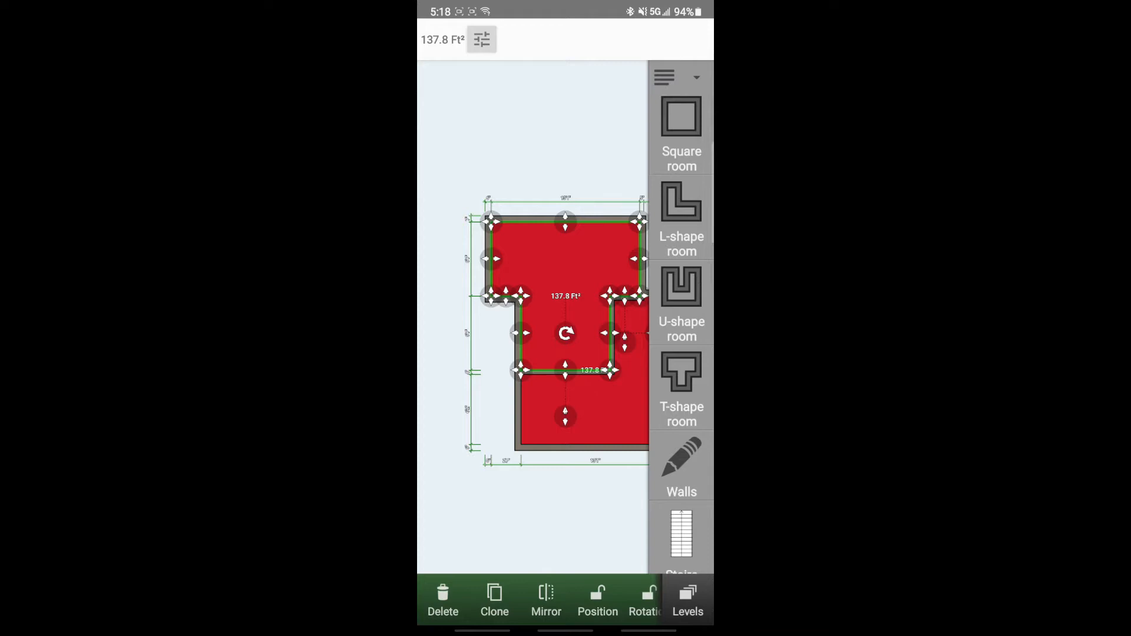
Draw a five-sided room of about 88.4 ft² with Walls at the square room's lower-left corner, and look through the remaining structure objects
click(681, 466)
mouse_move(503, 393)
mouse_down()
mouse_move(472, 394)
mouse_move(521, 542)
mouse_move(533, 539)
mouse_up()
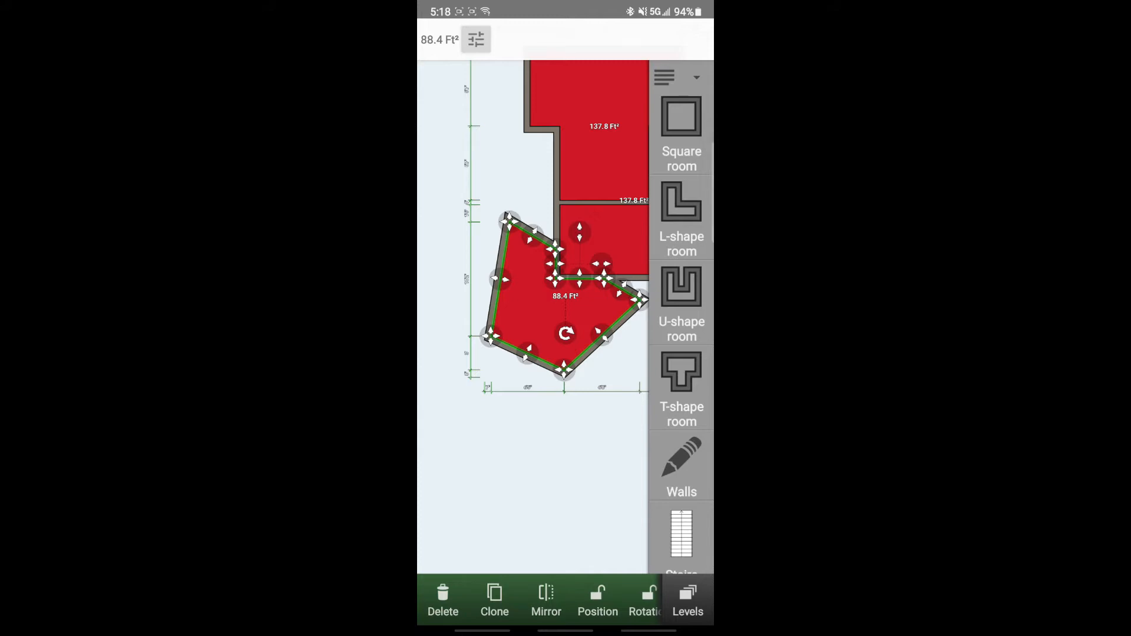
scroll(681, 318, down, 4)
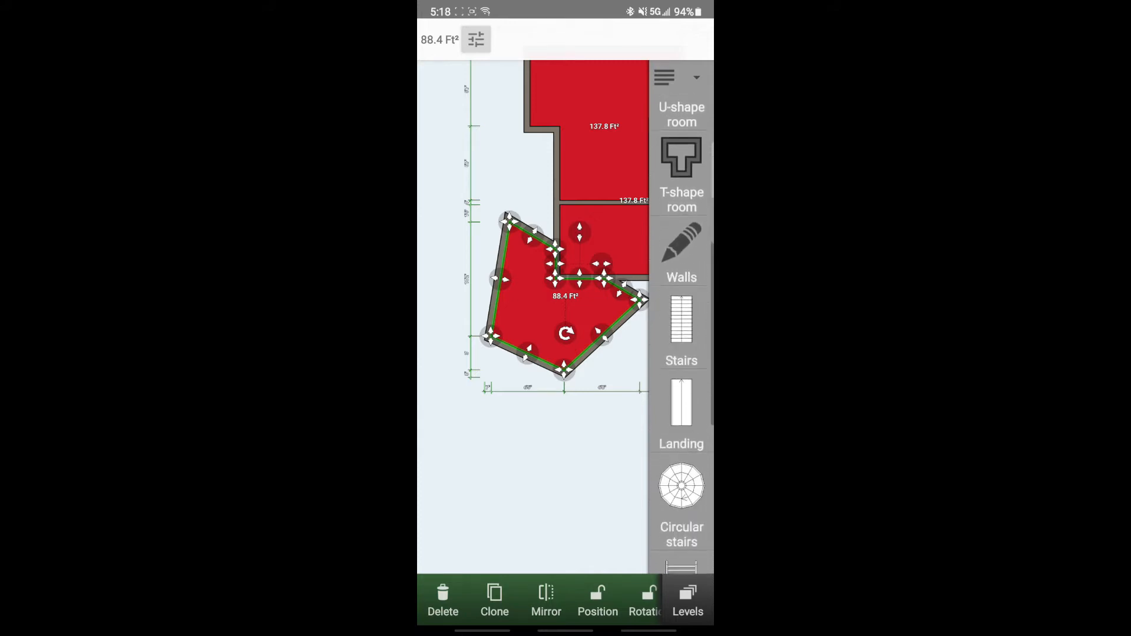
scroll(680, 318, down, 4)
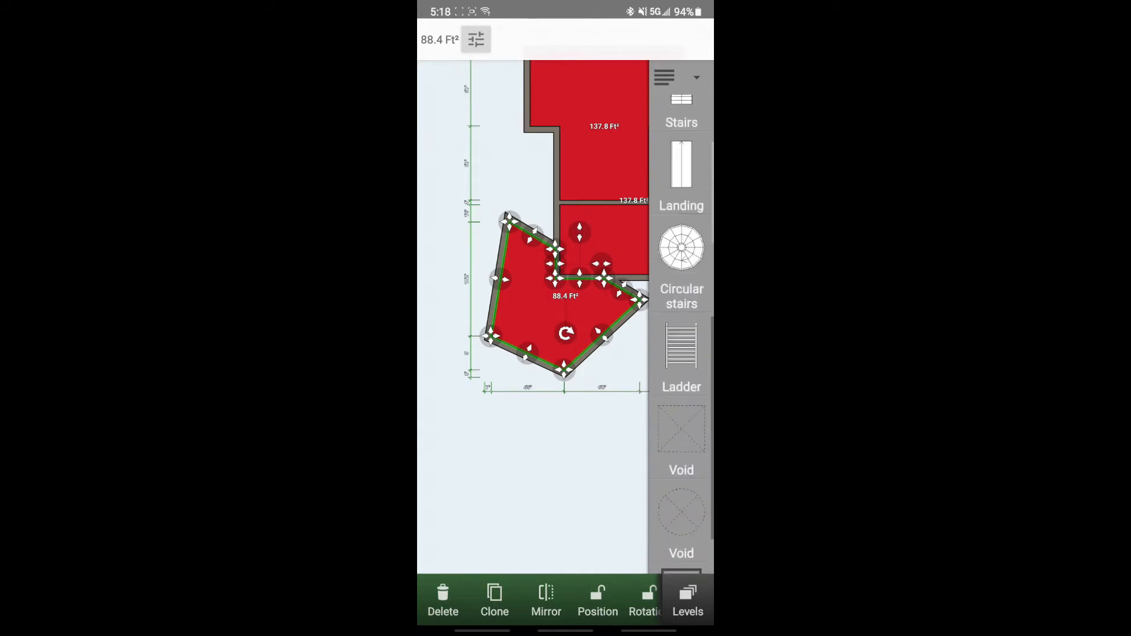
scroll(680, 318, up, 3)
scroll(681, 318, up, 7)
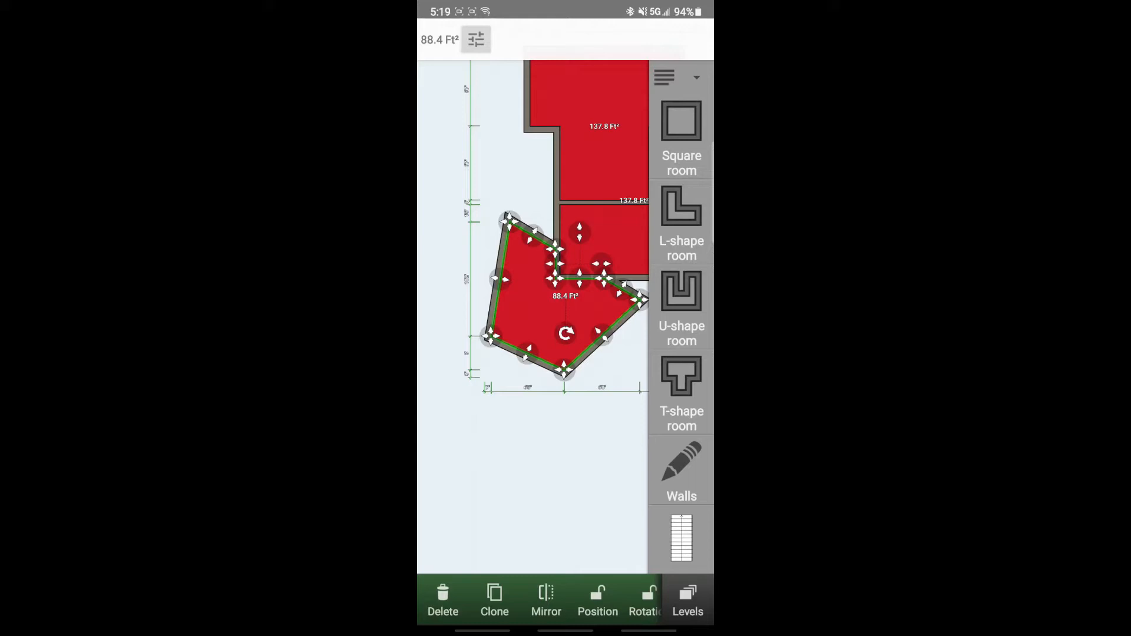
Add a 2'11" window to the T-shape room's lower-left wall and a 2'7" door in the wall below that room
click(684, 77)
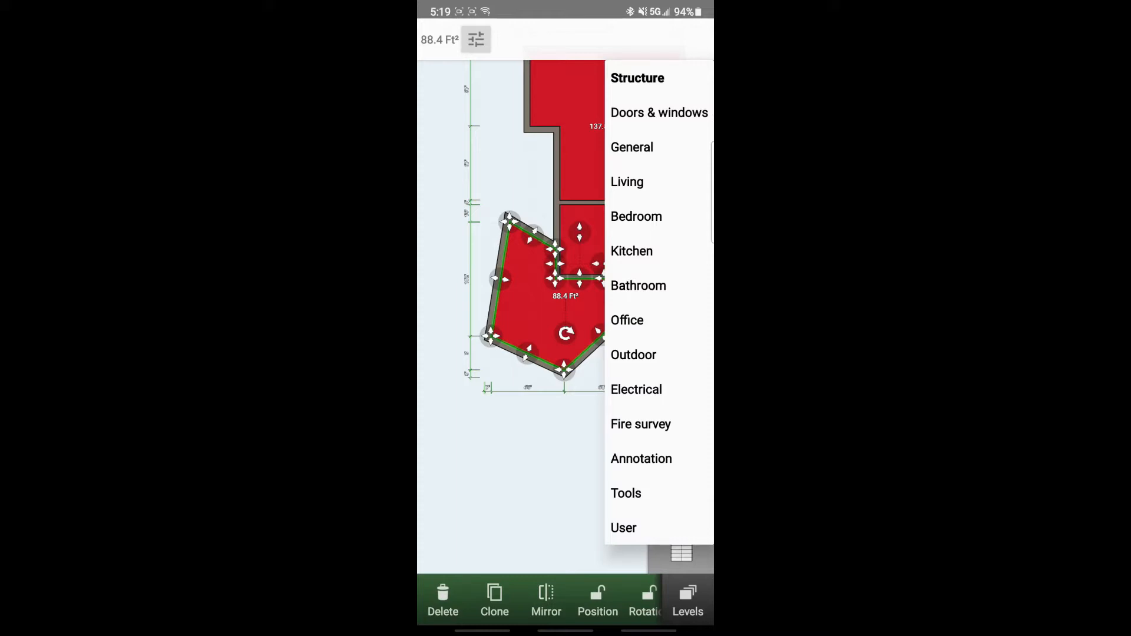
click(660, 113)
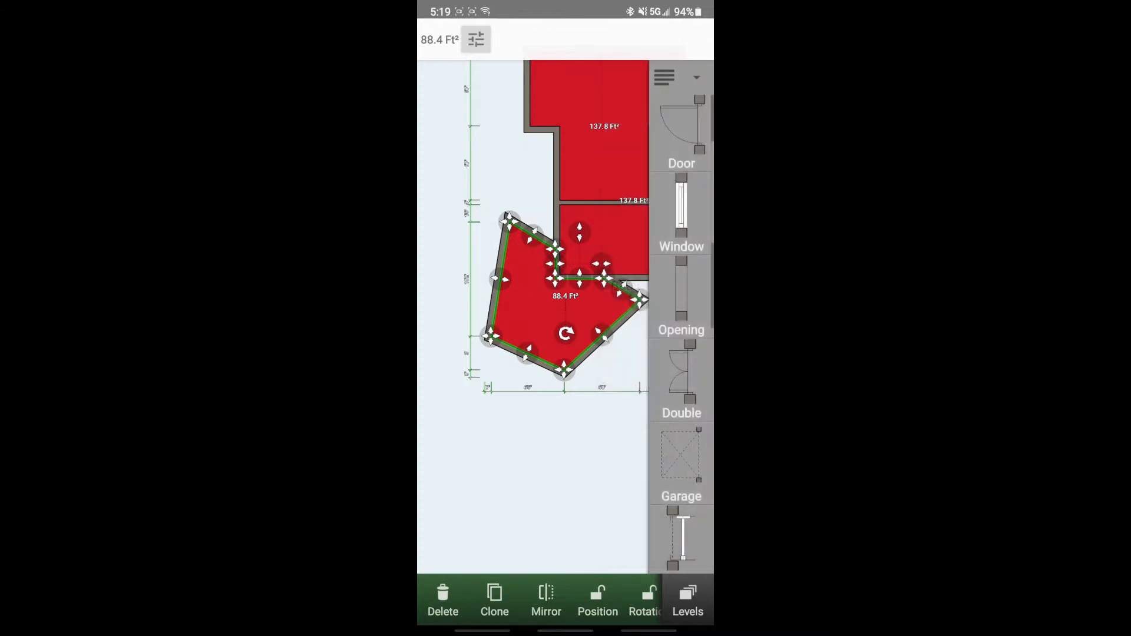
drag(681, 205, 556, 184)
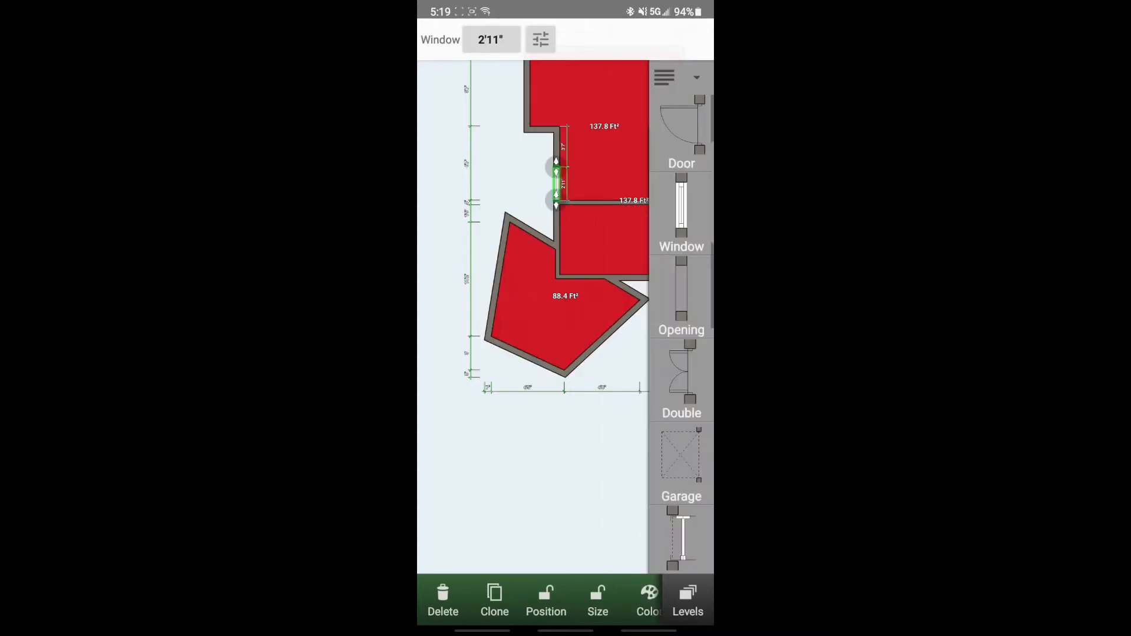
drag(681, 127, 599, 202)
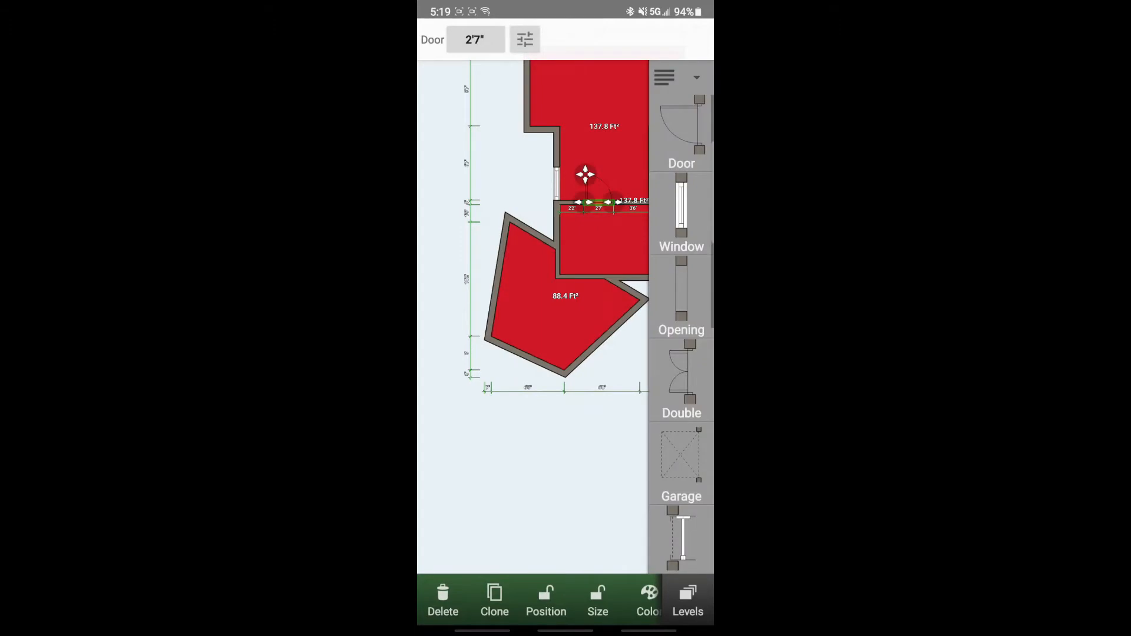
Add a 2'7" wall opening between the square room and the five-sided room
scroll(681, 334, down, 3)
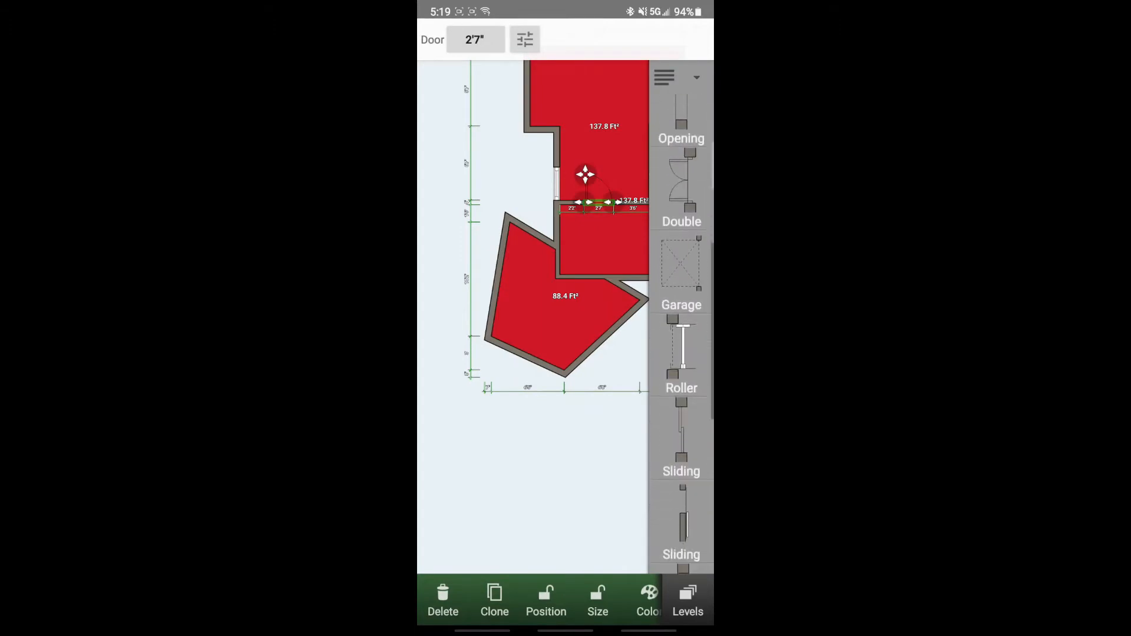
scroll(681, 333, up, 3)
scroll(681, 334, down, 1)
drag(681, 197, 579, 275)
drag(541, 424, 476, 547)
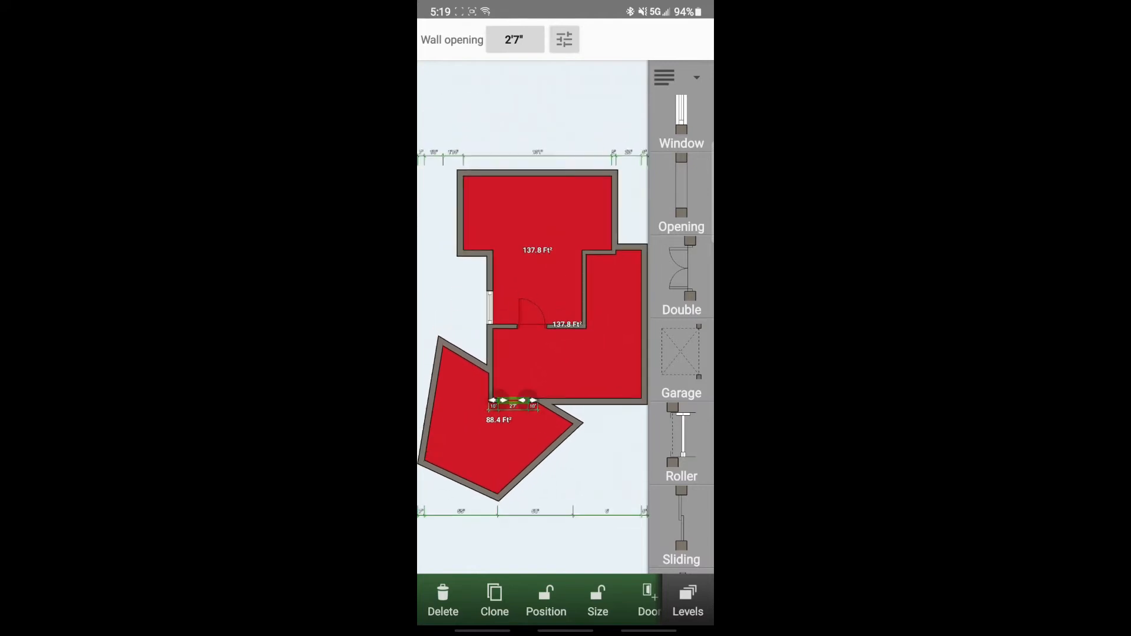
Examine the floor plan in 3D, rotating it to look down into the rooms, and return to the 2D plan
scroll(540, 600, right, 4)
scroll(540, 599, right, 3)
scroll(540, 599, right, 3)
scroll(540, 600, right, 2)
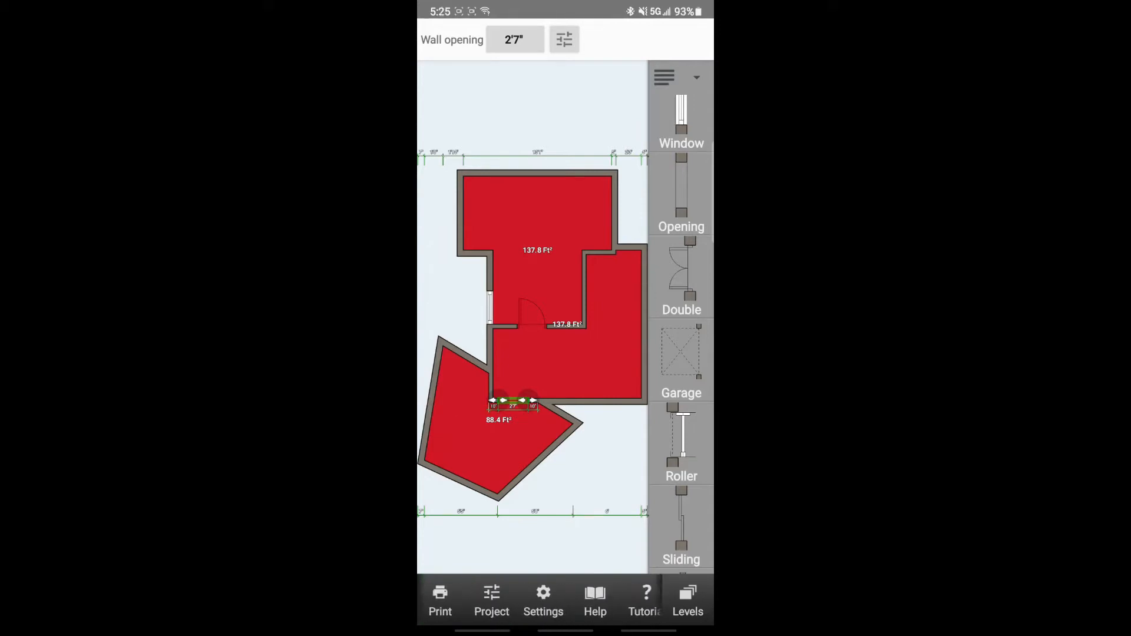
scroll(540, 599, left, 4)
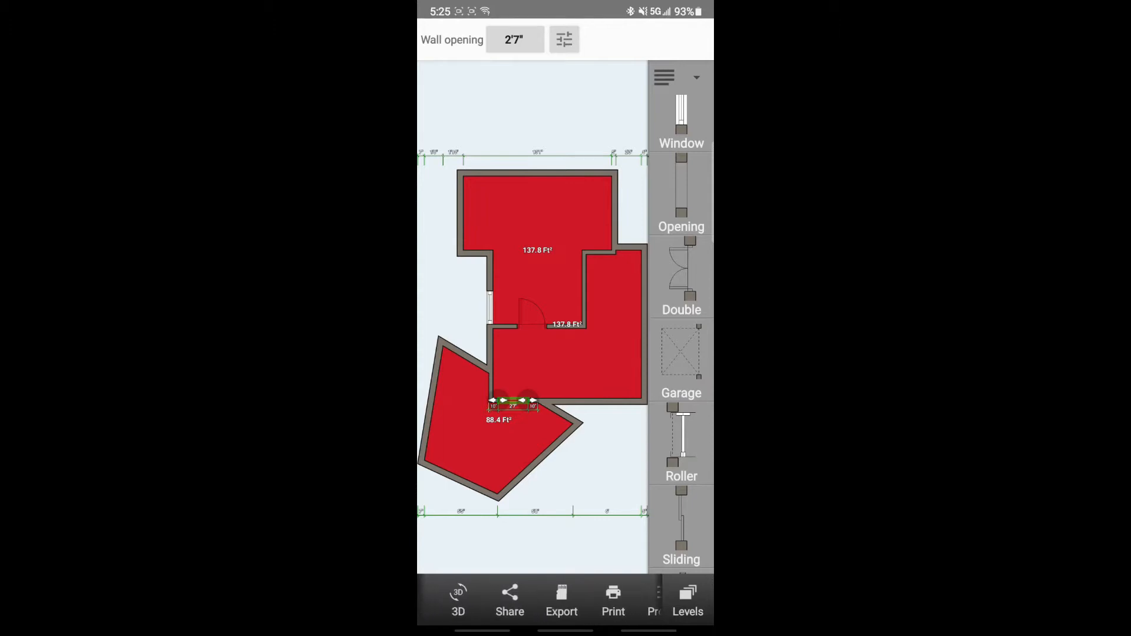
click(463, 600)
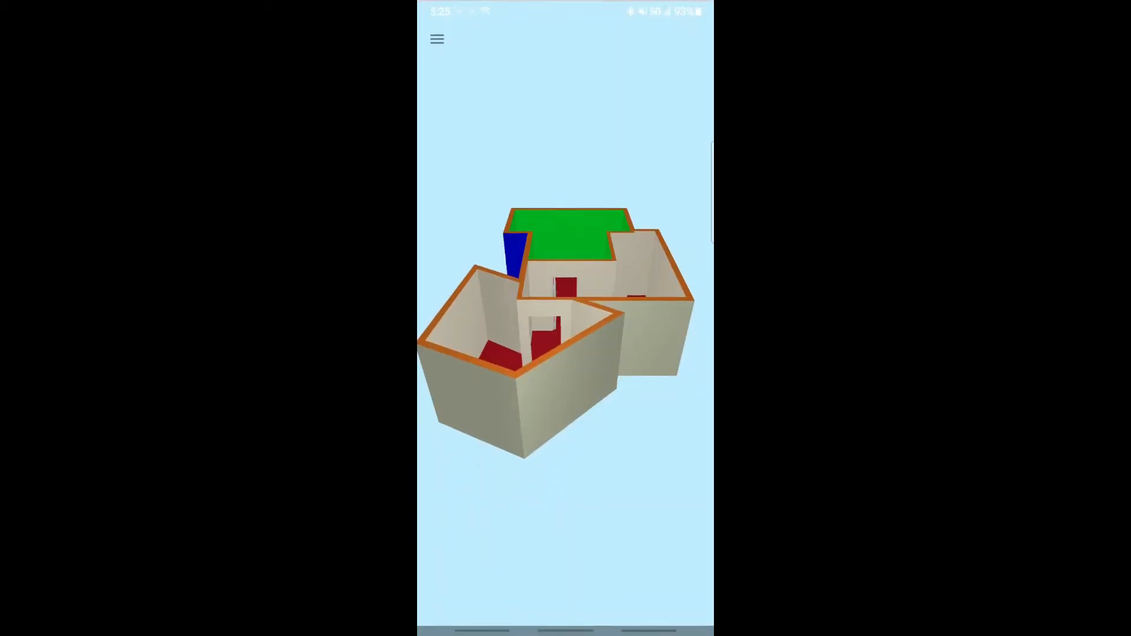
drag(530, 412, 542, 442)
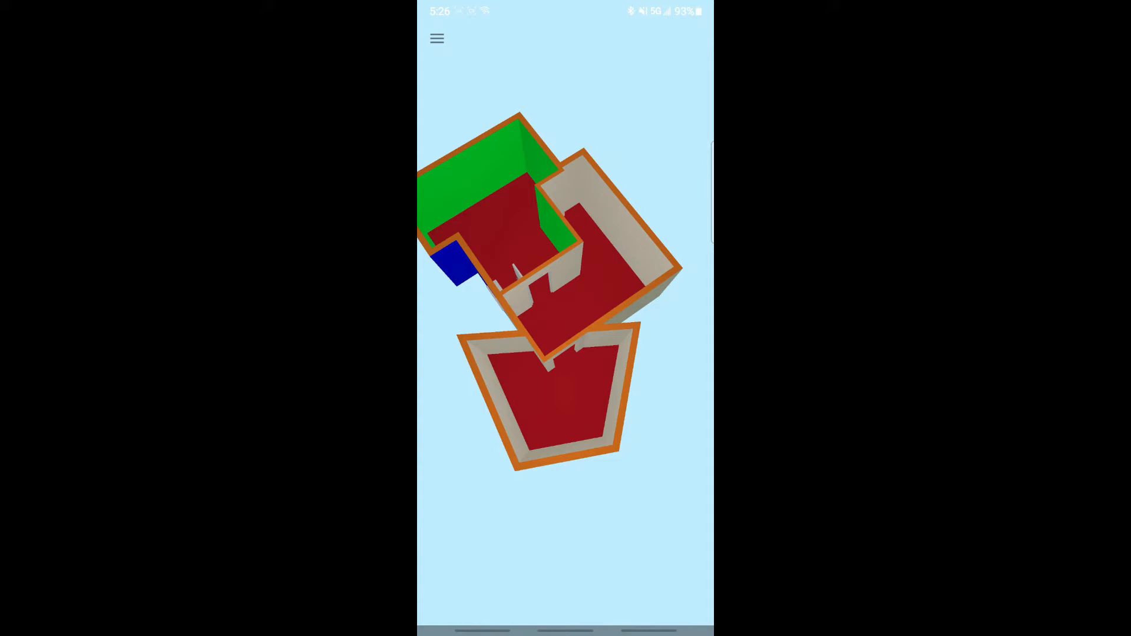
key(Escape)
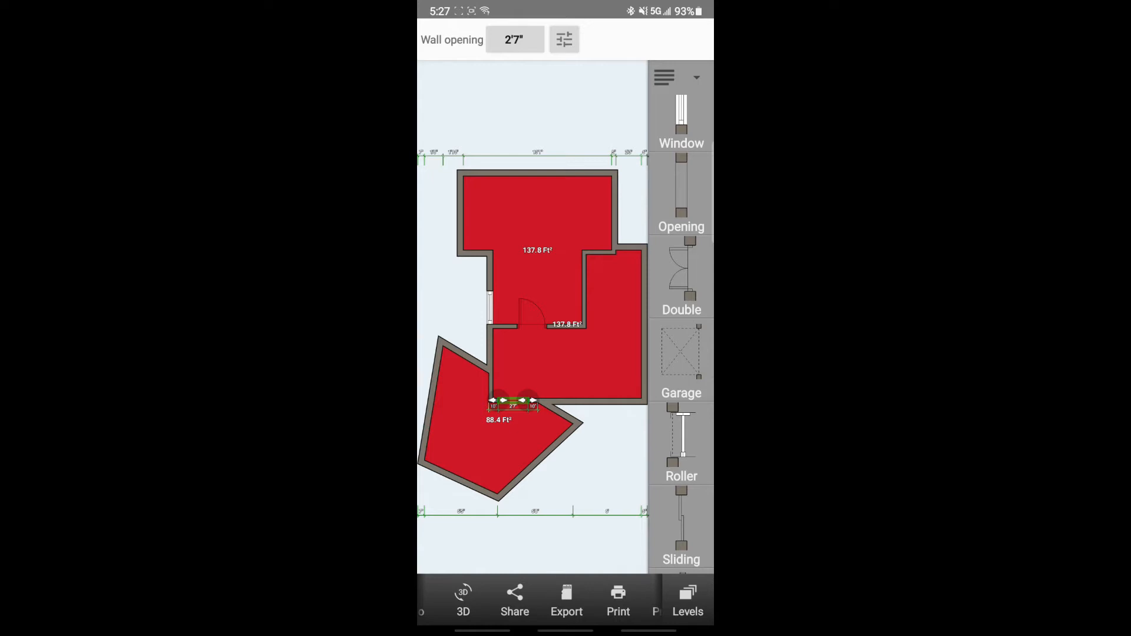
Check the 2D plan's export formats, and share the 3D view of the plan as a Wavefront obj
click(566, 600)
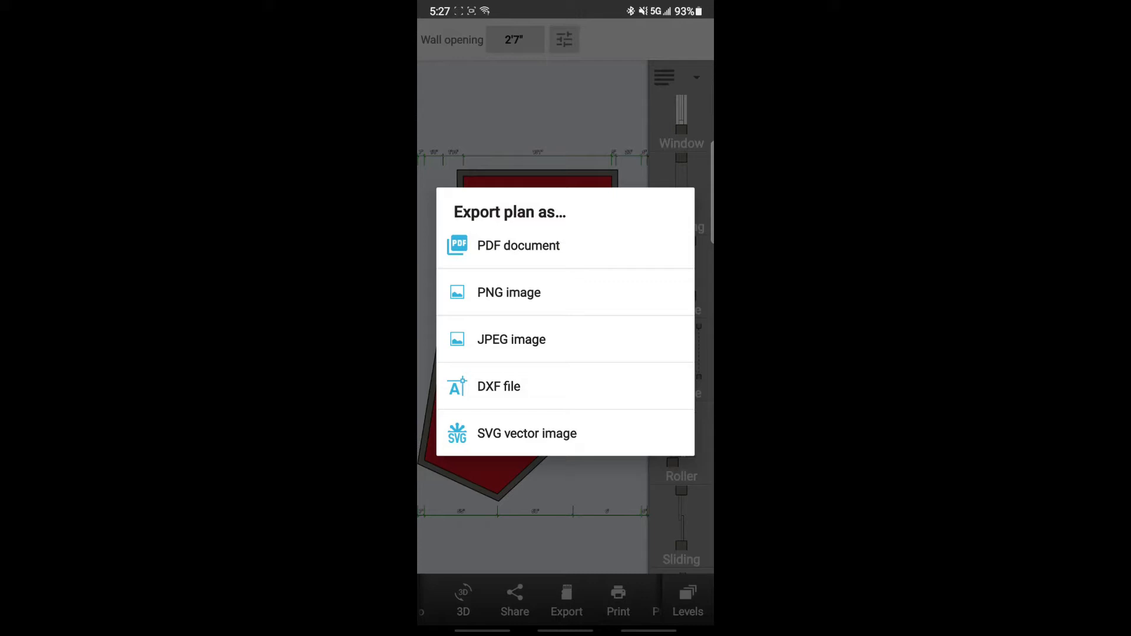
key(Escape)
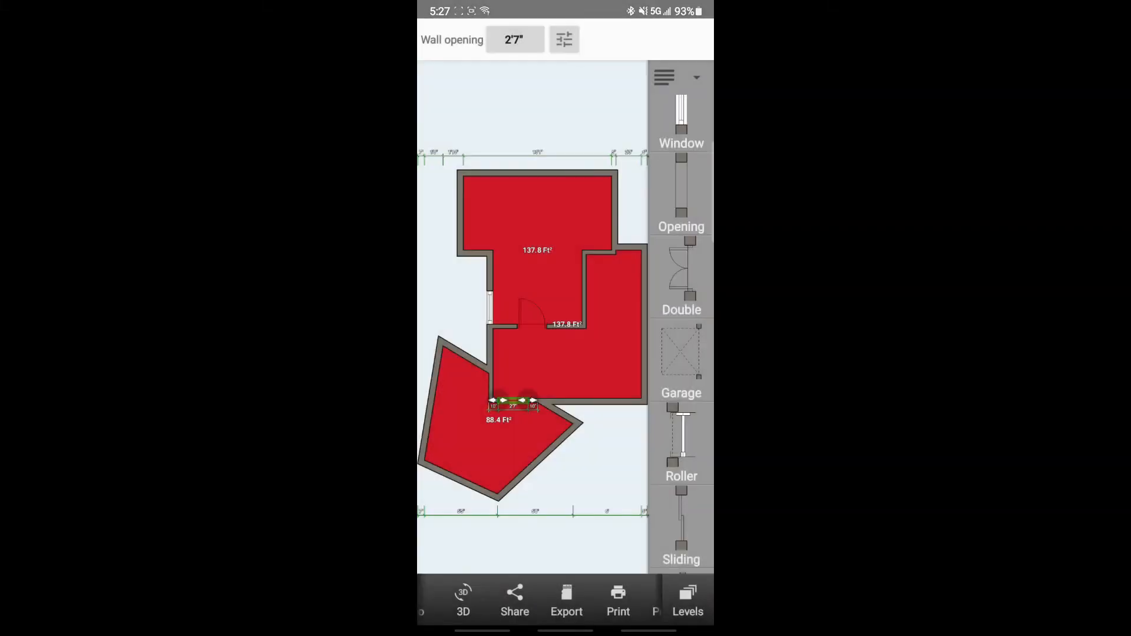
click(463, 600)
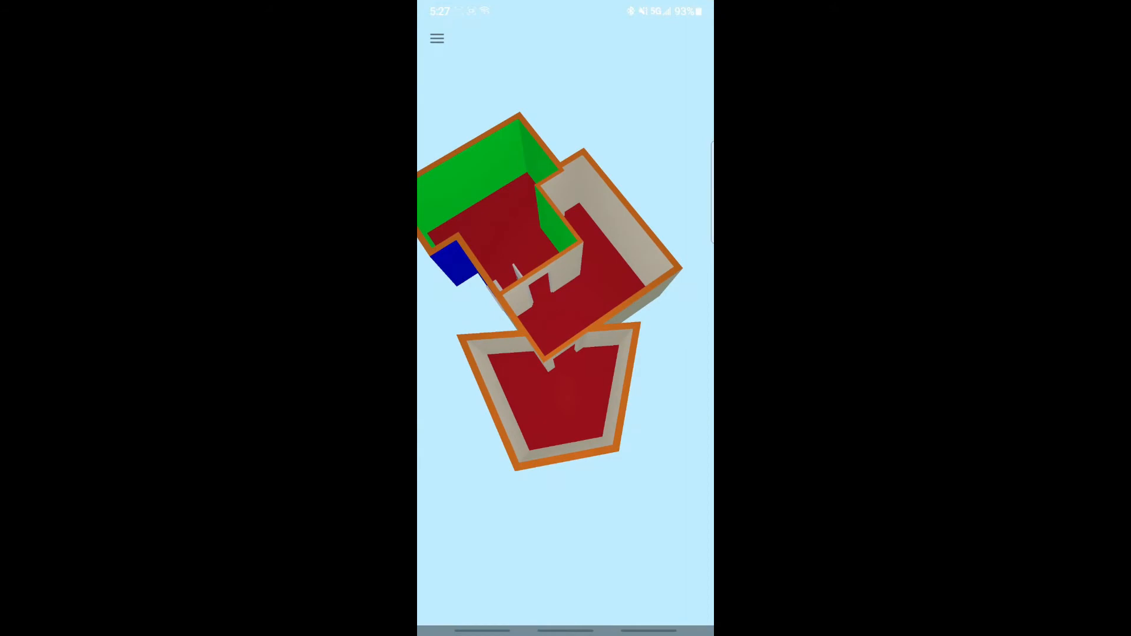
click(437, 39)
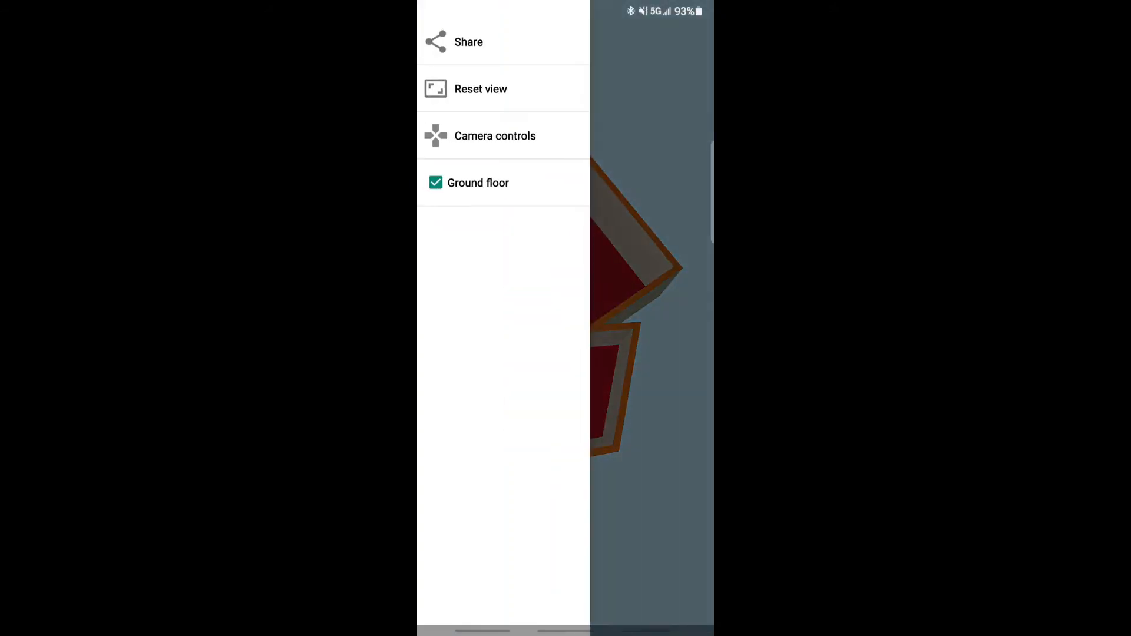
click(468, 41)
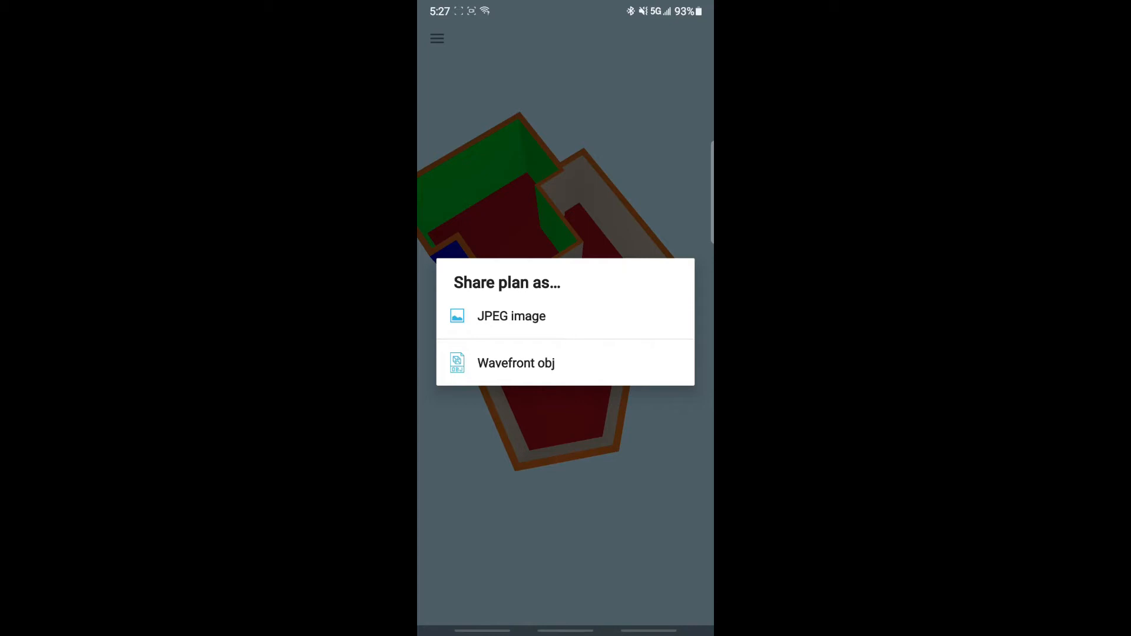
click(516, 363)
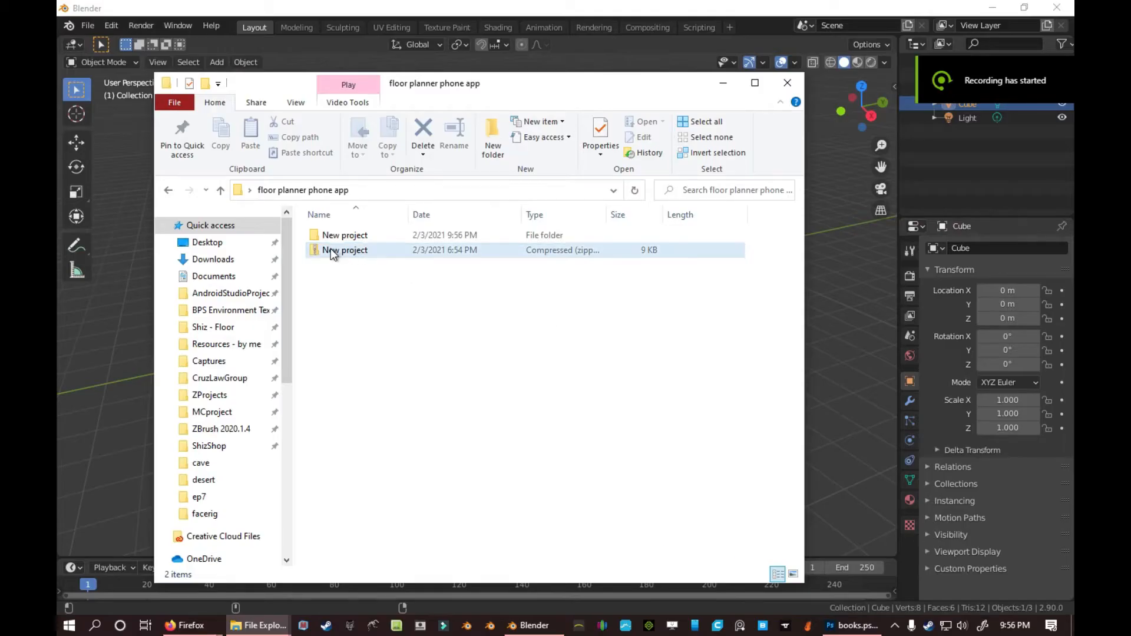
In File Explorer, open the extracted New project folder inside floor planner phone app and copy its folder path
click(330, 249)
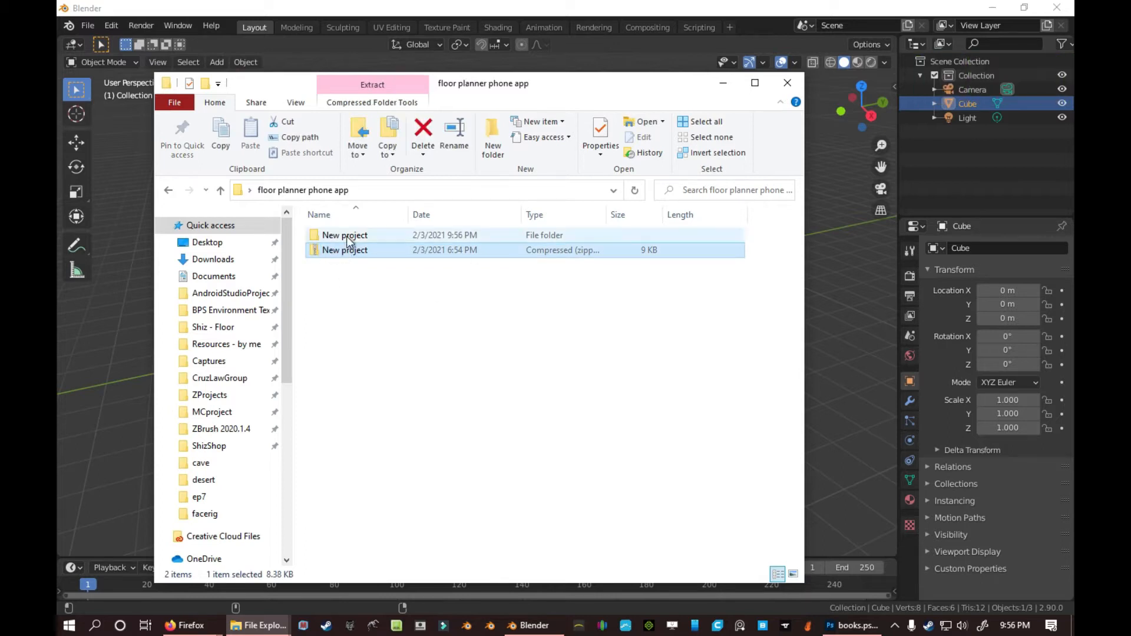
click(348, 236)
double_click(348, 237)
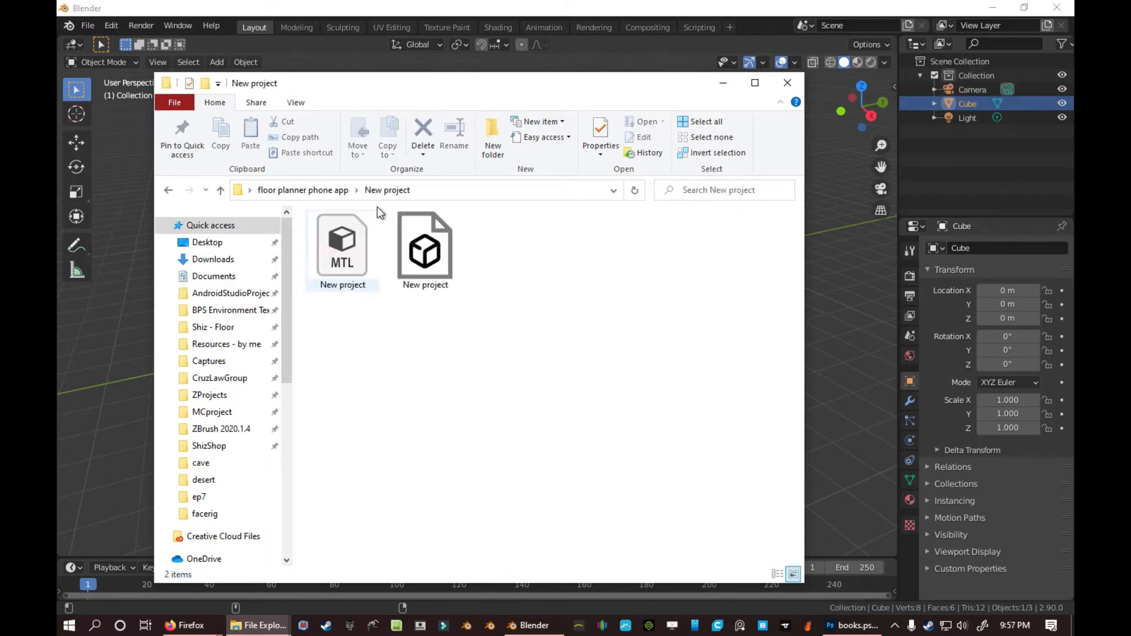
click(428, 195)
right_click(417, 189)
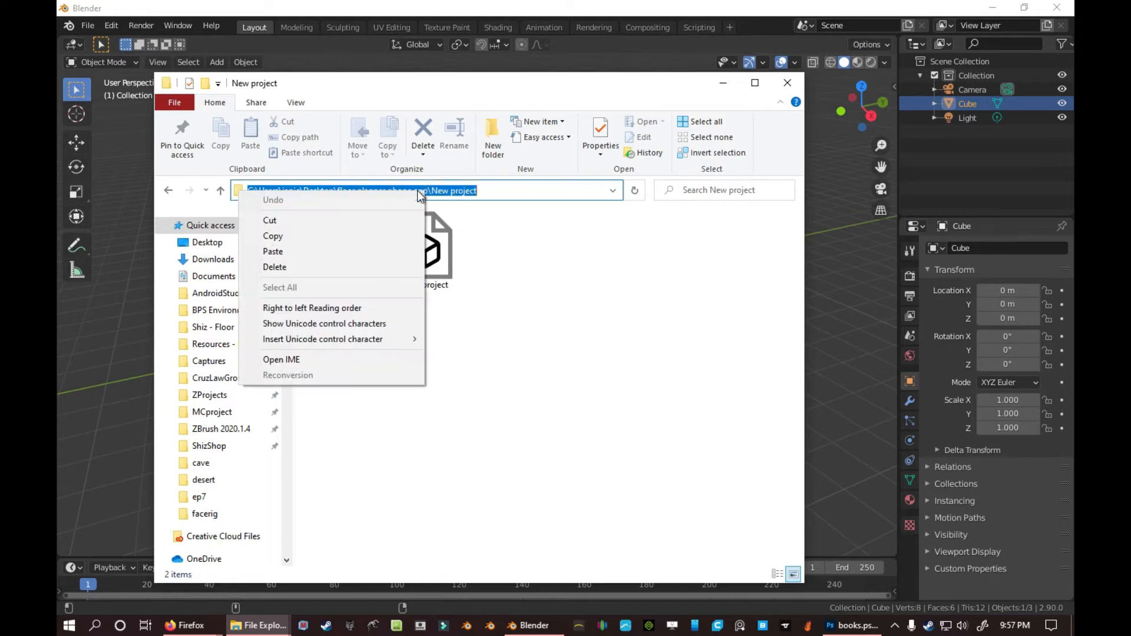
click(291, 235)
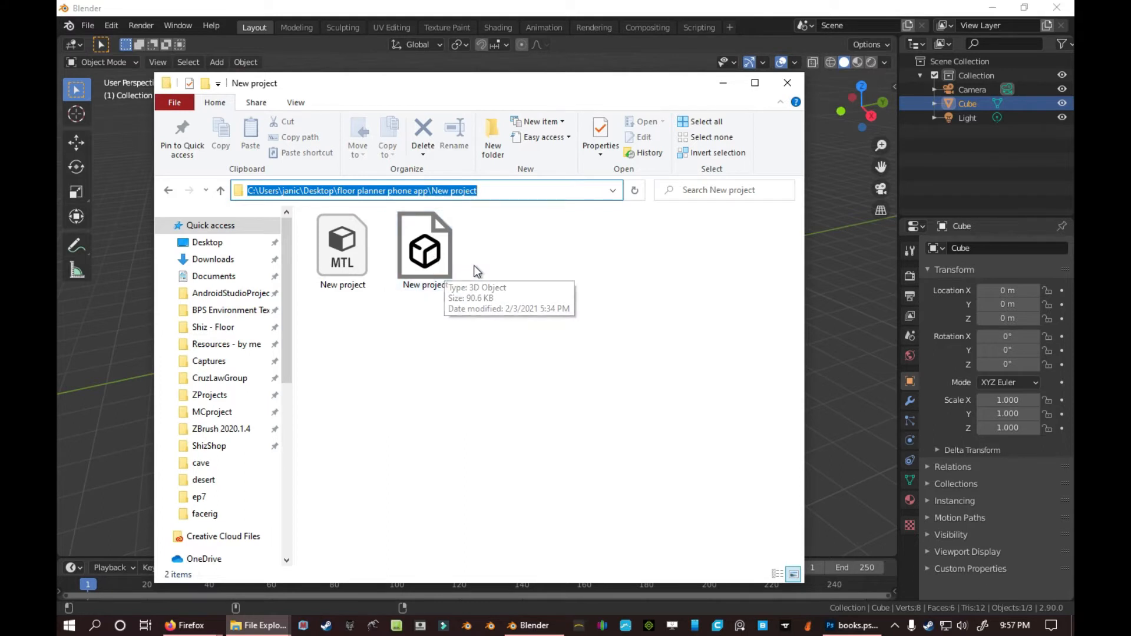
Switch to Blender, dismiss the splash screen and delete the default cube
click(434, 6)
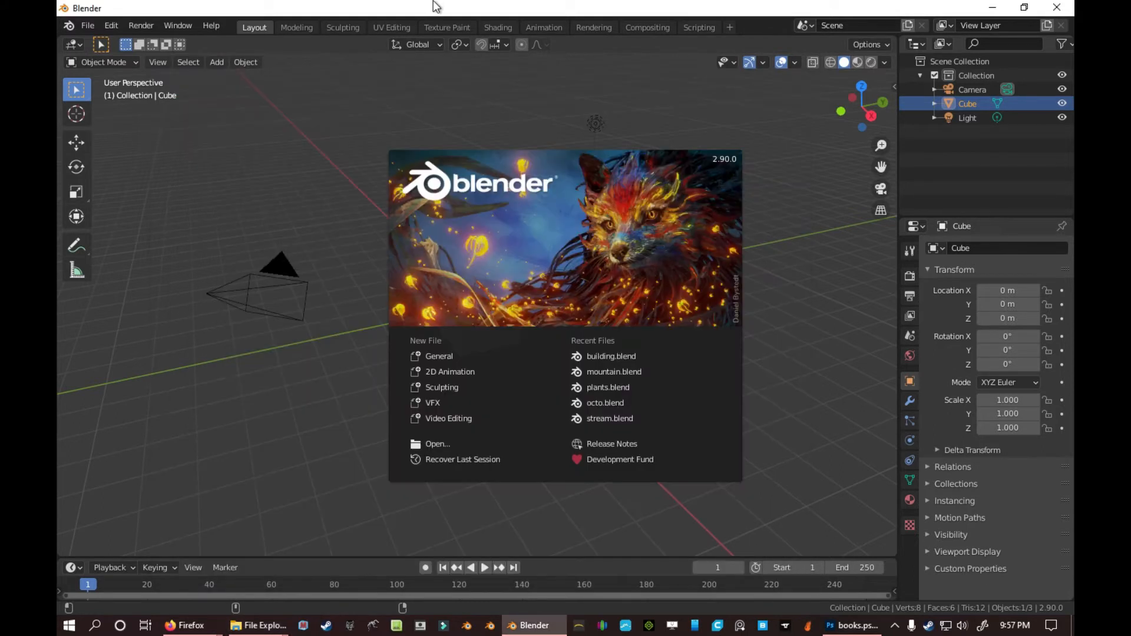
click(313, 120)
middle_drag(381, 232, 495, 268)
key(Delete)
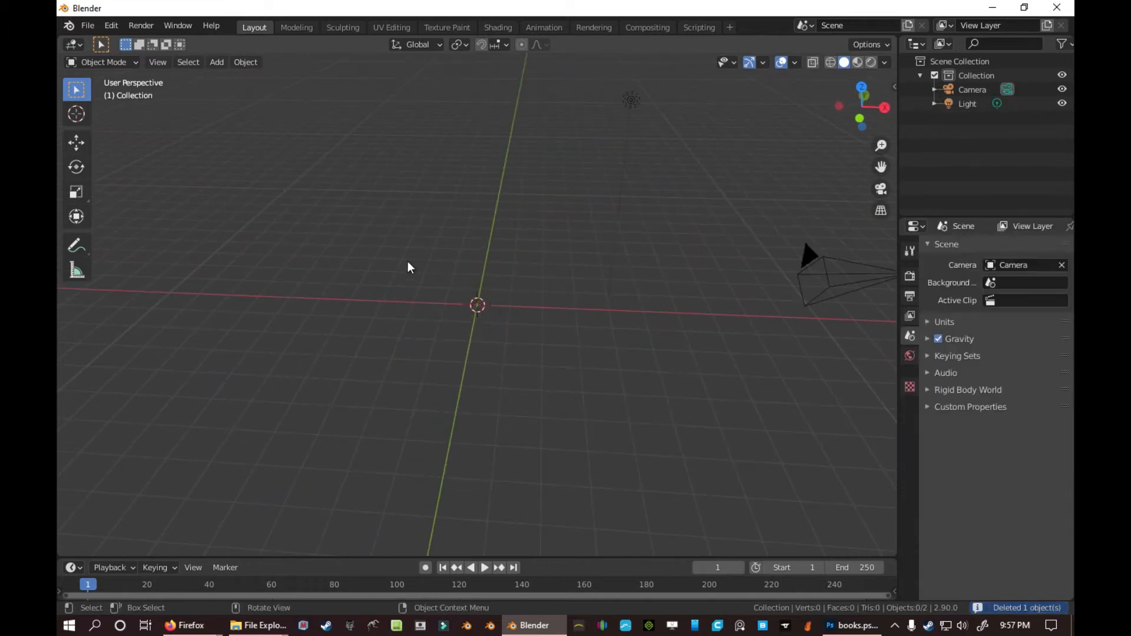
Import the Wavefront file New project.obj from the copied New project folder path
click(91, 30)
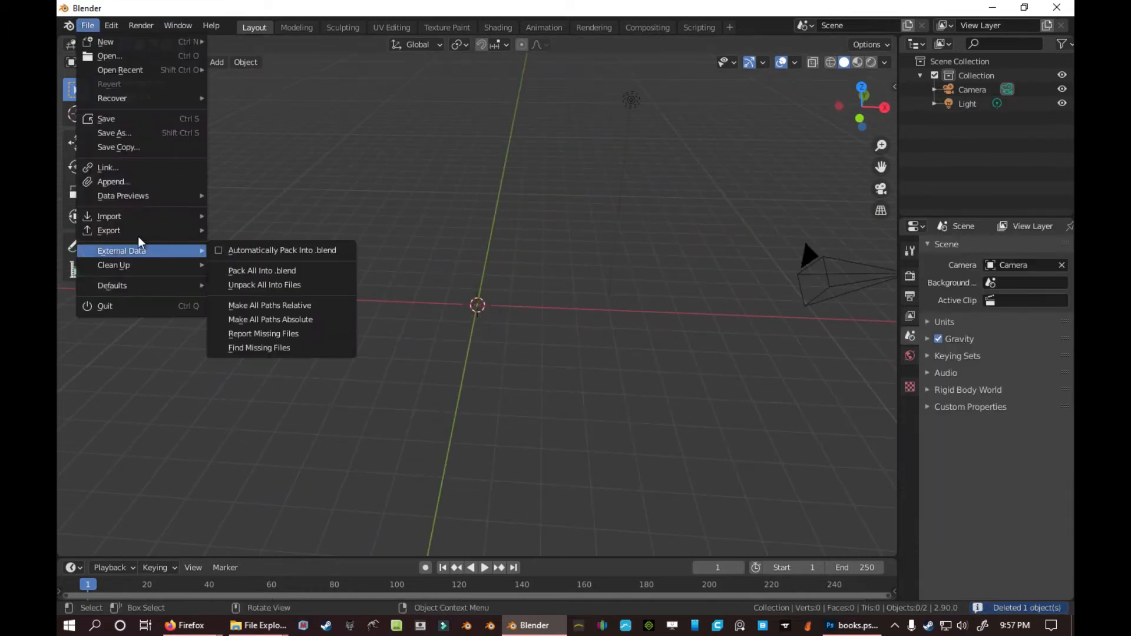
mouse_move(139, 220)
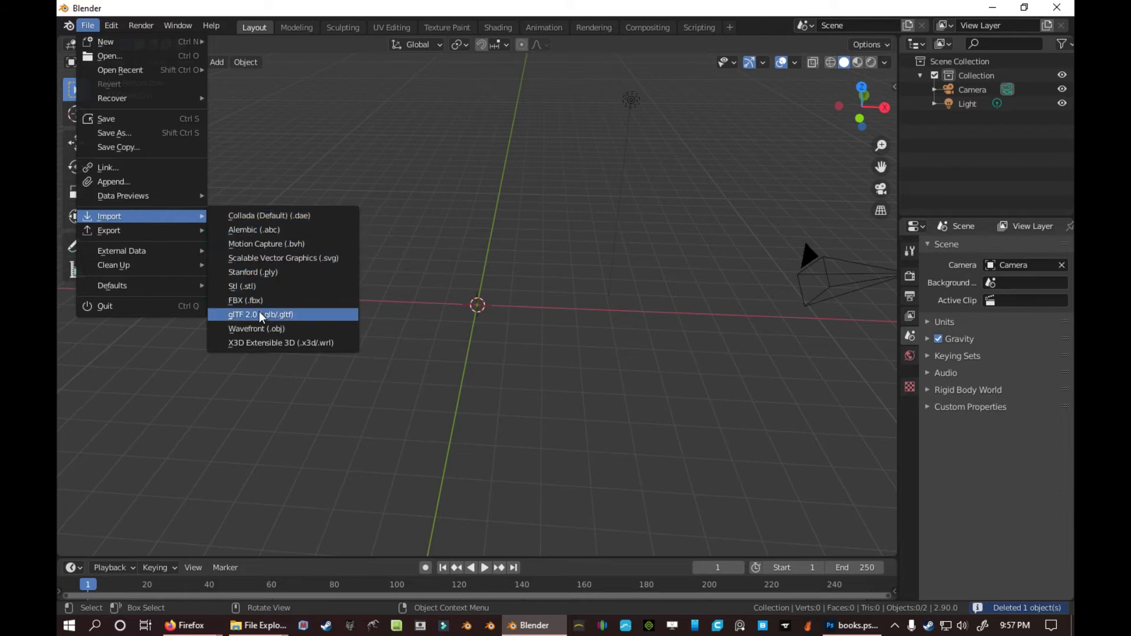
click(280, 329)
click(610, 40)
key(ctrl+v)
key(Return)
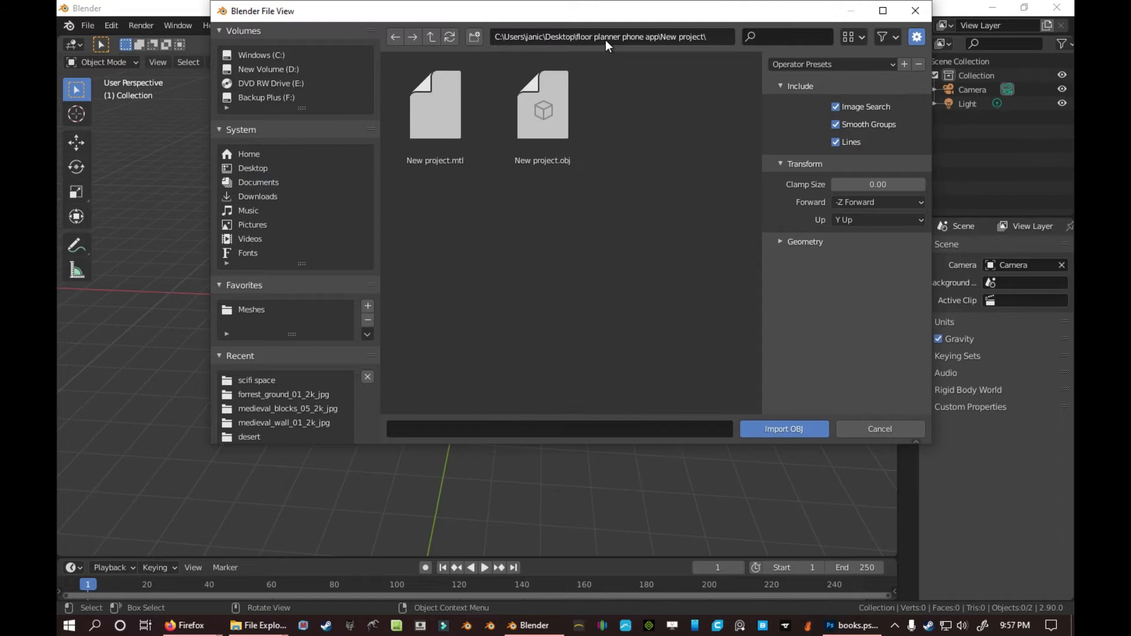
click(558, 131)
double_click(558, 130)
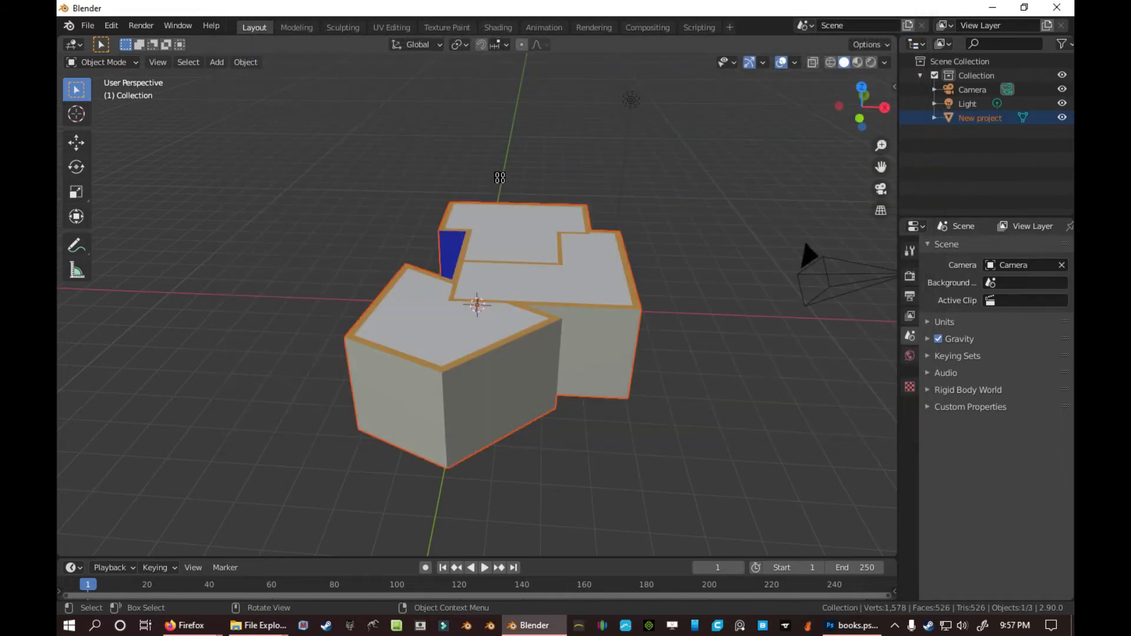
In Edit Mode, select the linked ceiling faces over the two adjoining rooms, delete the faces, and return to Object Mode
middle_drag(444, 341, 504, 400)
click(589, 327)
key(Tab)
middle_drag(452, 355, 569, 326)
click(545, 270)
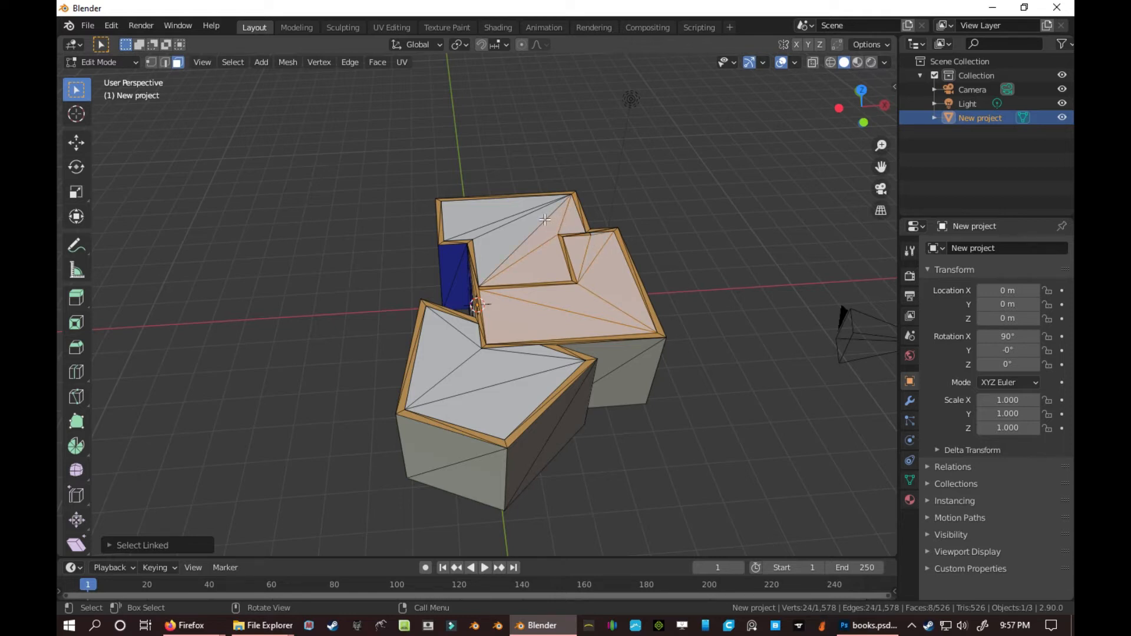
shift+click(480, 218)
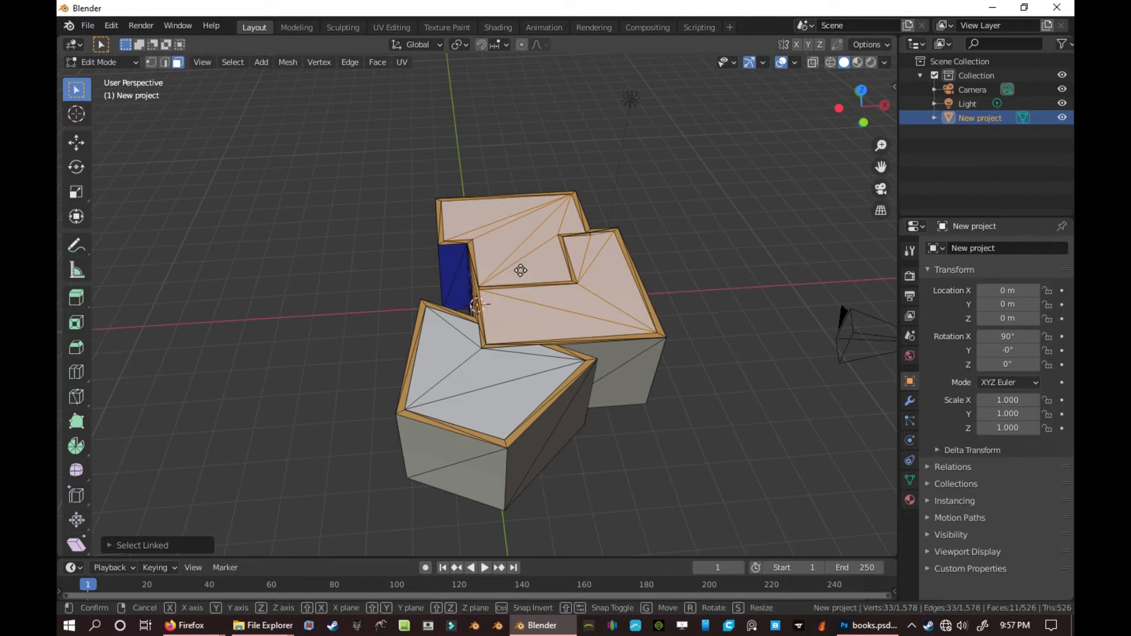
key(g)
key(Escape)
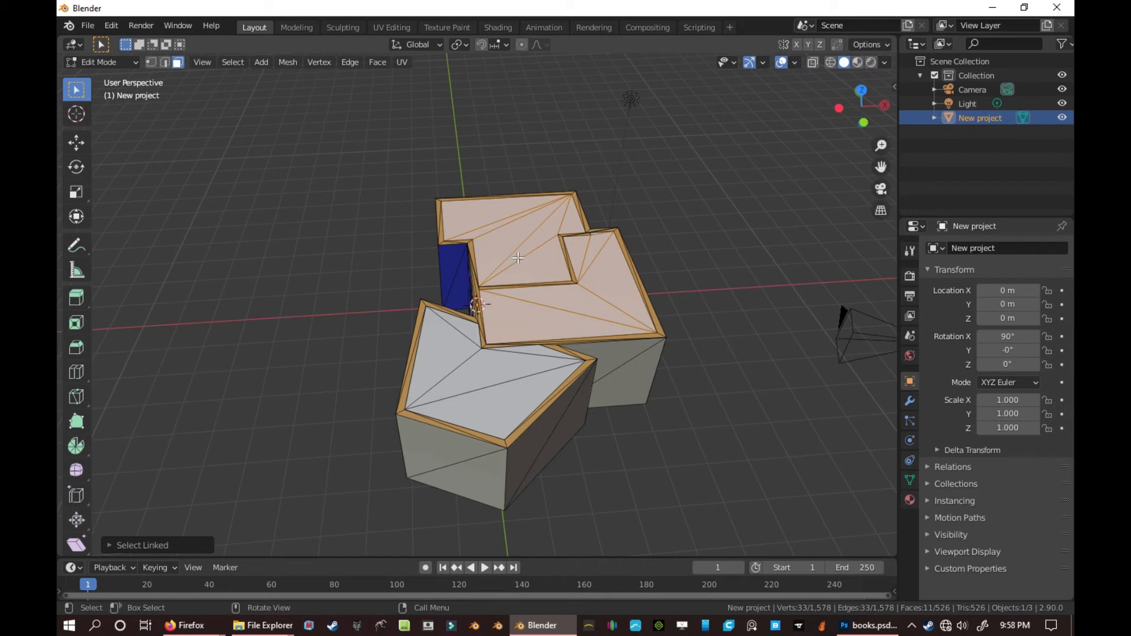
key(x)
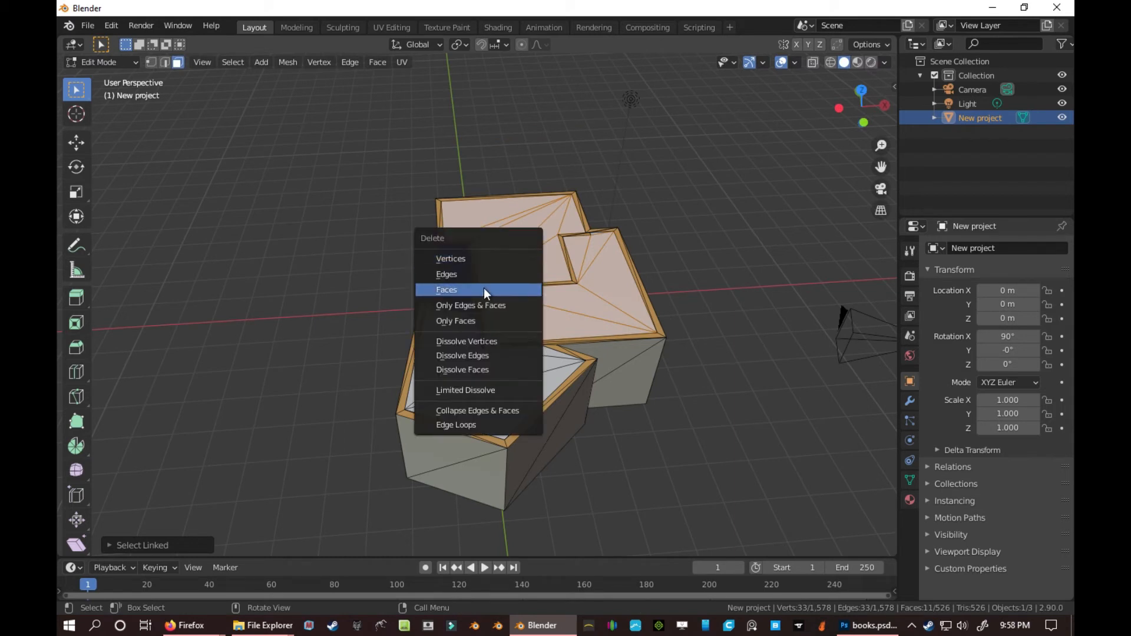
click(481, 292)
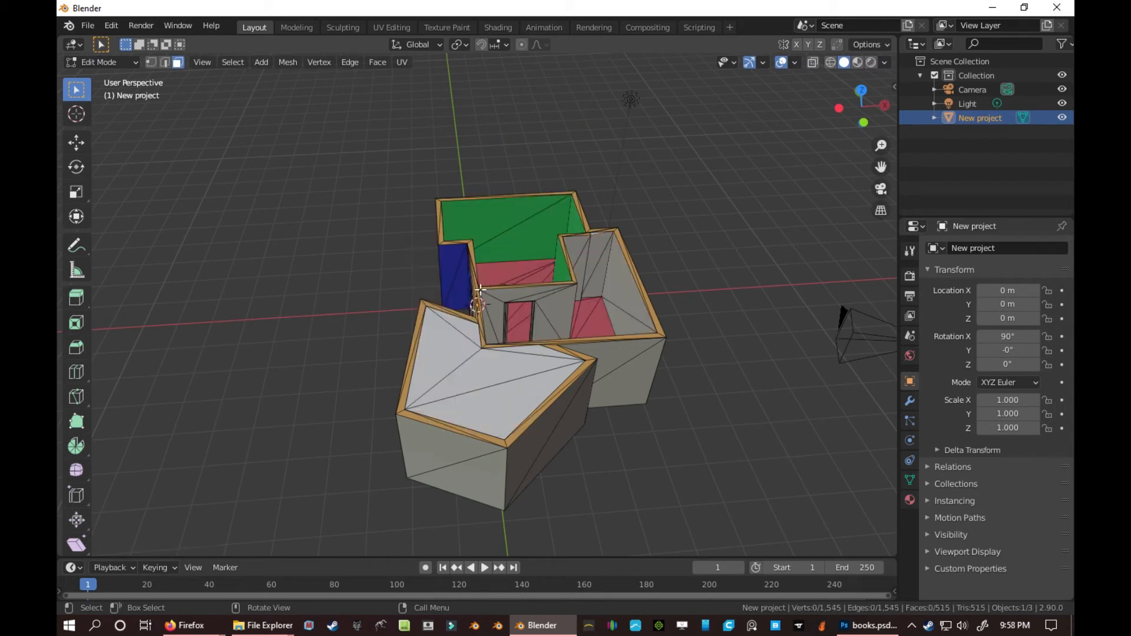
mouse_move(481, 292)
middle_down()
mouse_move(508, 342)
mouse_move(481, 271)
middle_up()
key(Tab)
Fly through the opened rooms to examine the walls, door and window, and end with an overview of the whole building
key(shift+grave)
key(w)
key(w)
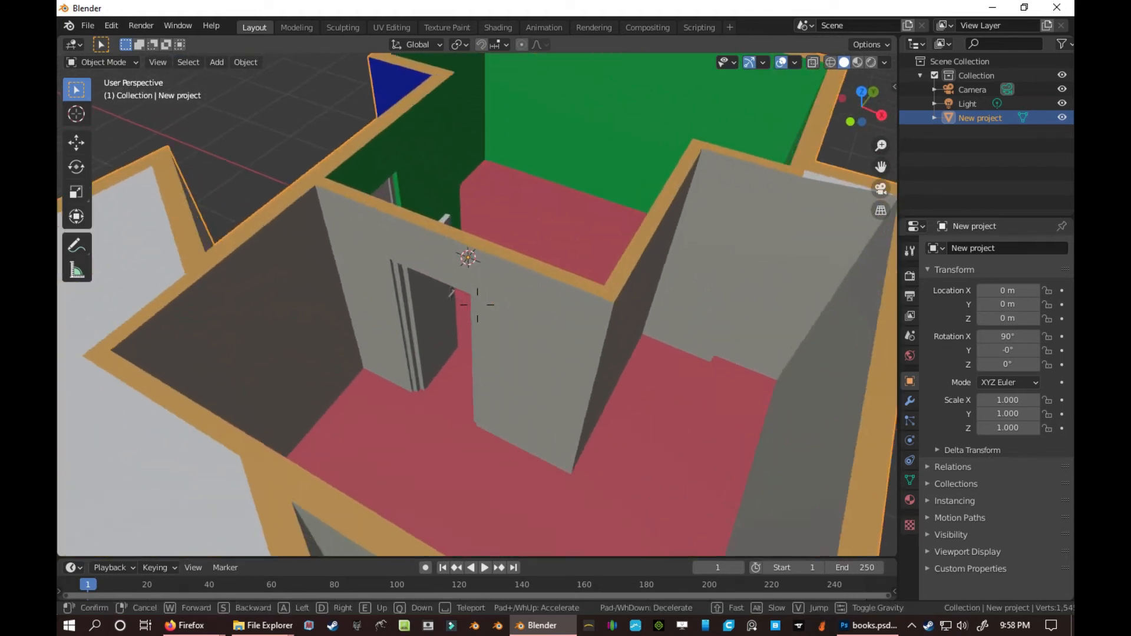
key(w)
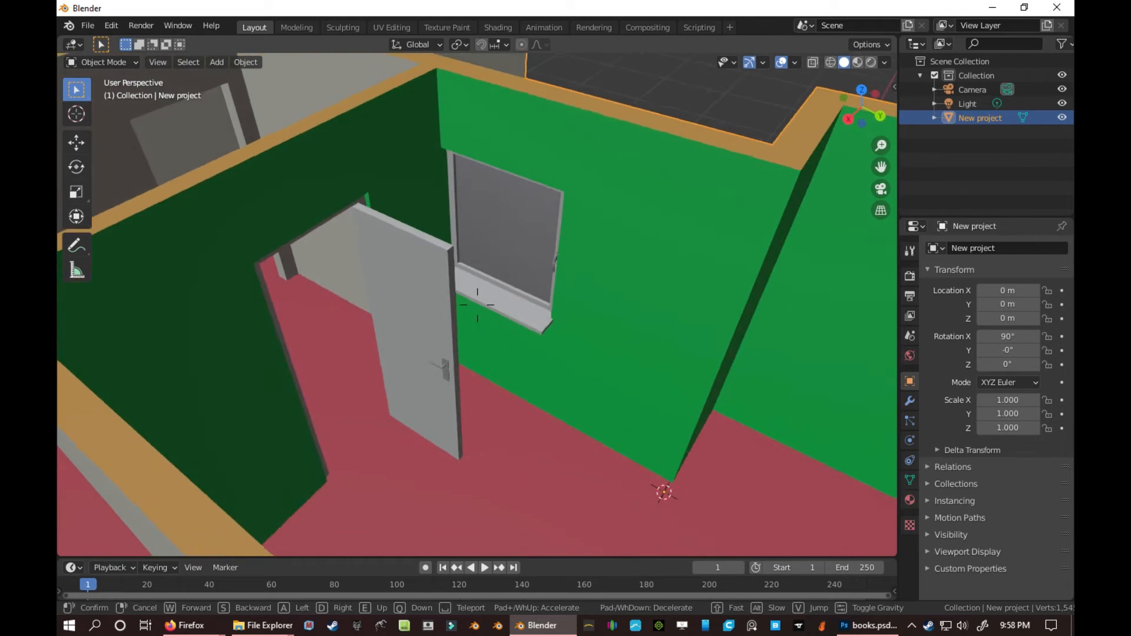
key(w)
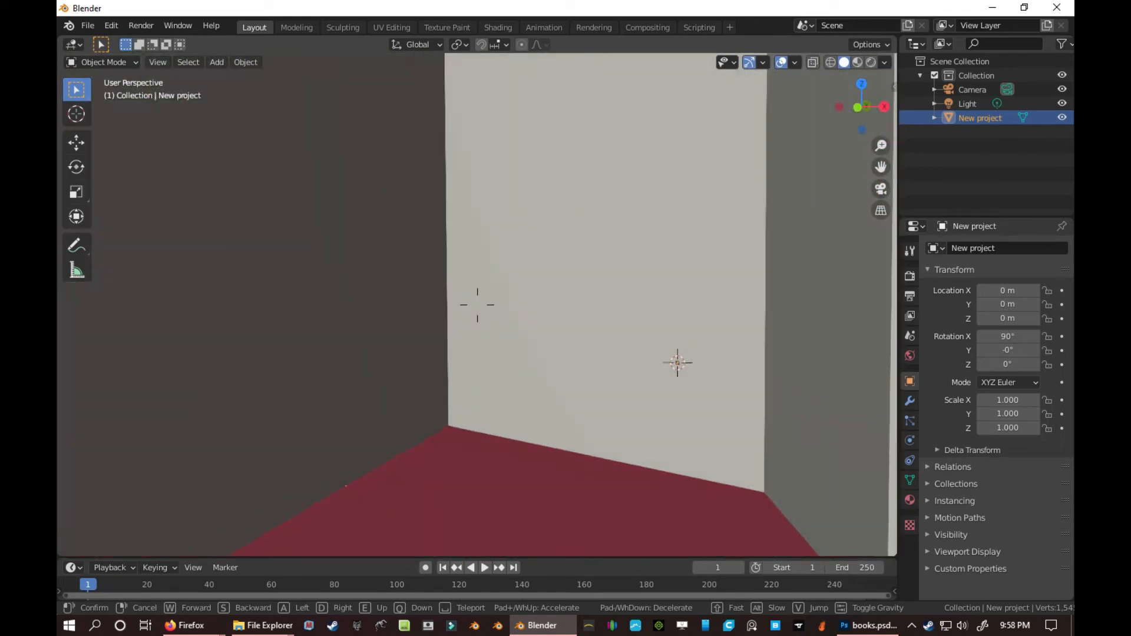
key(e)
key(w)
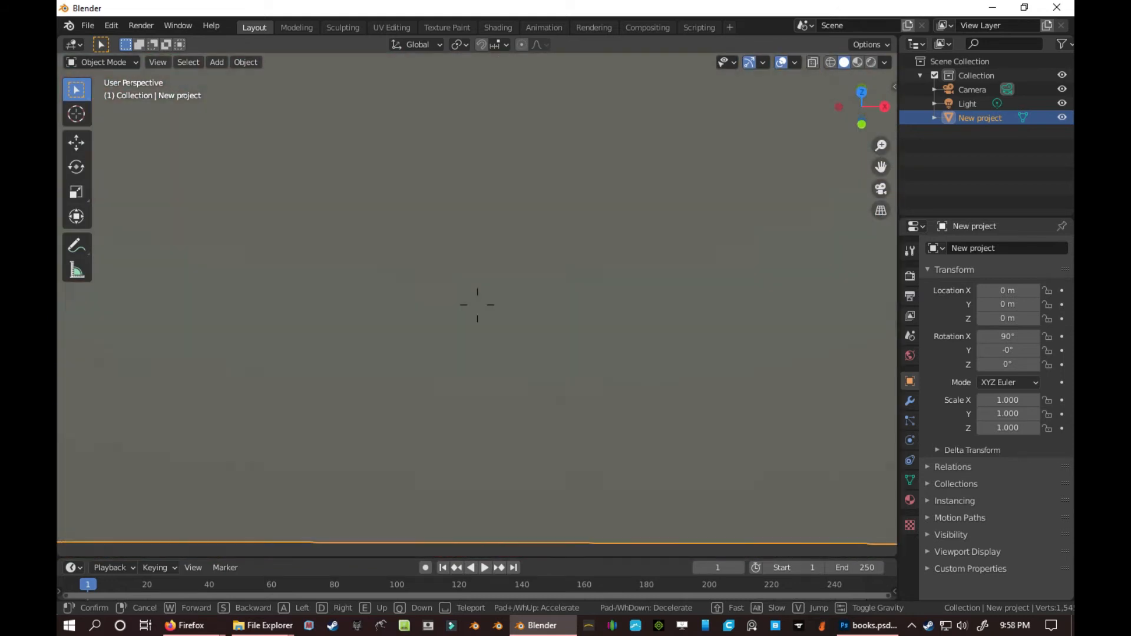
key(s)
key(w)
key(w)
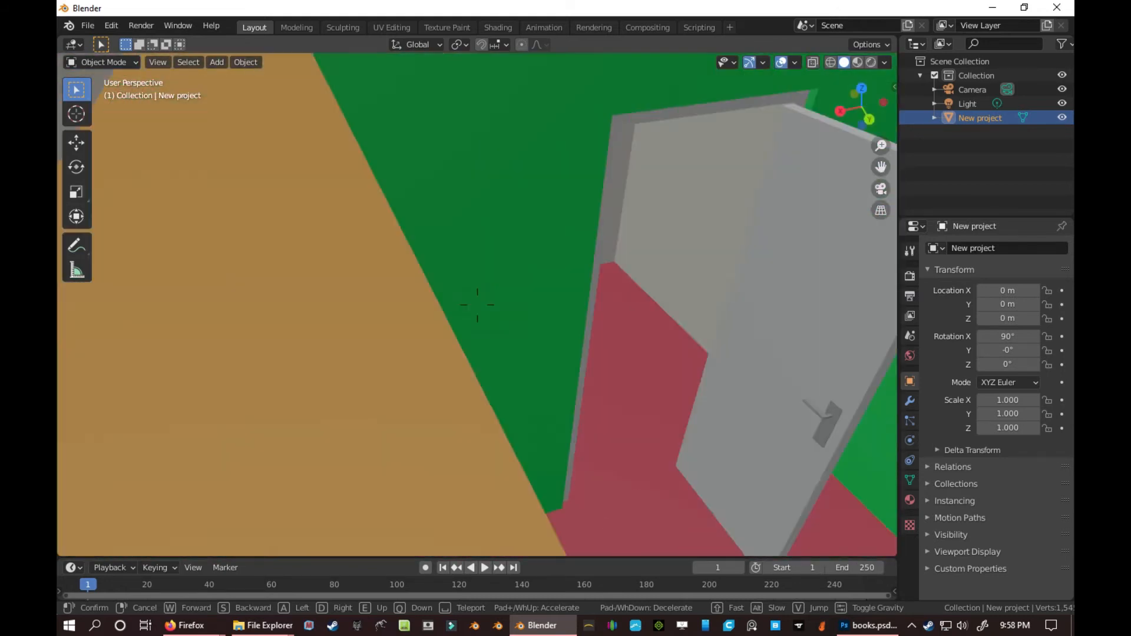
key(s)
key(w)
key(s)
key(w)
key(s)
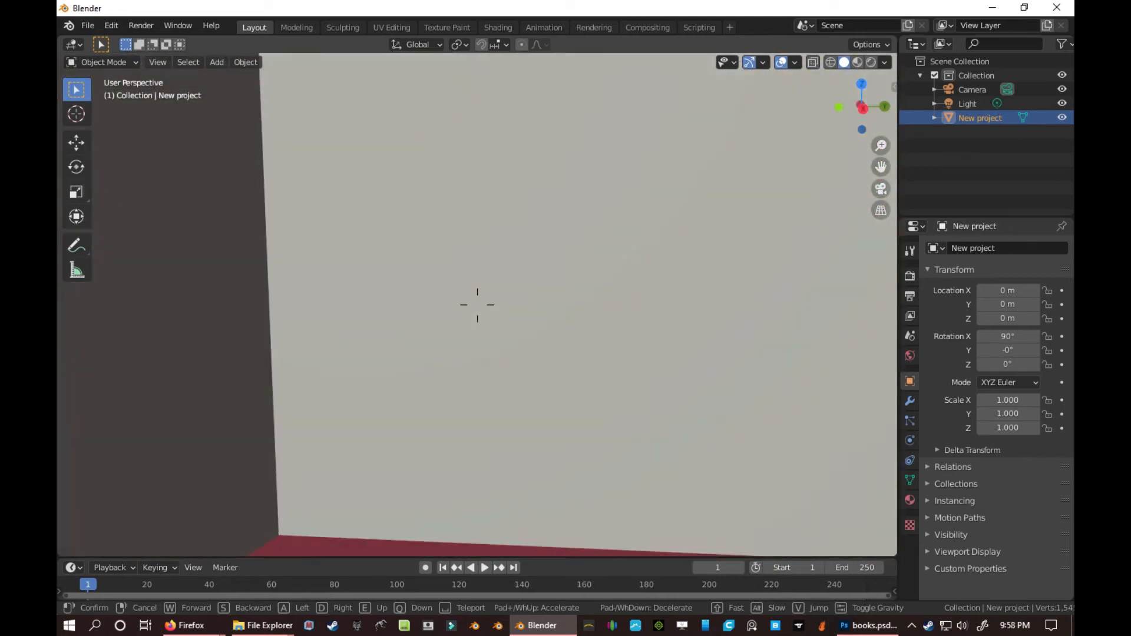
key(w)
key(s)
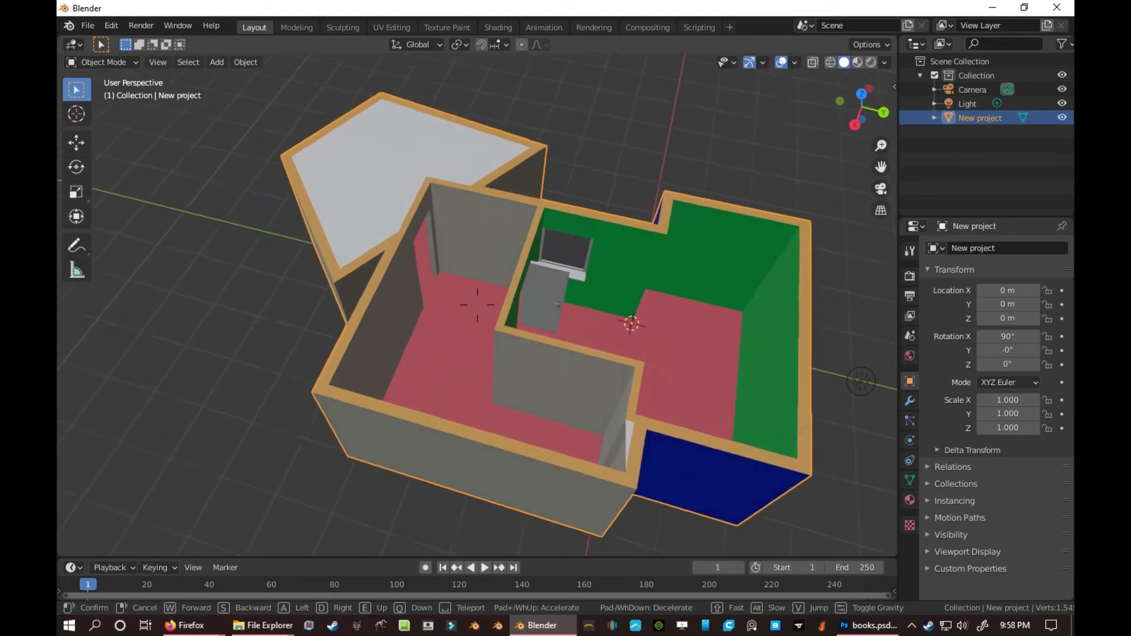
click(465, 112)
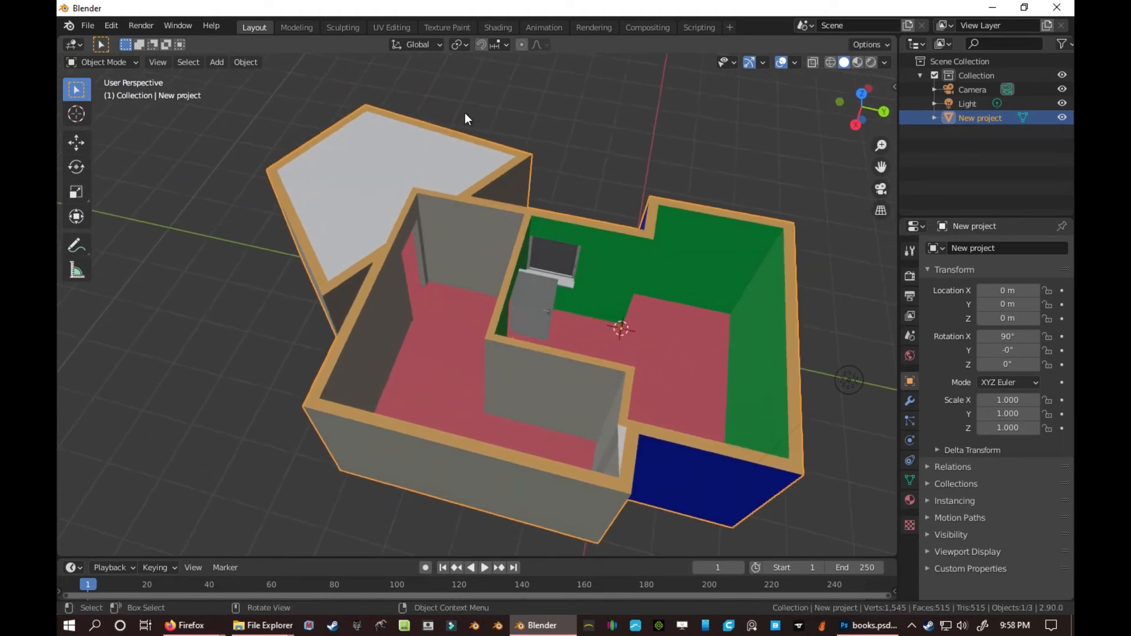
Switch the viewport to rendered shading and inspect the lit floor plan model from several sides
click(872, 63)
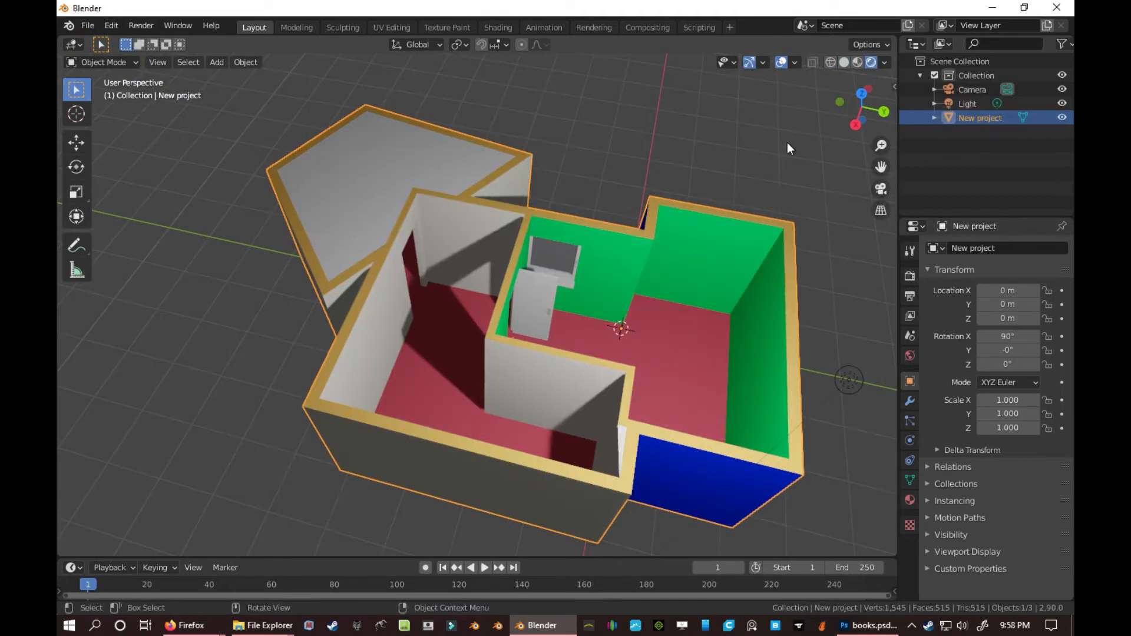
middle_drag(786, 142, 558, 275)
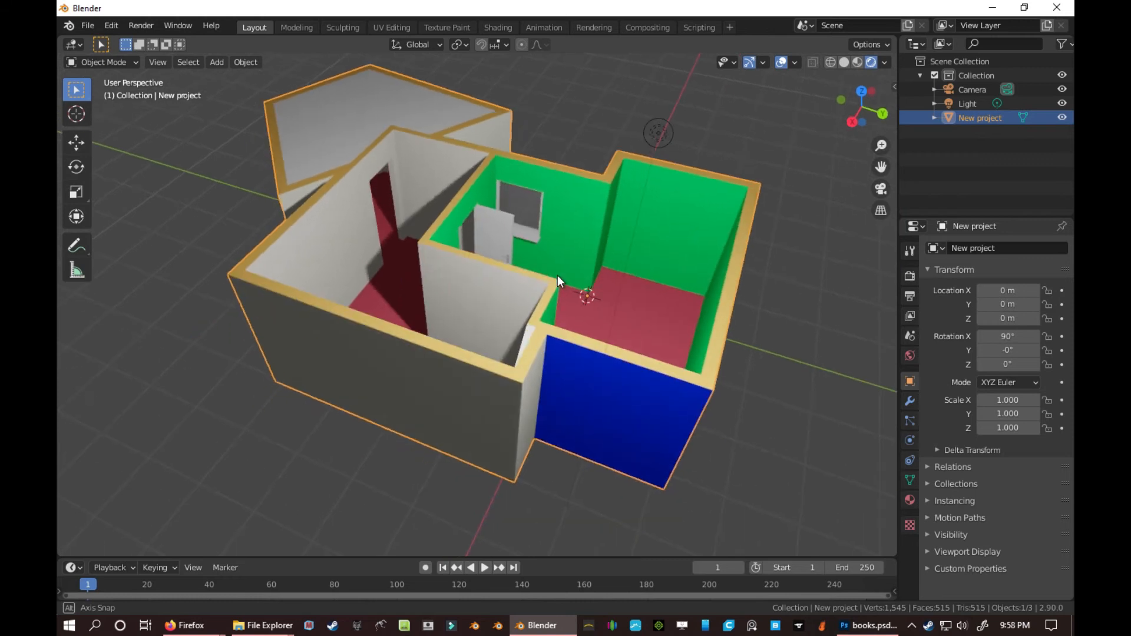
middle_drag(486, 240, 493, 252)
key(shift+grave)
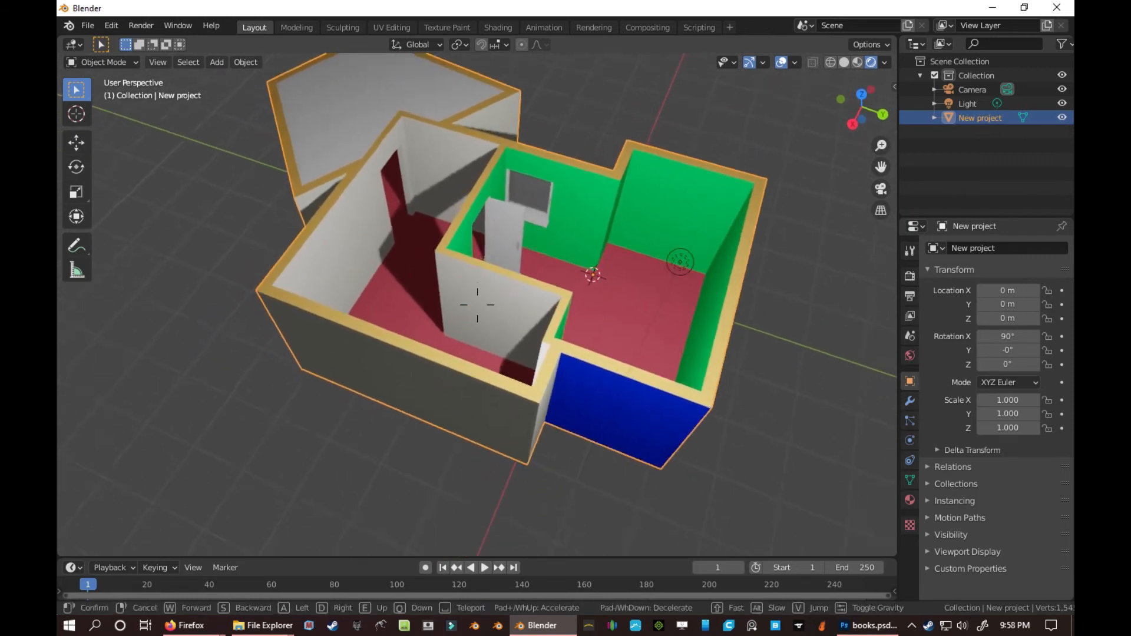
key(s)
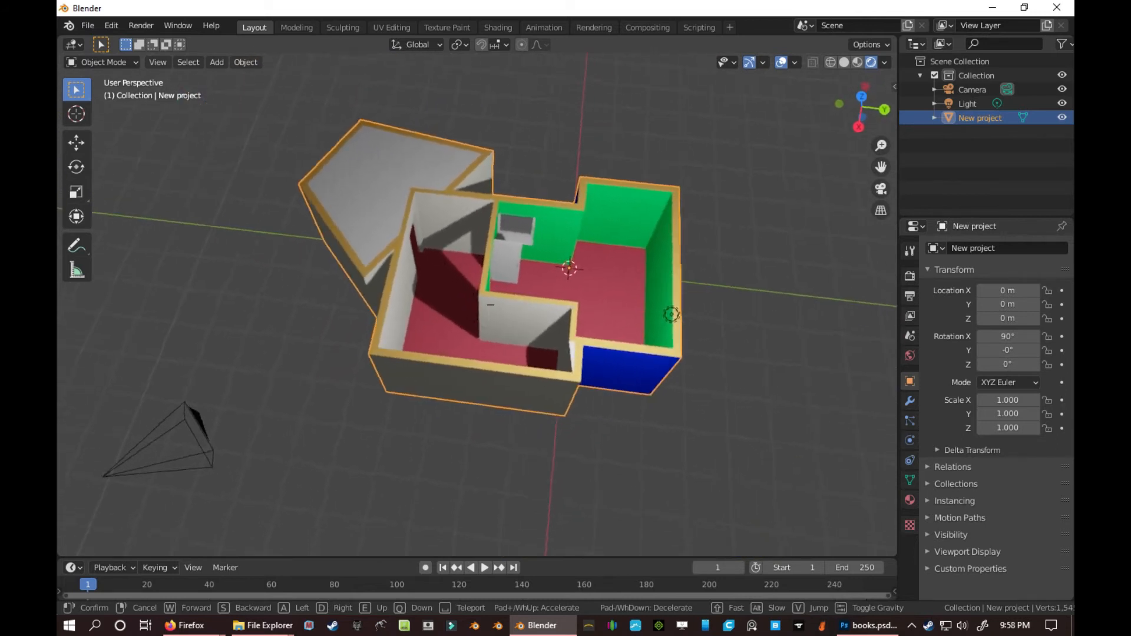
key(w)
click(478, 310)
key(Tab)
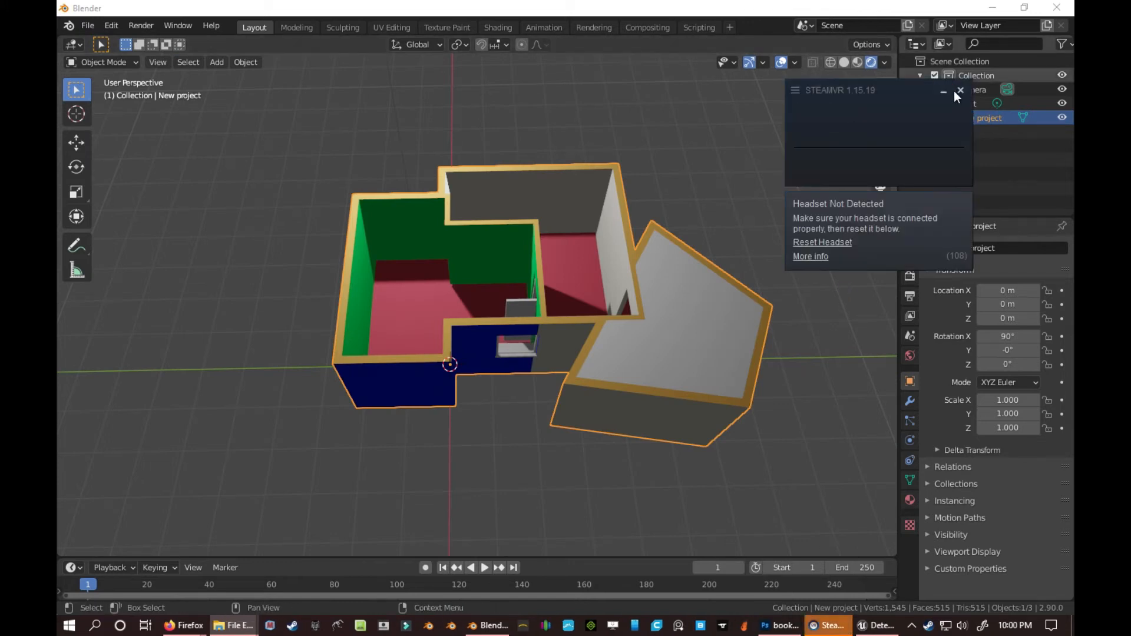
Close the SteamVR window and switch to the DetectiveOfficeTest project in Unreal Engine
click(960, 91)
drag(1072, 318, 648, 1)
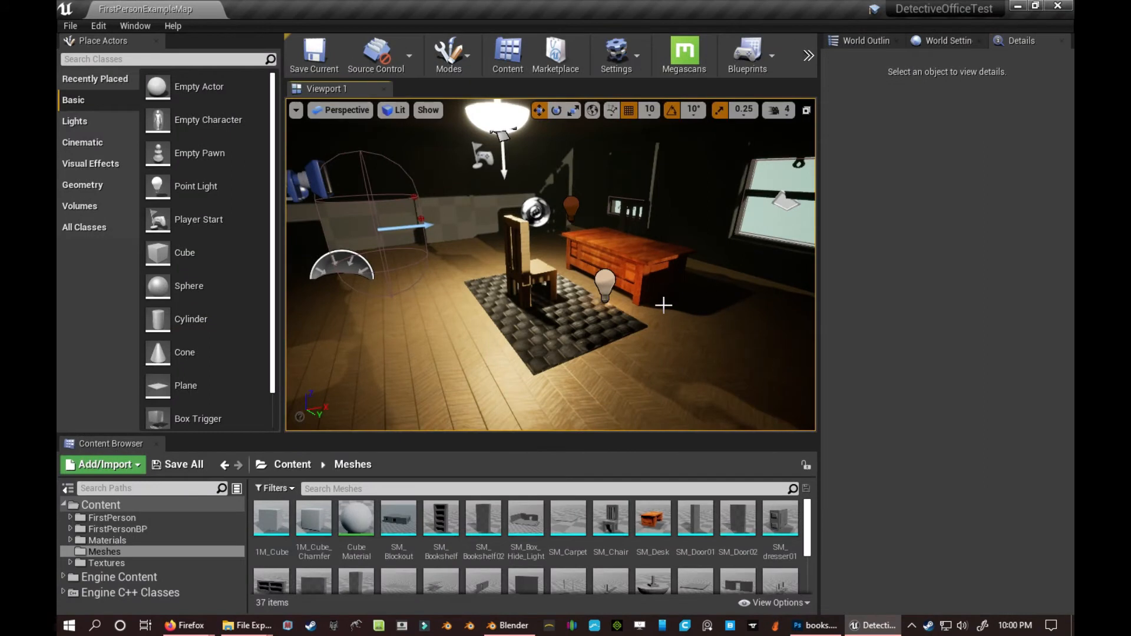
Place a plane outside the office building, scale it uniformly to about -7.75, and move it to about X -1120, Y 150, Z 10
right_drag(688, 309, 995, 294)
right_drag(731, 276, 688, 310)
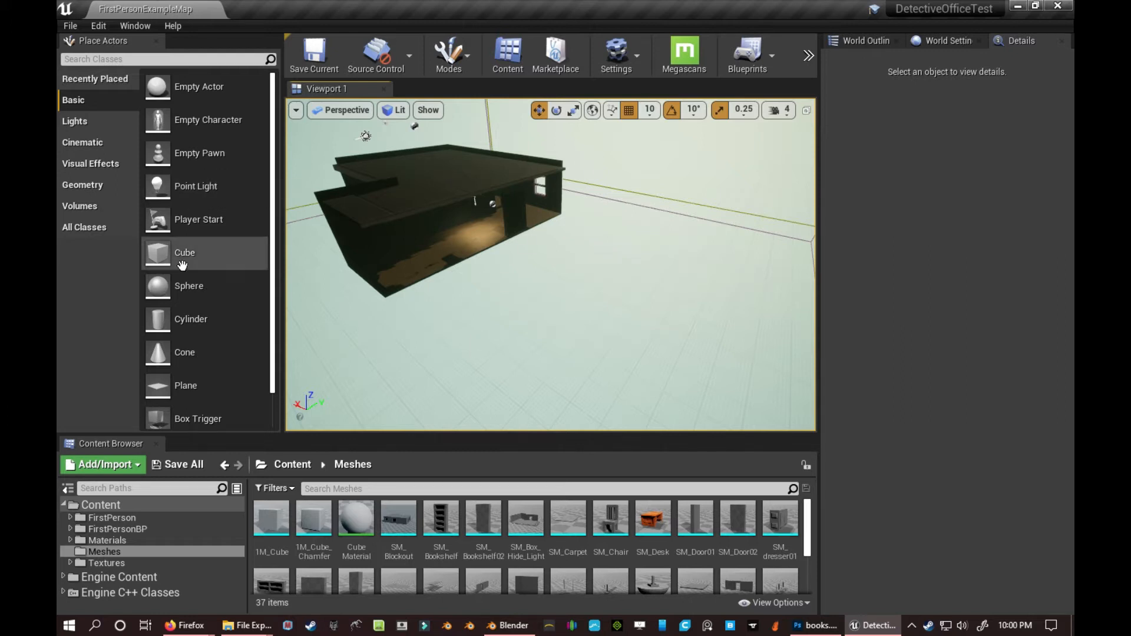
drag(179, 386, 536, 265)
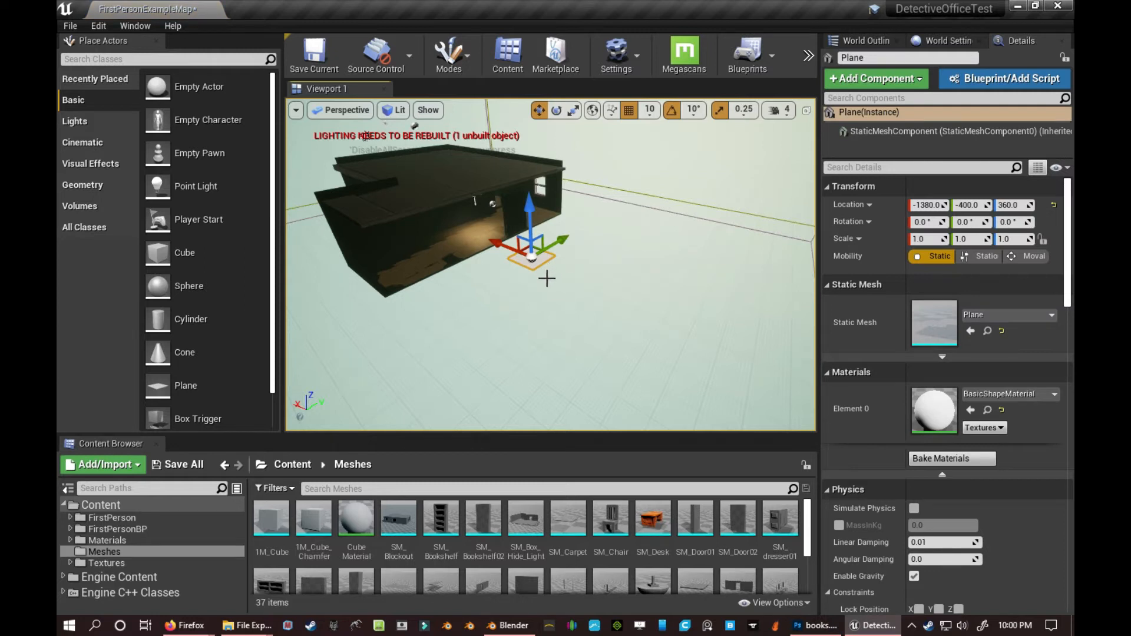
key(r)
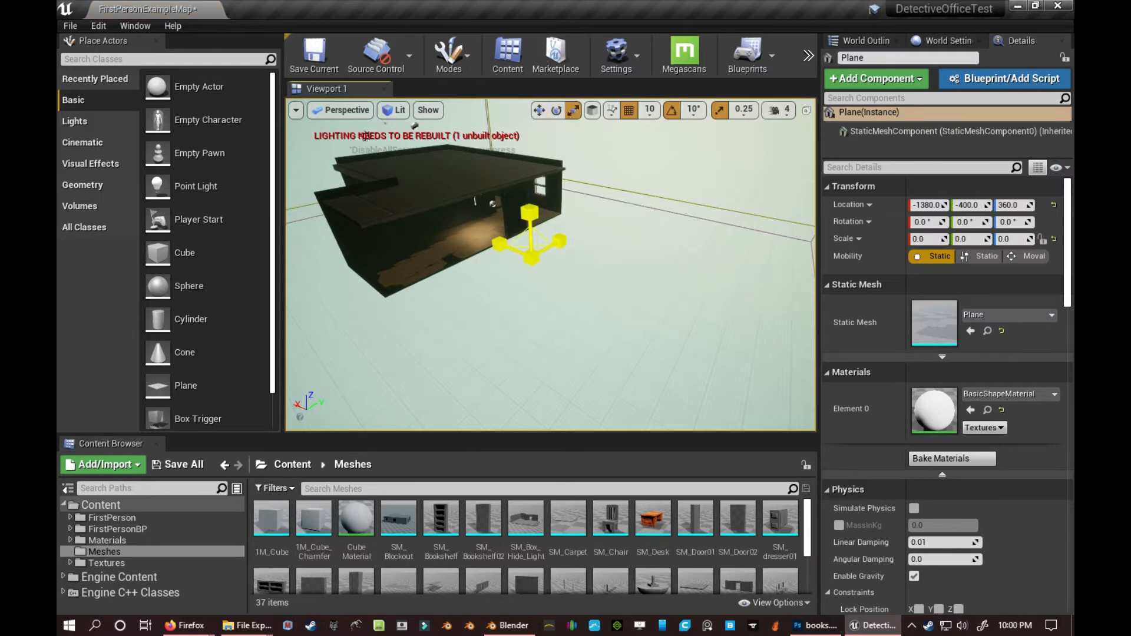
drag(518, 177, 504, 92)
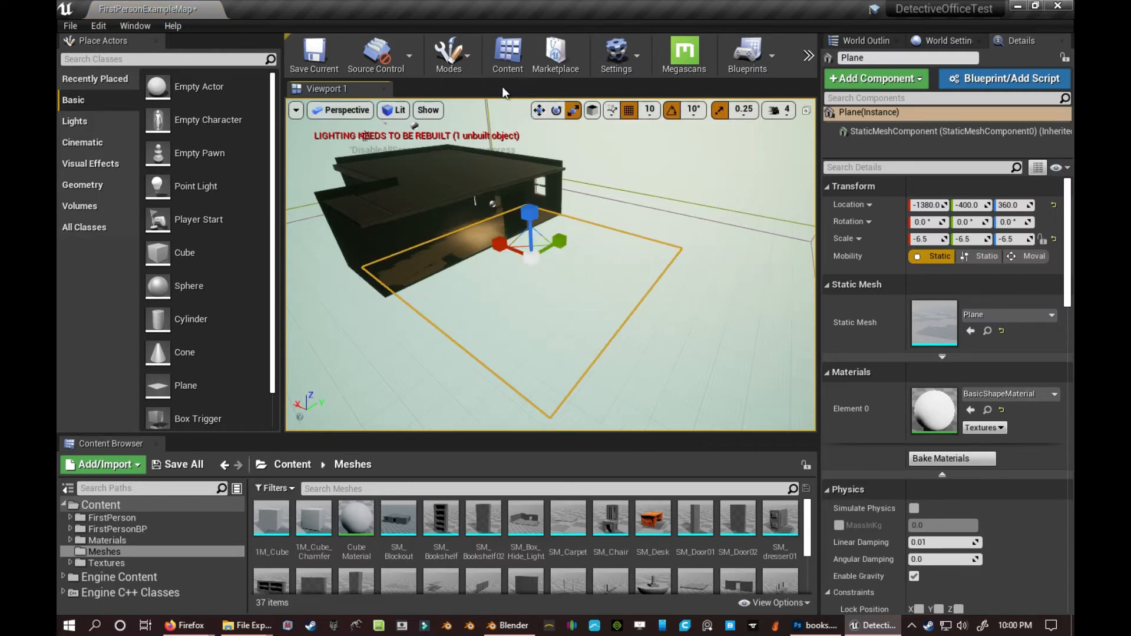
key(w)
drag(498, 239, 564, 262)
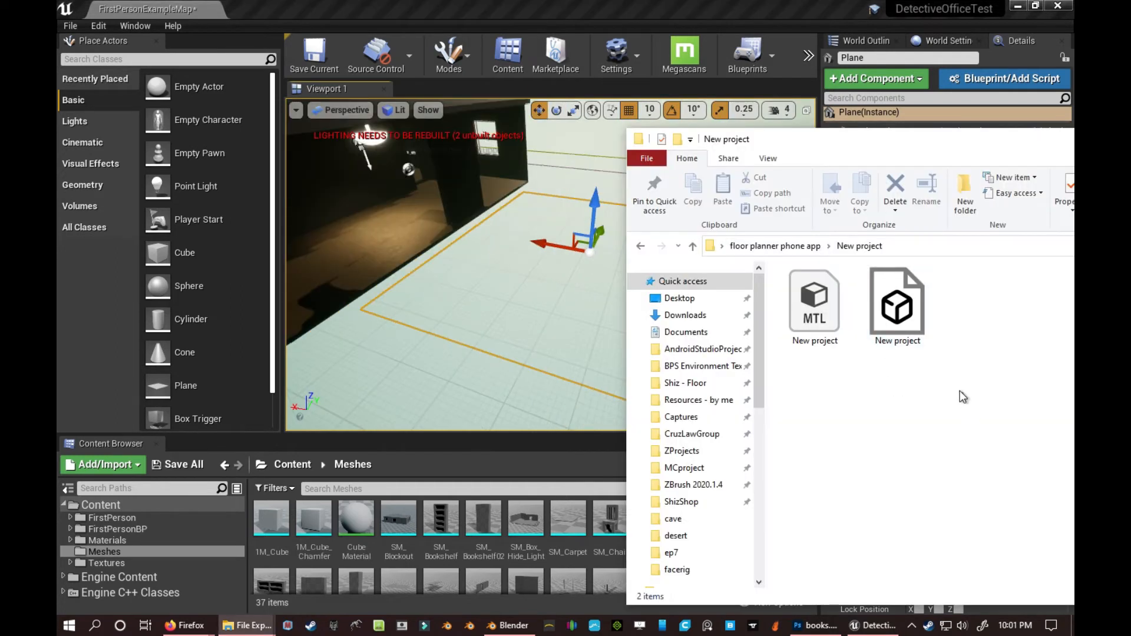
Bring the New project obj and mtl files from File Explorer into the Meshes folder using Import All, and close the message log
key(ctrl+a)
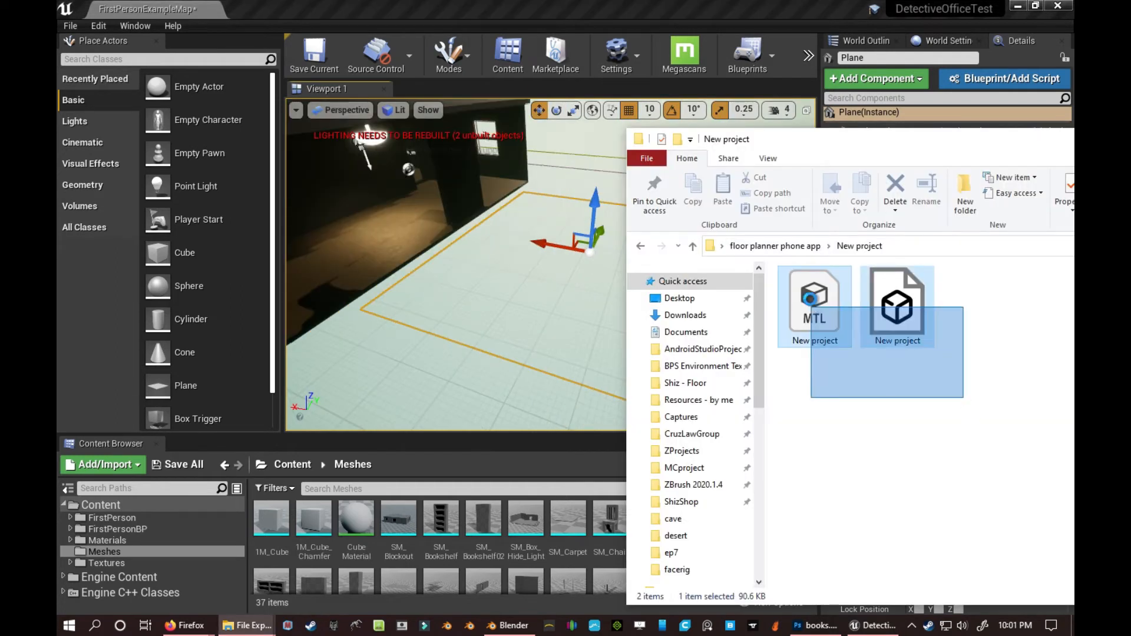
drag(843, 318, 443, 560)
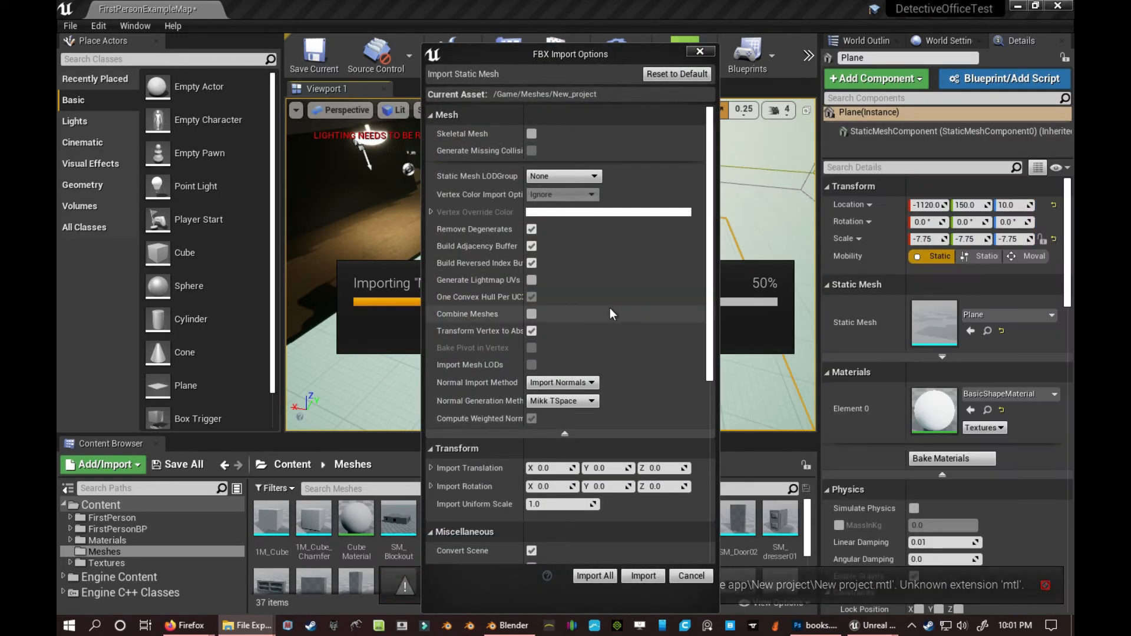
scroll(610, 308, down, 2)
scroll(623, 281, up, 2)
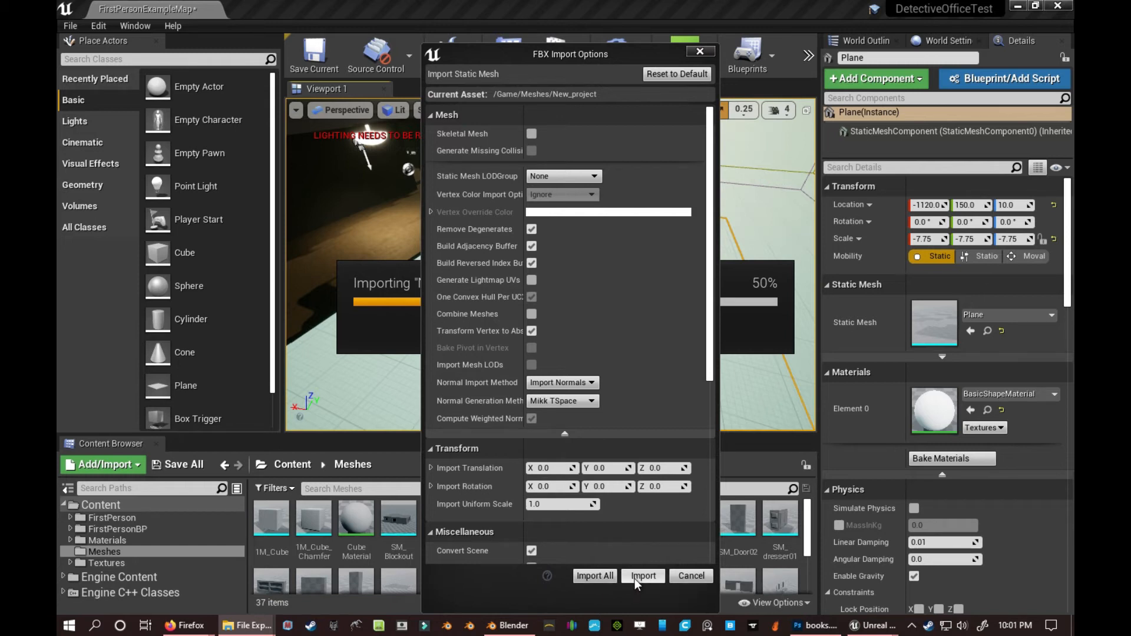
click(604, 578)
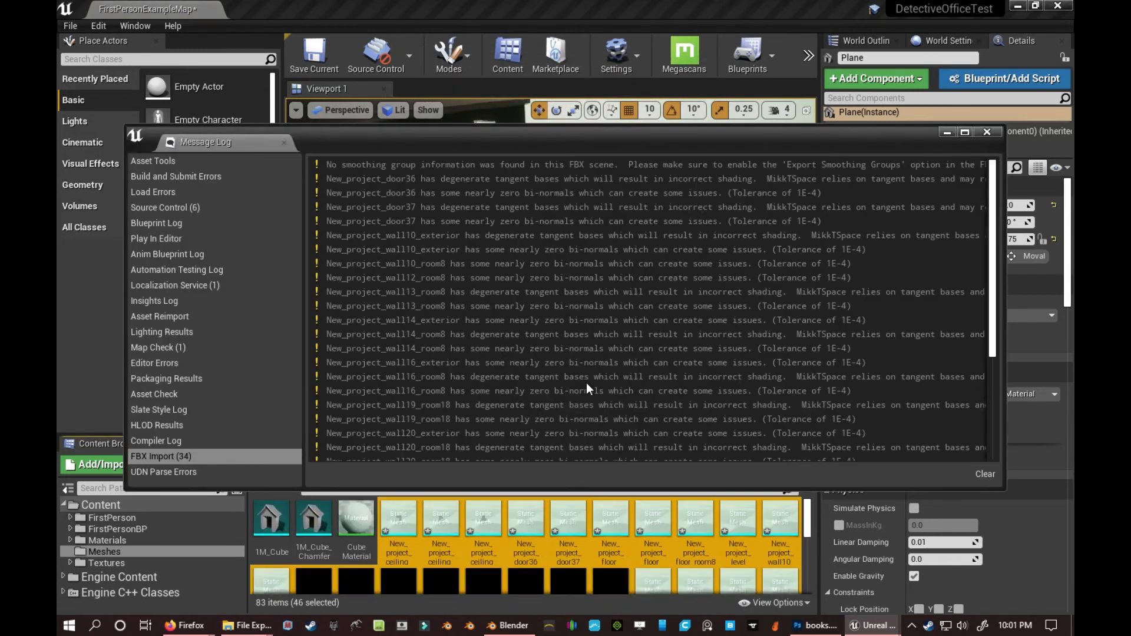
click(987, 132)
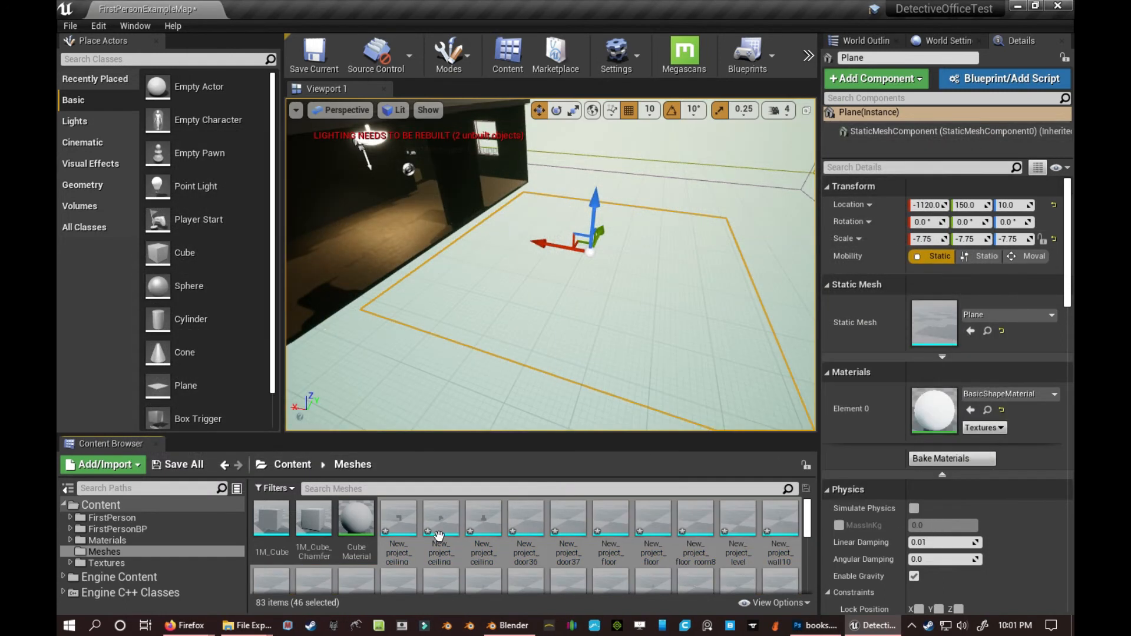
scroll(620, 560, down, 1)
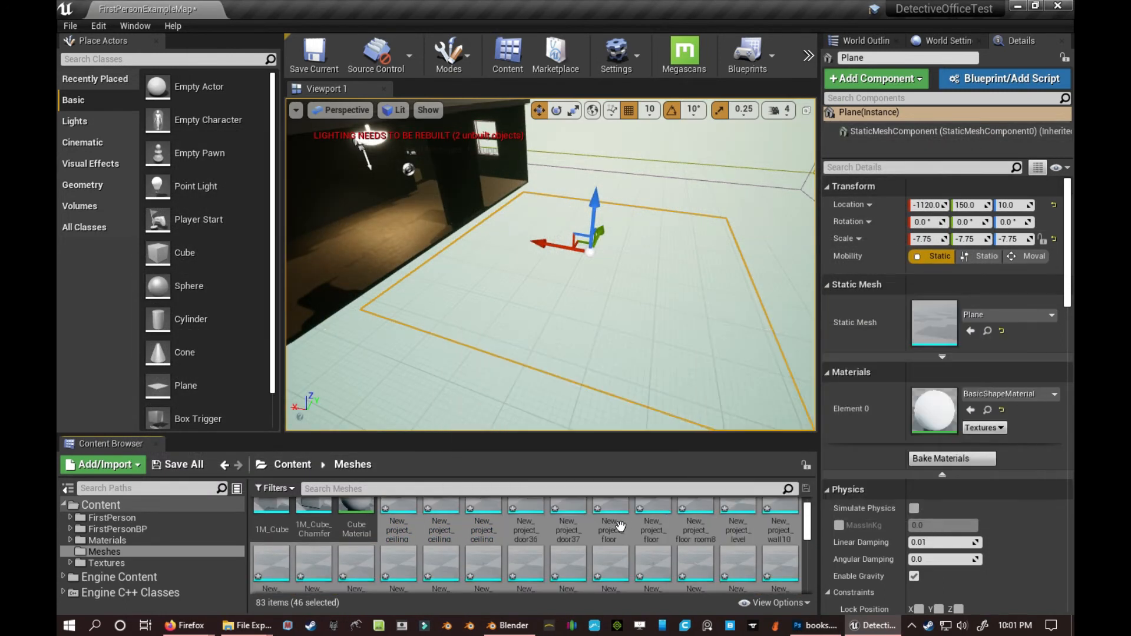
scroll(745, 574, down, 1)
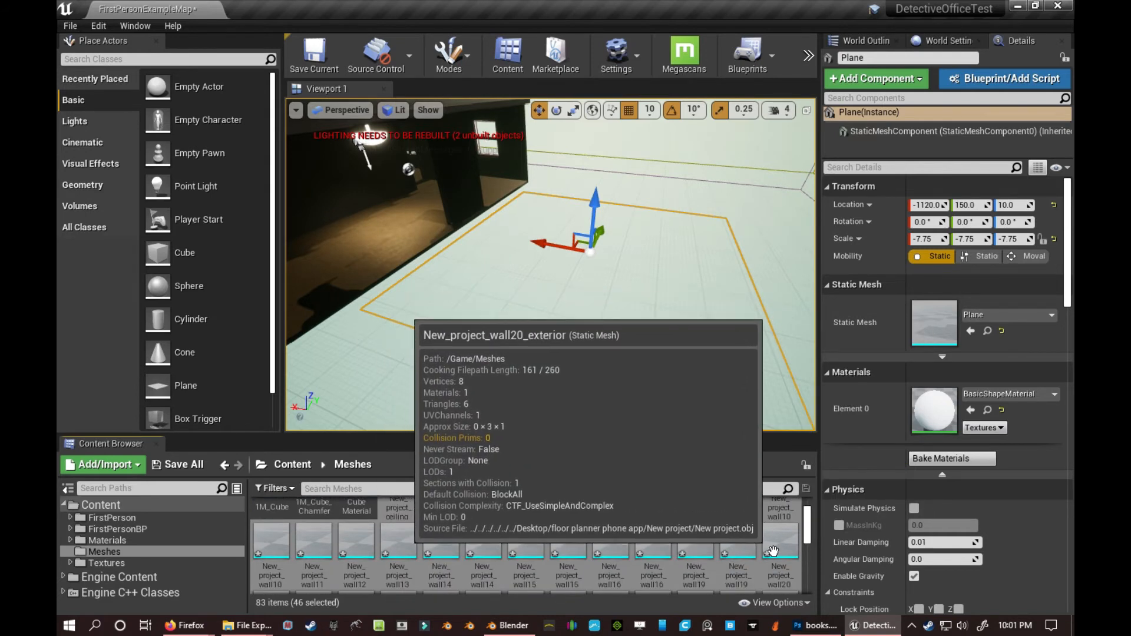
Place all the imported New project meshes in the level at about X -1160, Y 140 and raise them to Z 50
scroll(773, 551, down, 2)
scroll(773, 551, up, 3)
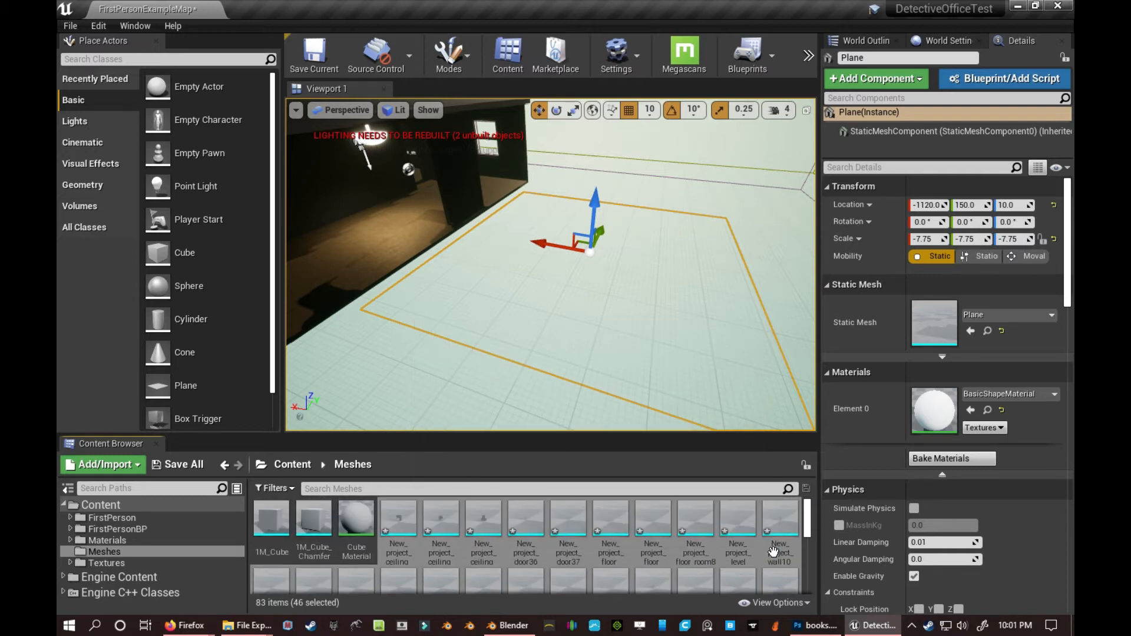
scroll(773, 551, down, 6)
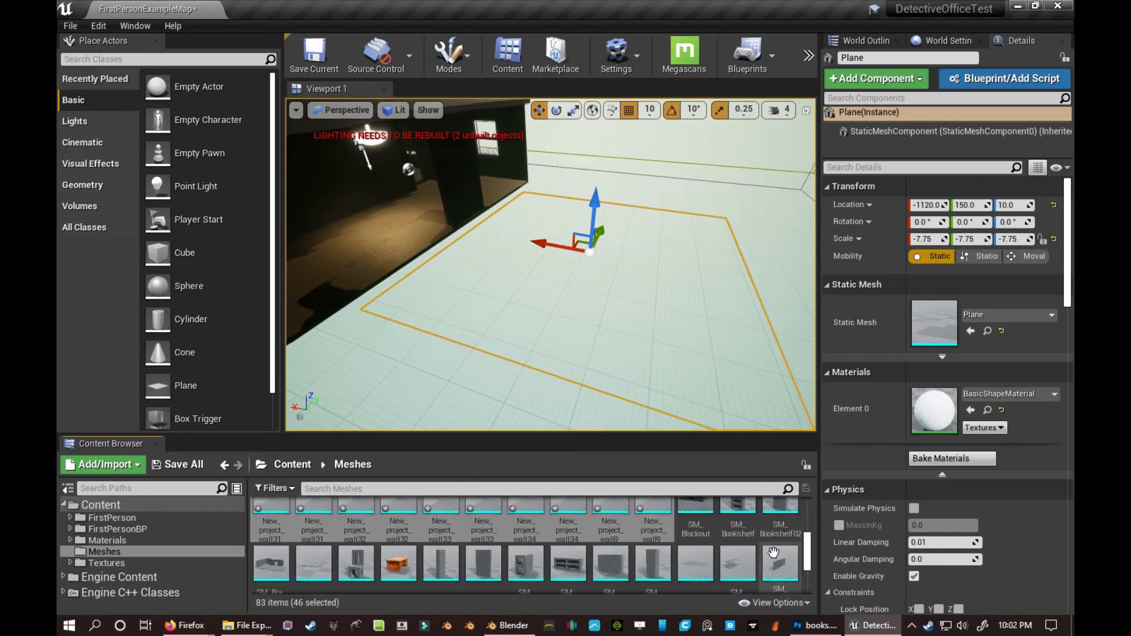
scroll(772, 552, up, 1)
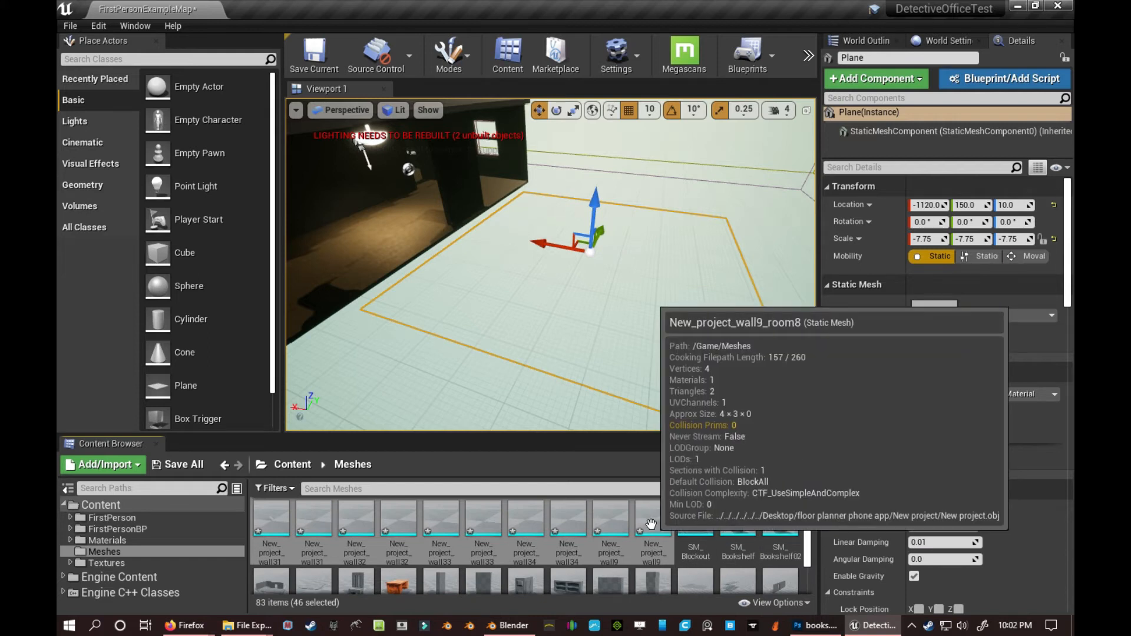
scroll(651, 524, up, 5)
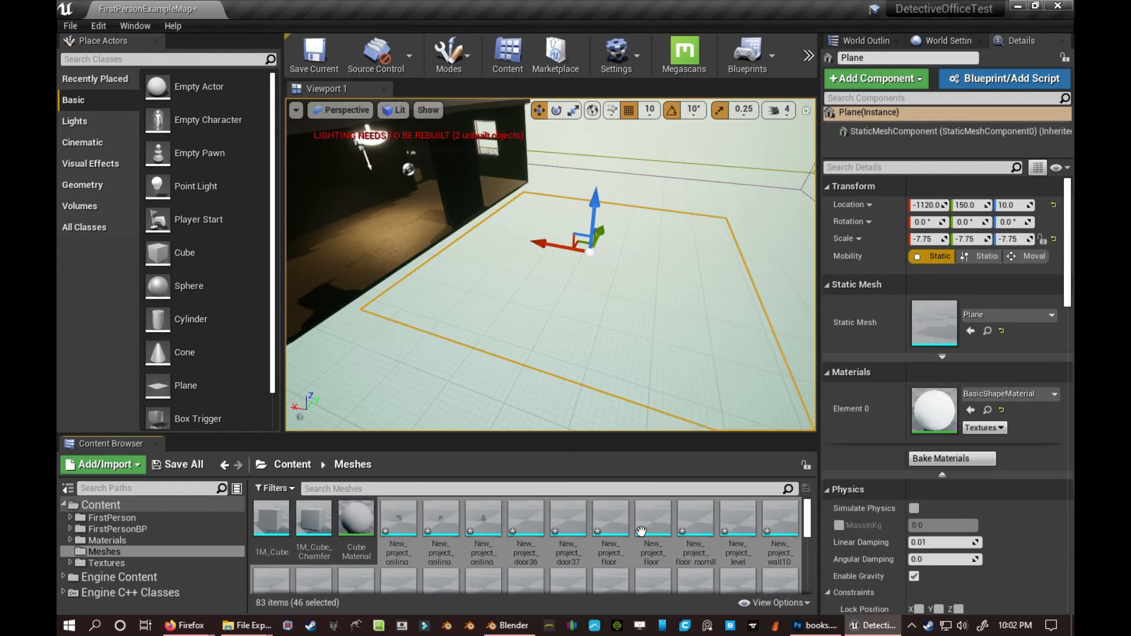
drag(498, 530, 582, 294)
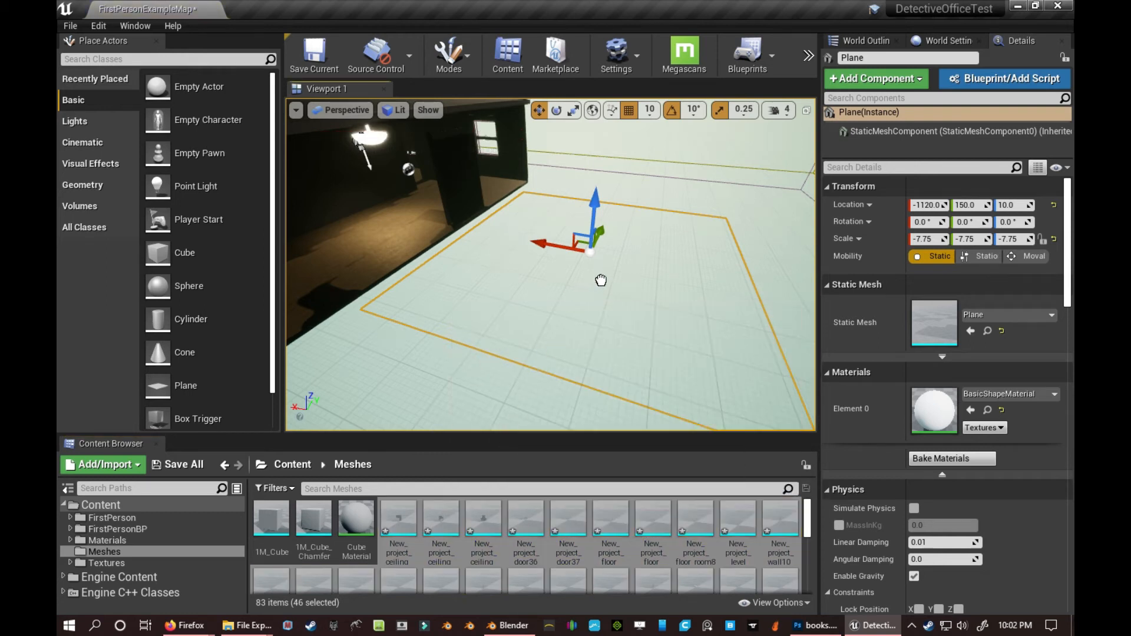
drag(600, 279, 615, 280)
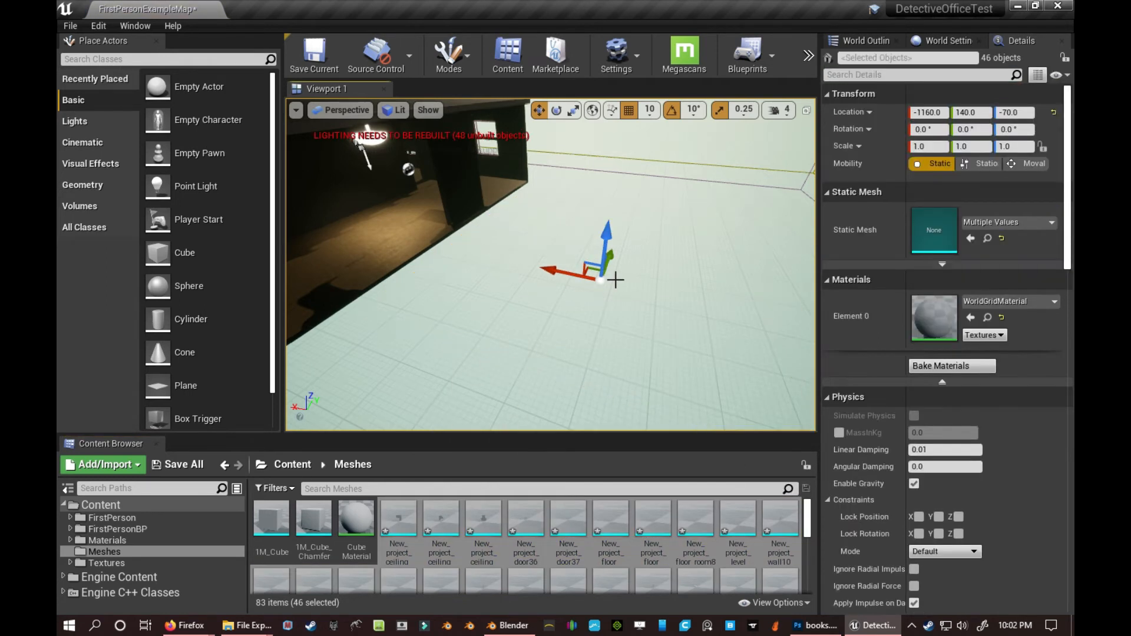
right_drag(665, 336, 585, 293)
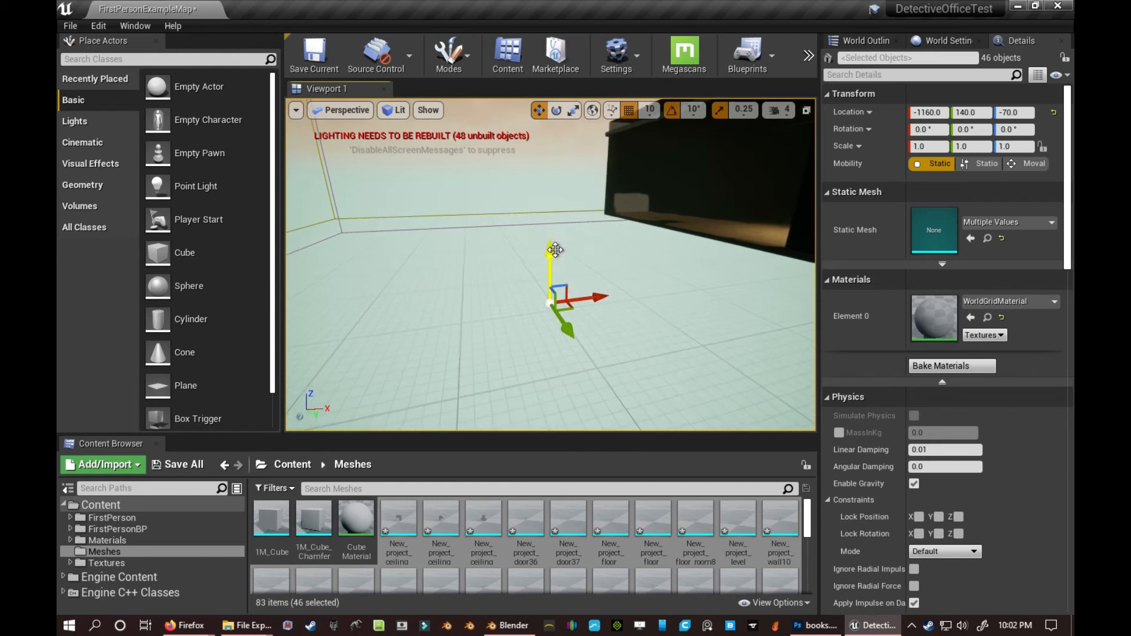
right_drag(553, 259, 586, 265)
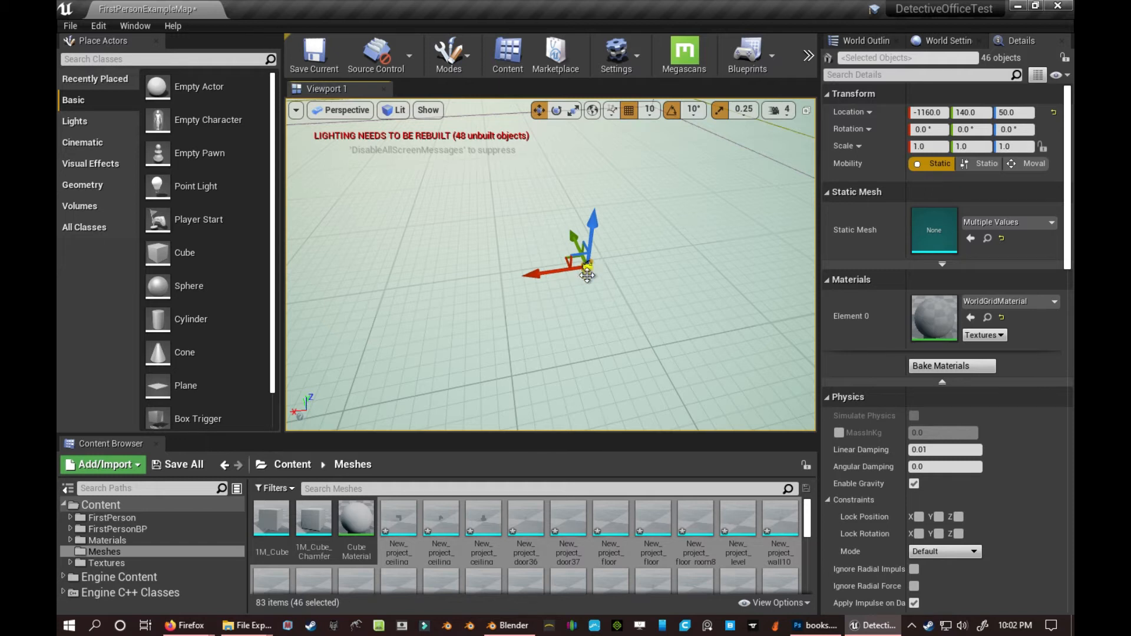
Switch to Blender and examine the render, output, view layer and scene properties for the unit settings
click(511, 626)
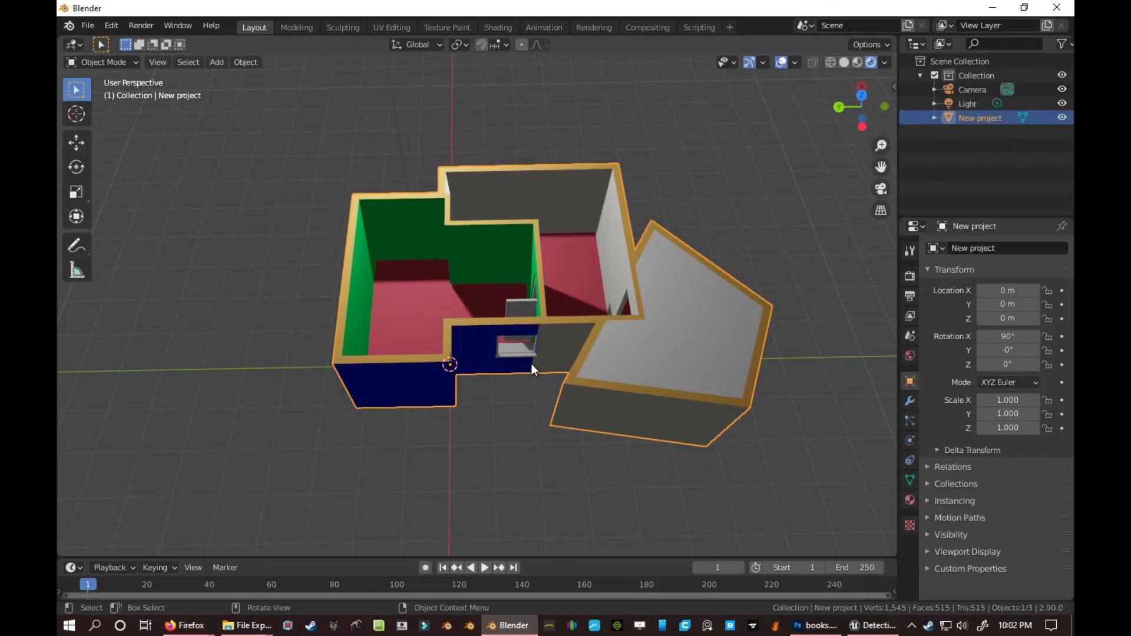
middle_drag(557, 377, 709, 329)
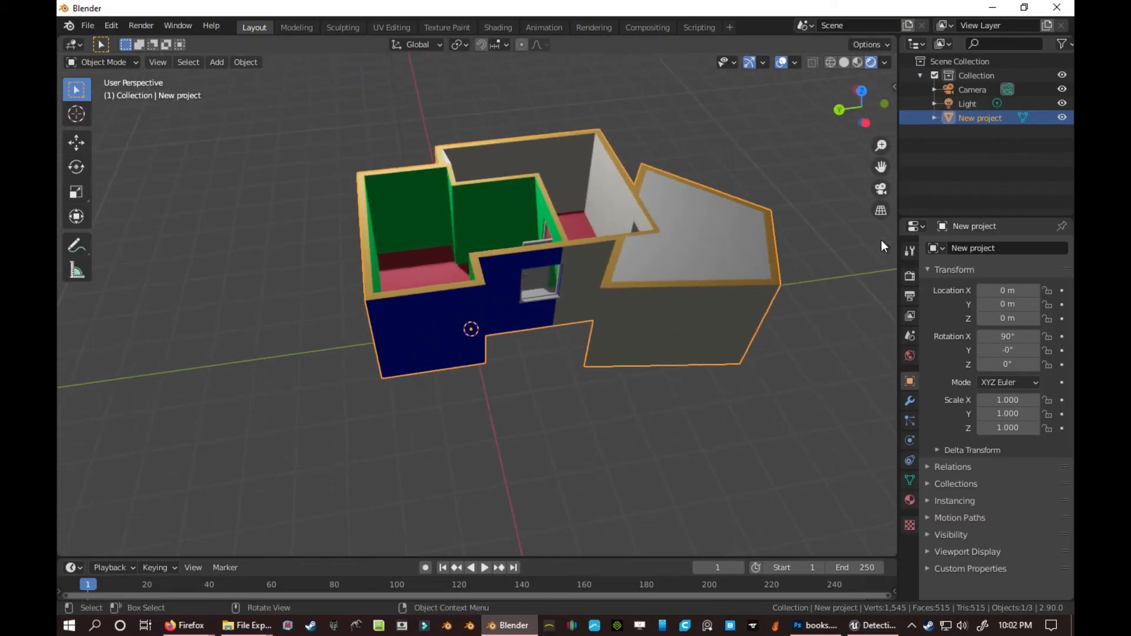
click(909, 251)
click(913, 280)
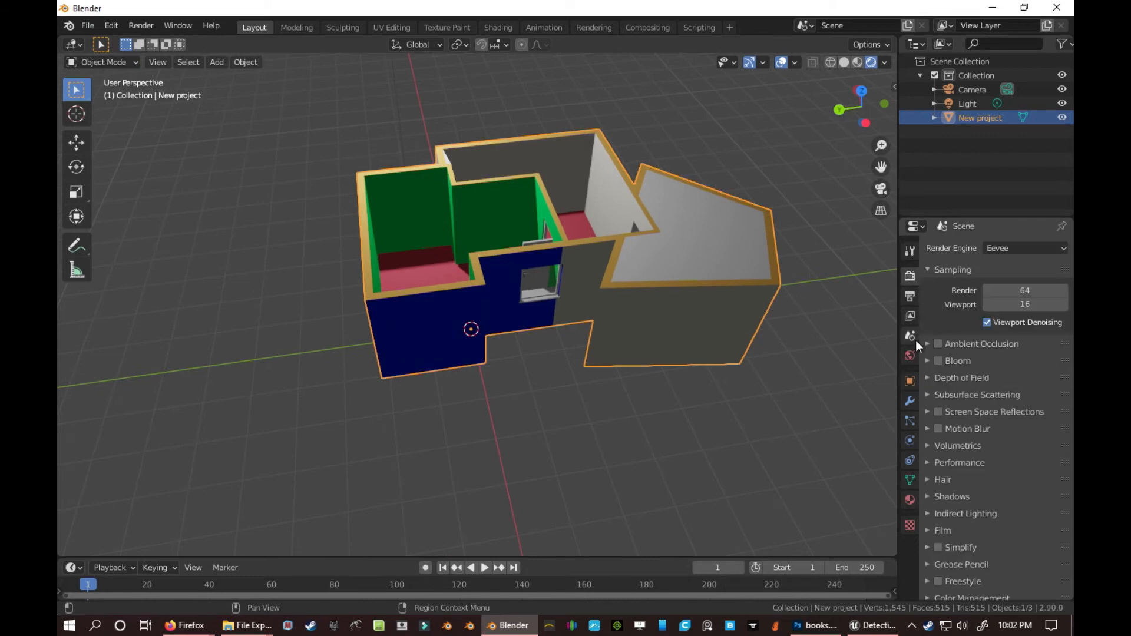
click(910, 316)
click(910, 297)
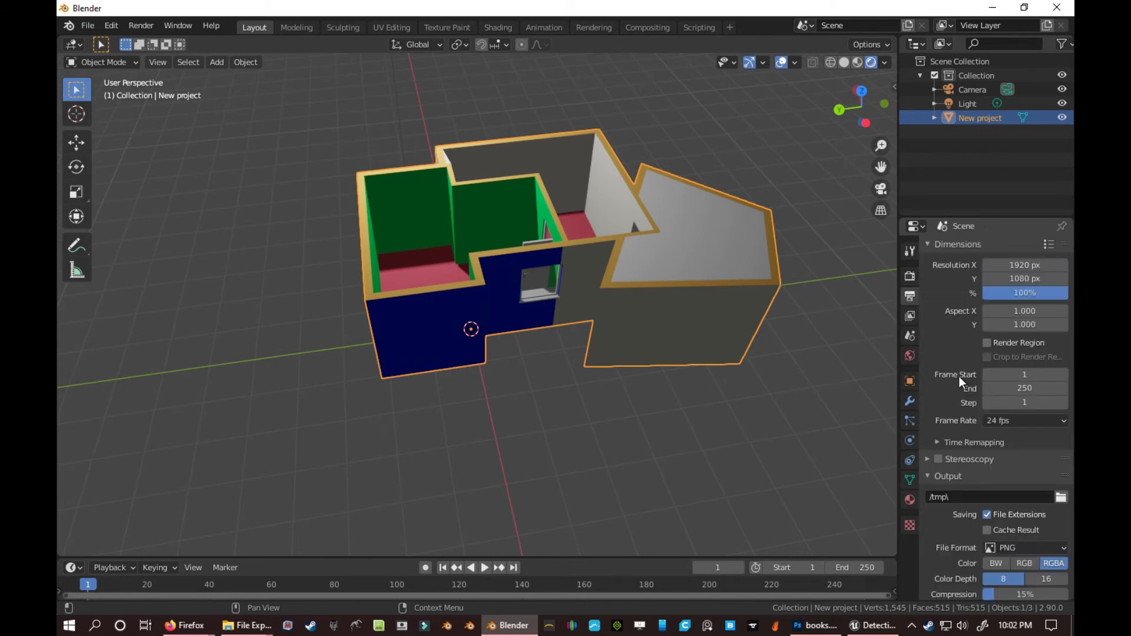
scroll(957, 380, down, 3)
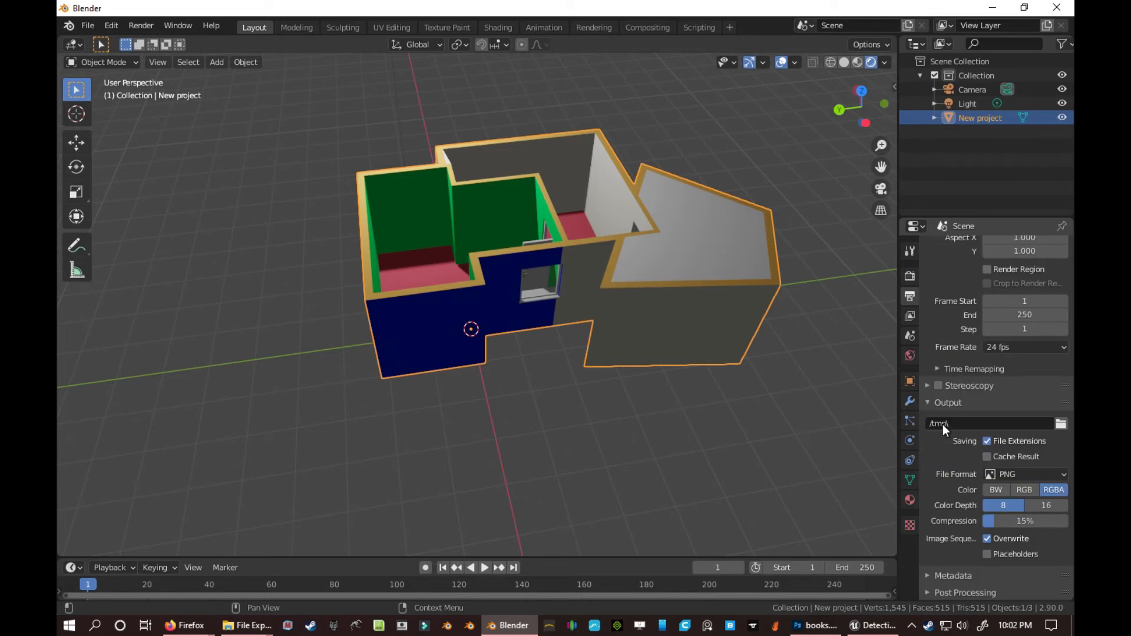
click(911, 319)
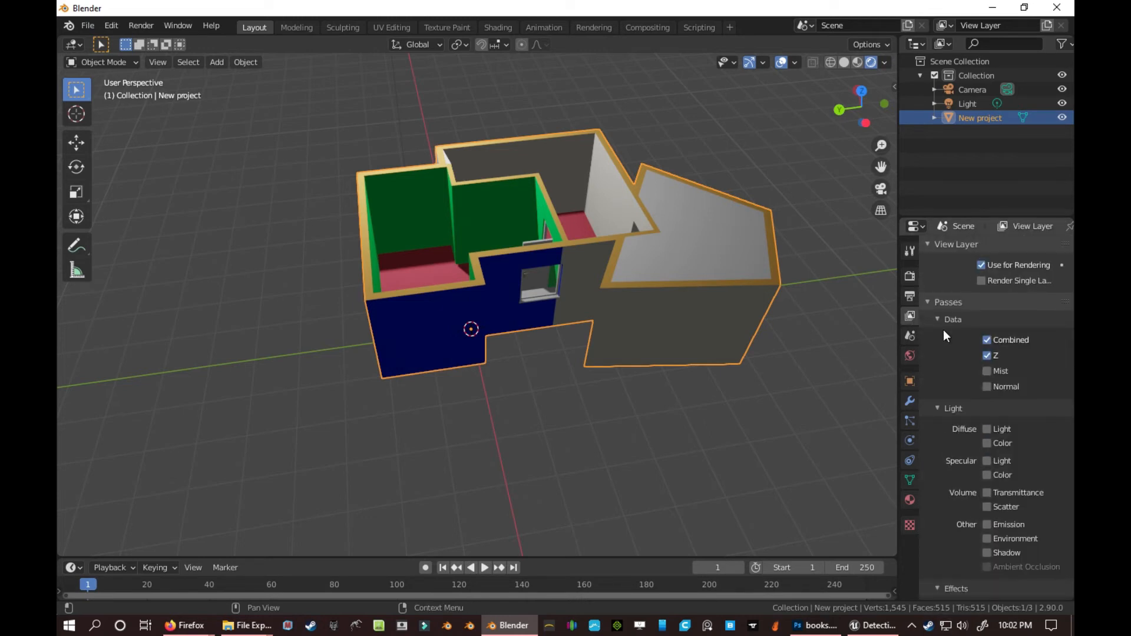
click(910, 337)
key(alt+a)
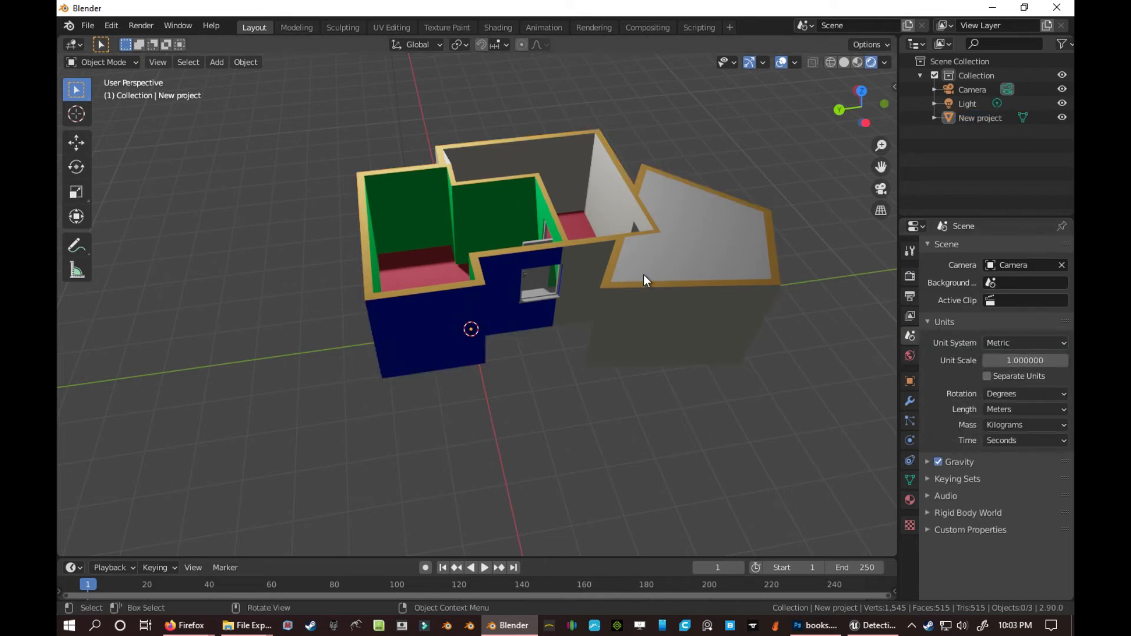
scroll(645, 278, down, 8)
click(526, 303)
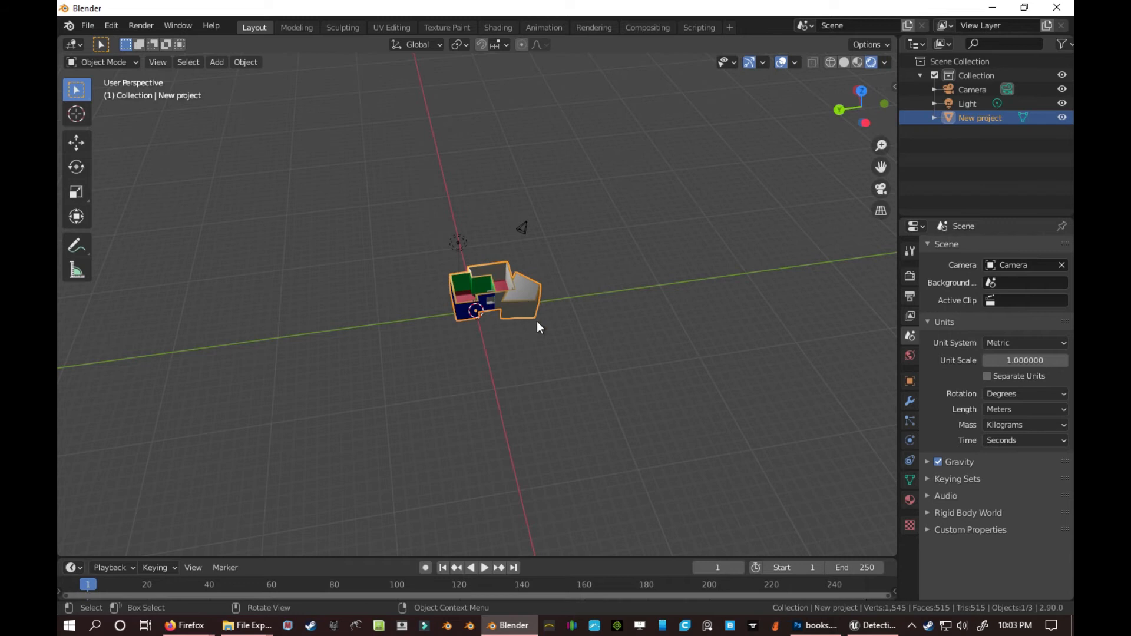
key(s)
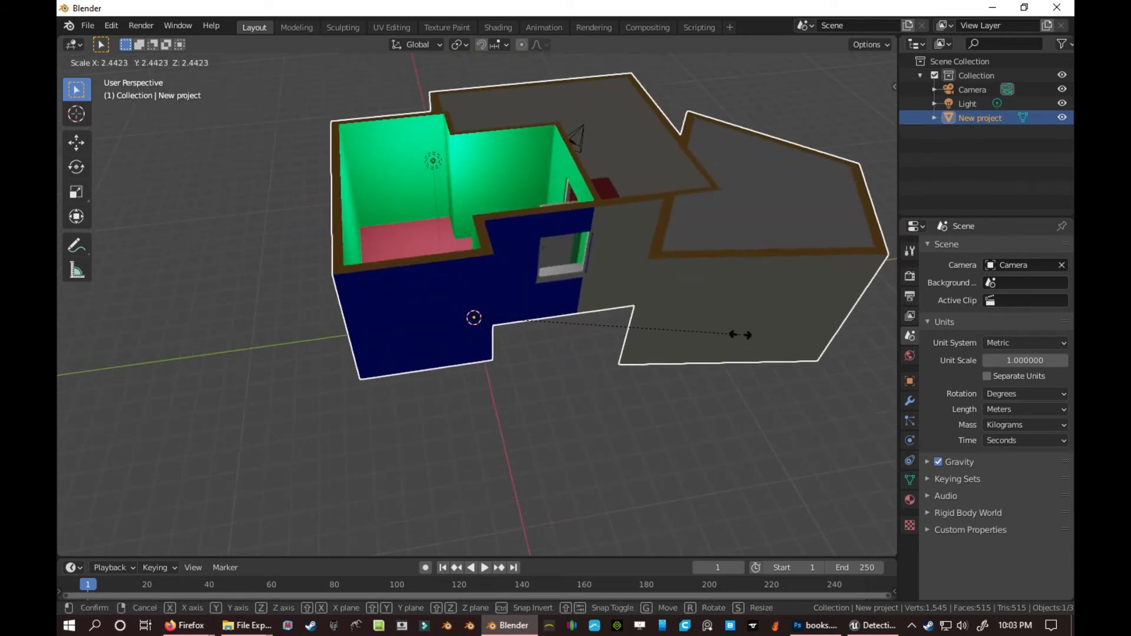
key(Escape)
key(ctrl+a)
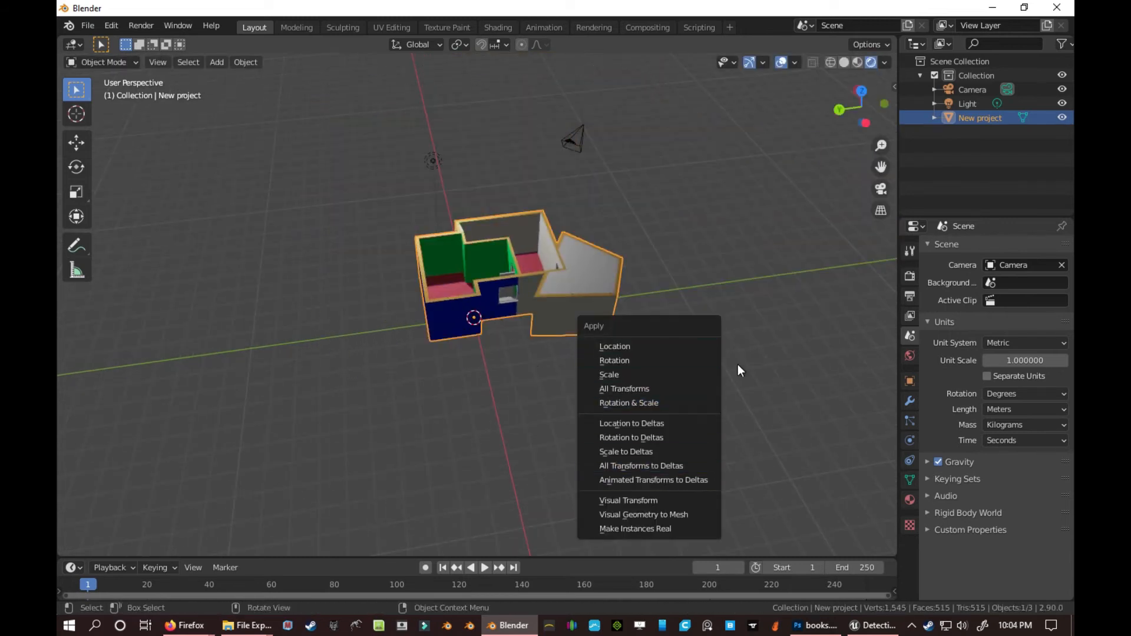
click(754, 289)
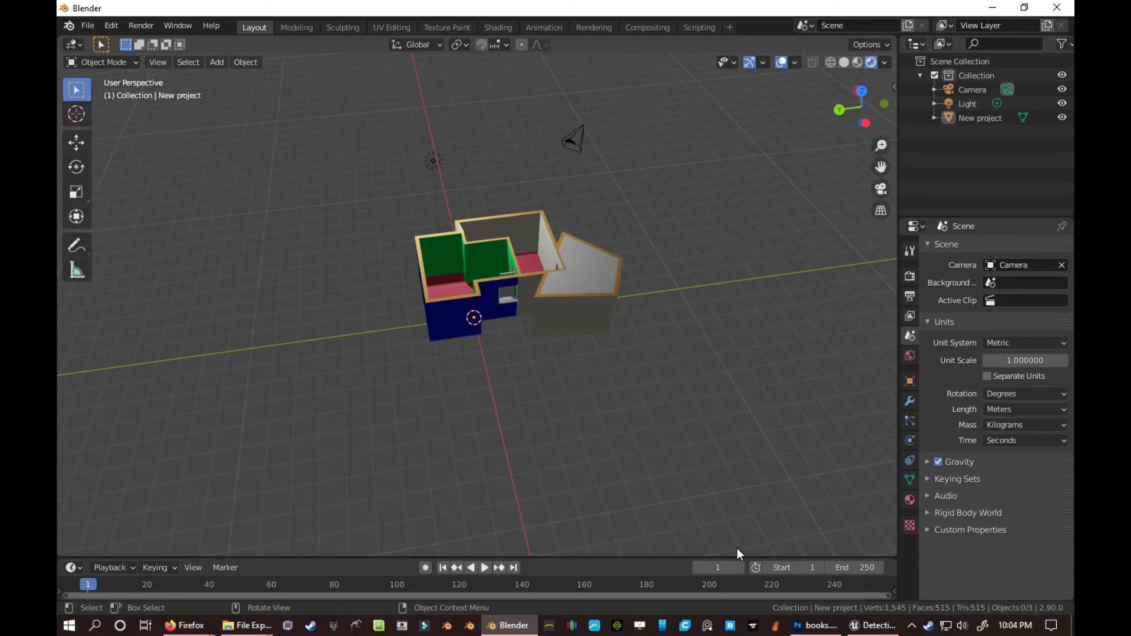
Switch to the DetectiveOfficeTest project in Unreal Engine and scale the placed New project meshes uniformly to 32.5
click(871, 626)
right_drag(634, 279, 491, 234)
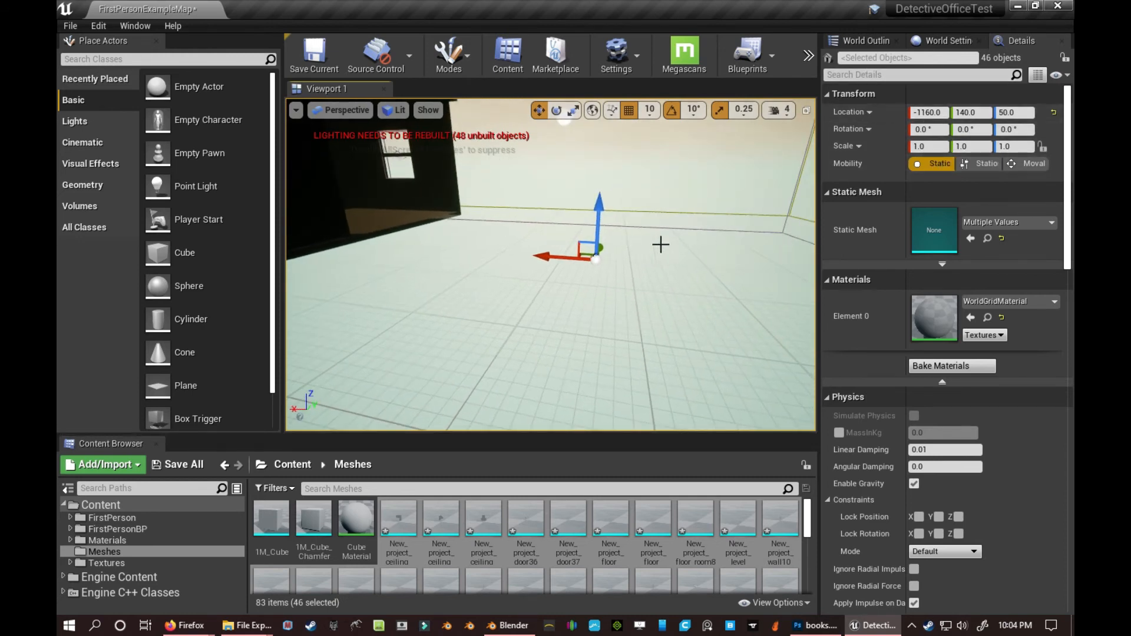
key(r)
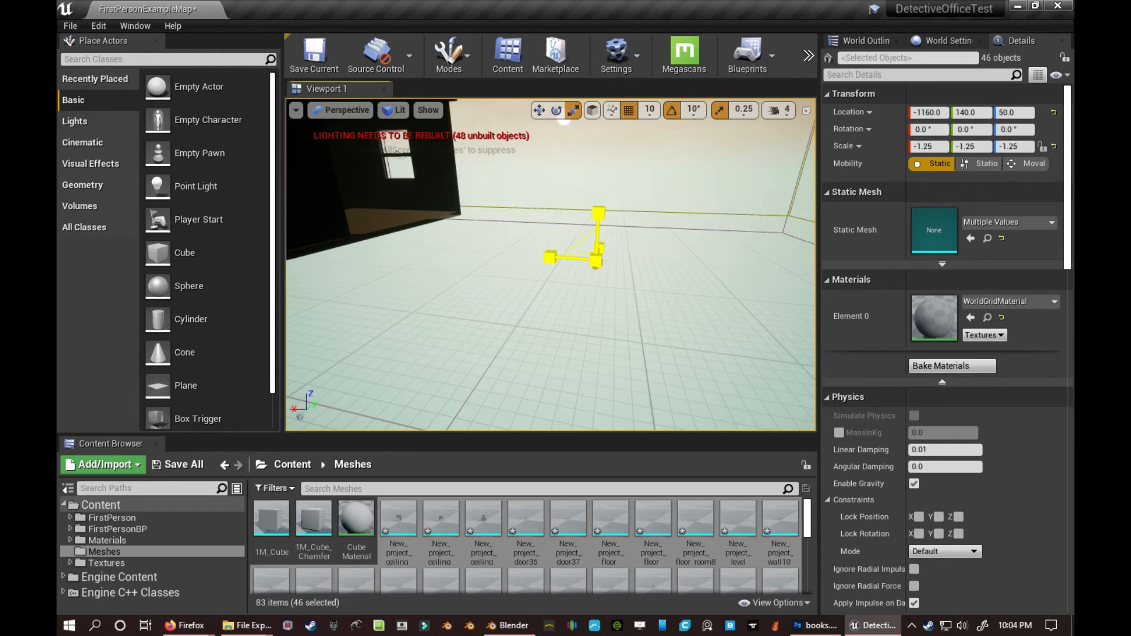
drag(596, 259, 662, 270)
right_drag(662, 270, 489, 247)
drag(608, 291, 619, 256)
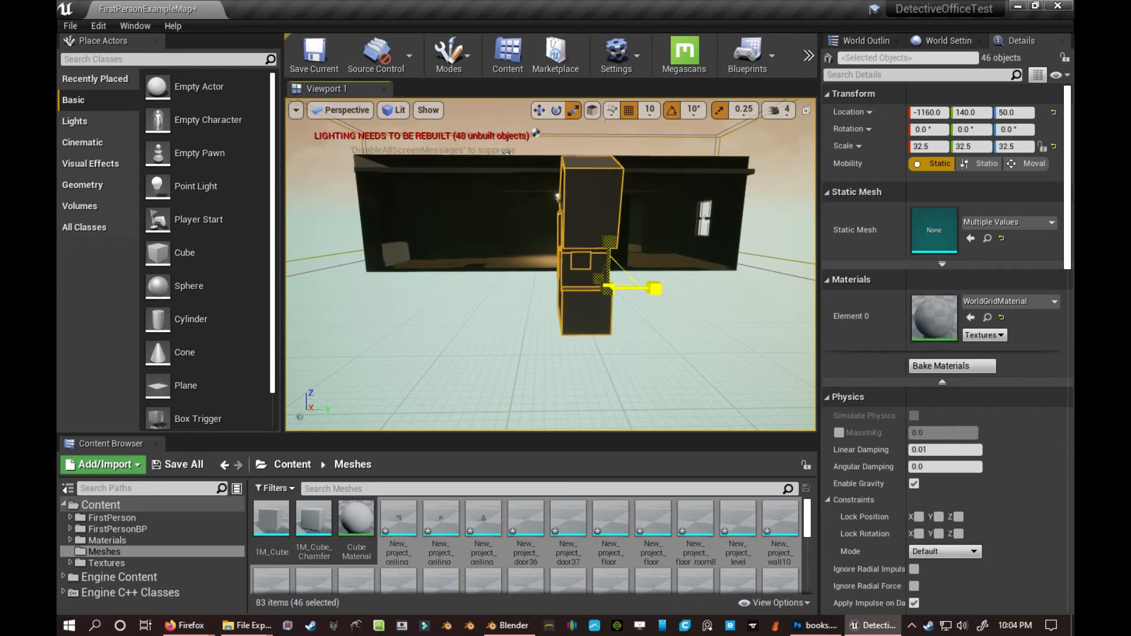
right_drag(620, 338, 548, 324)
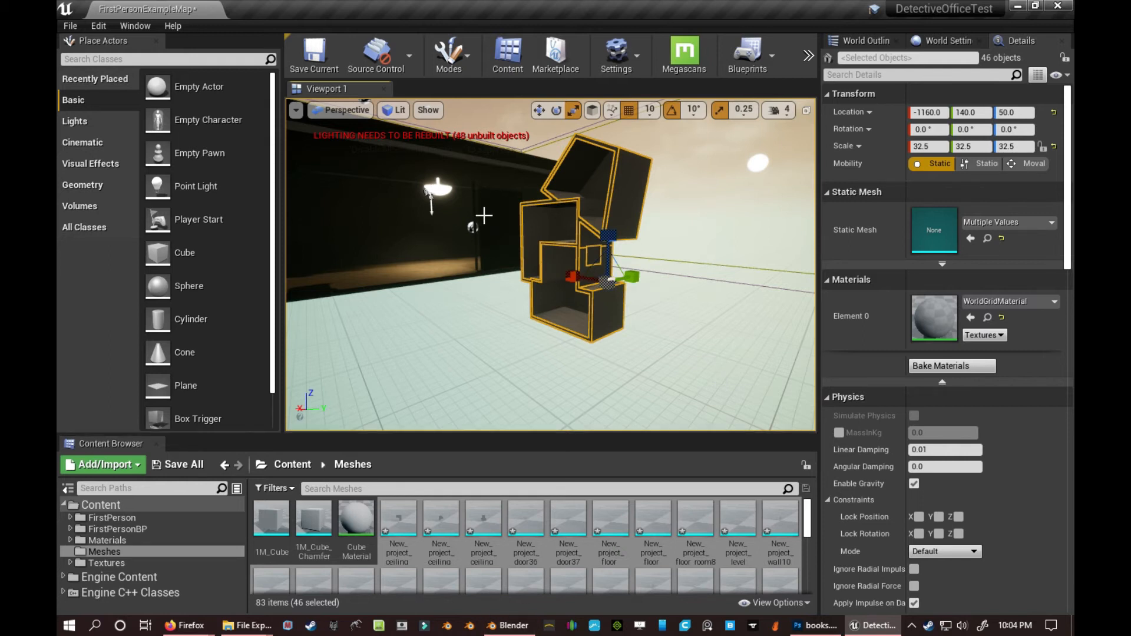
Switch back to Blender and select the New project floor plan model
click(511, 625)
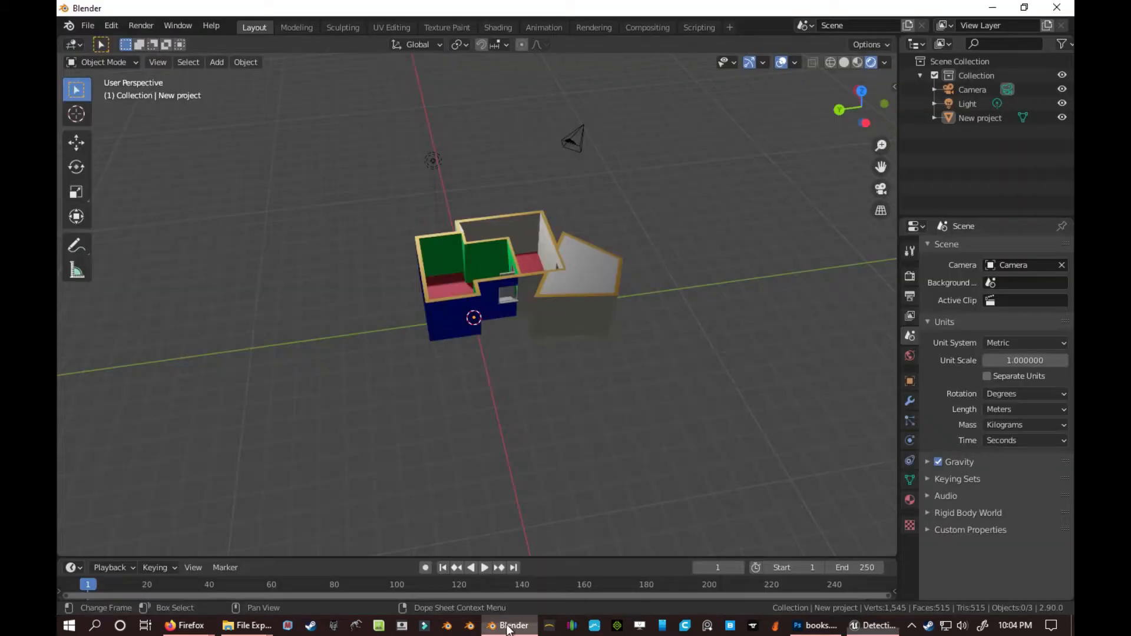
click(534, 278)
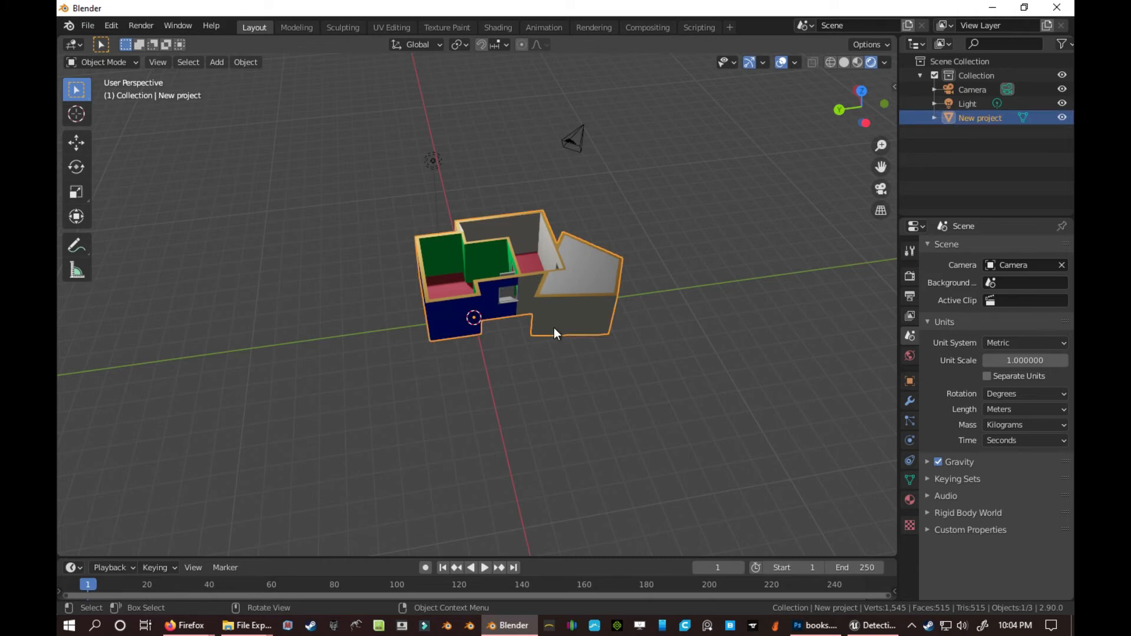
key(shift+grave)
key(w)
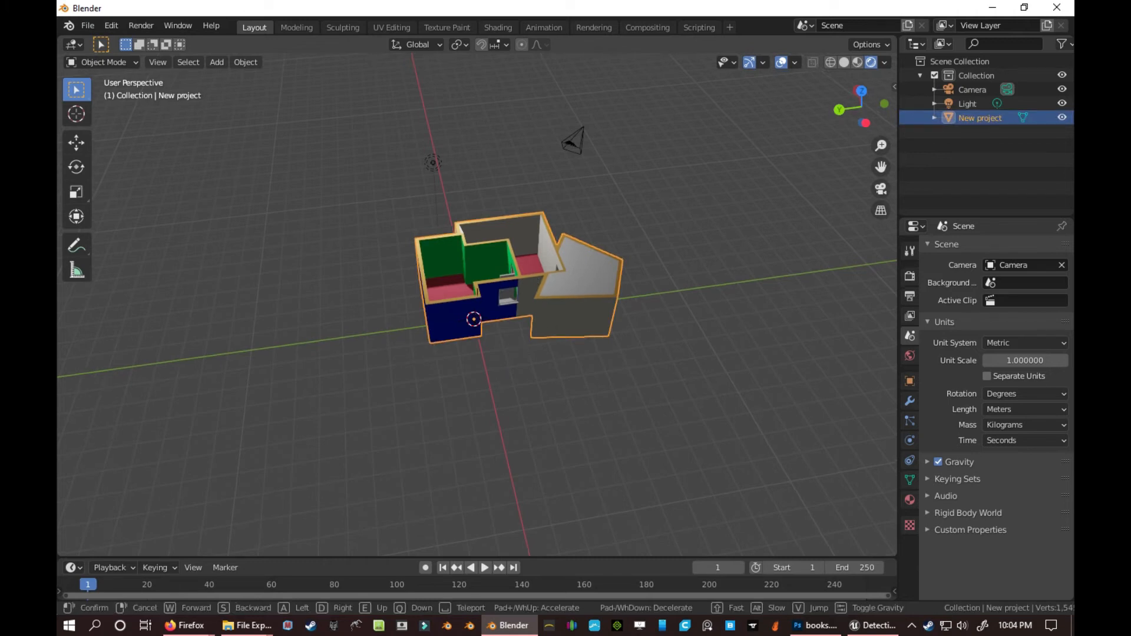
key(s)
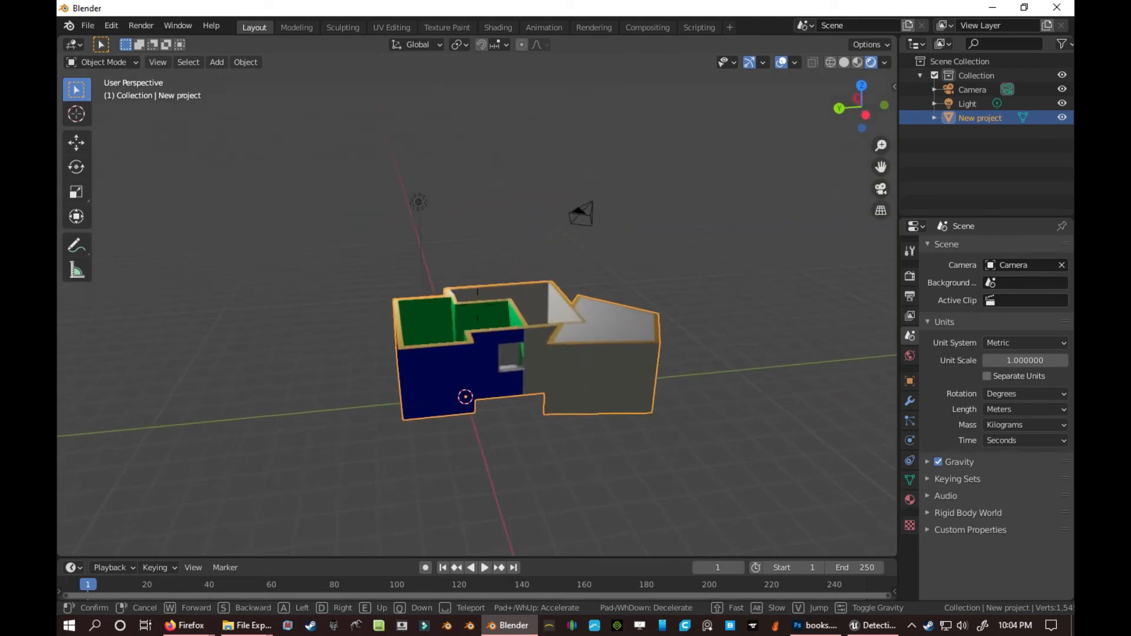
click(477, 305)
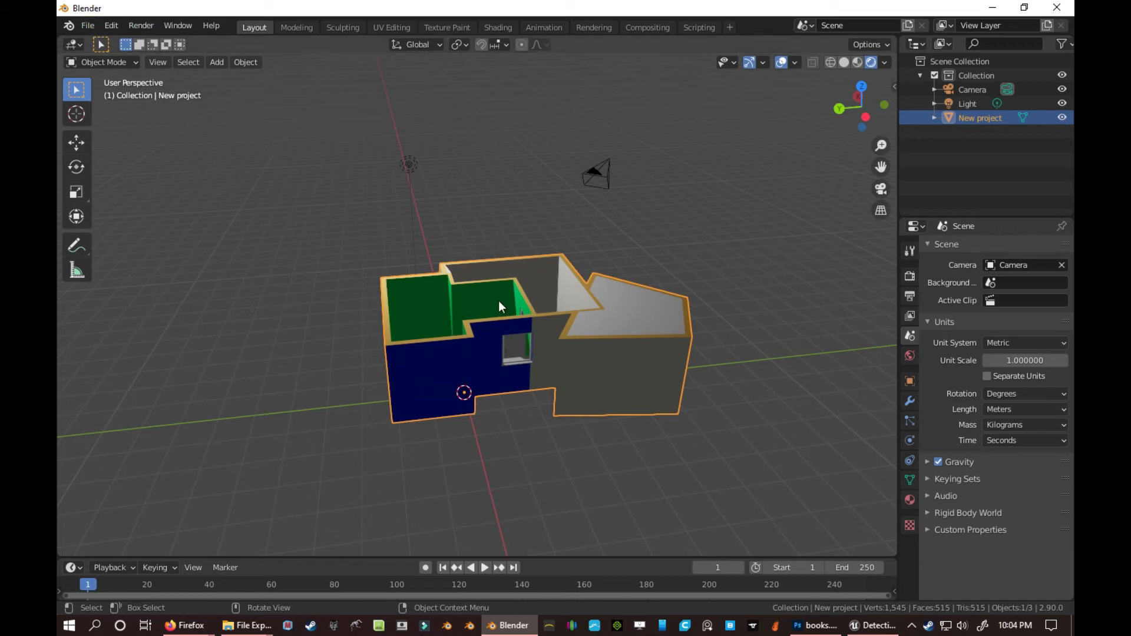
Export only the selected floor plan model as blender type.fbx into the floor planner phone app\New project folder
click(94, 24)
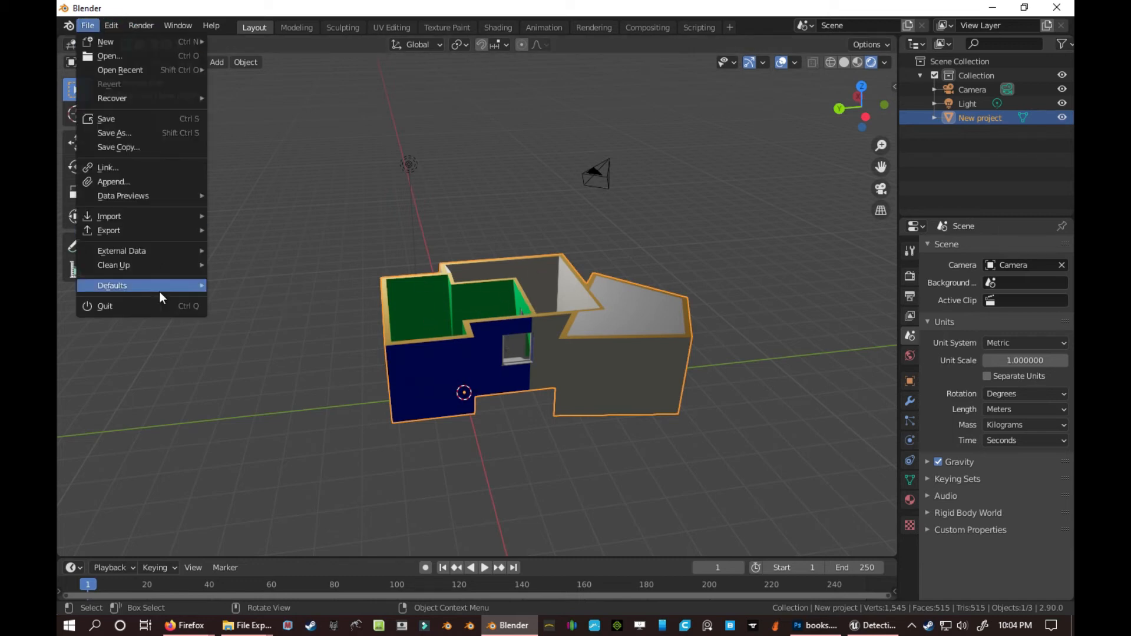
mouse_move(140, 226)
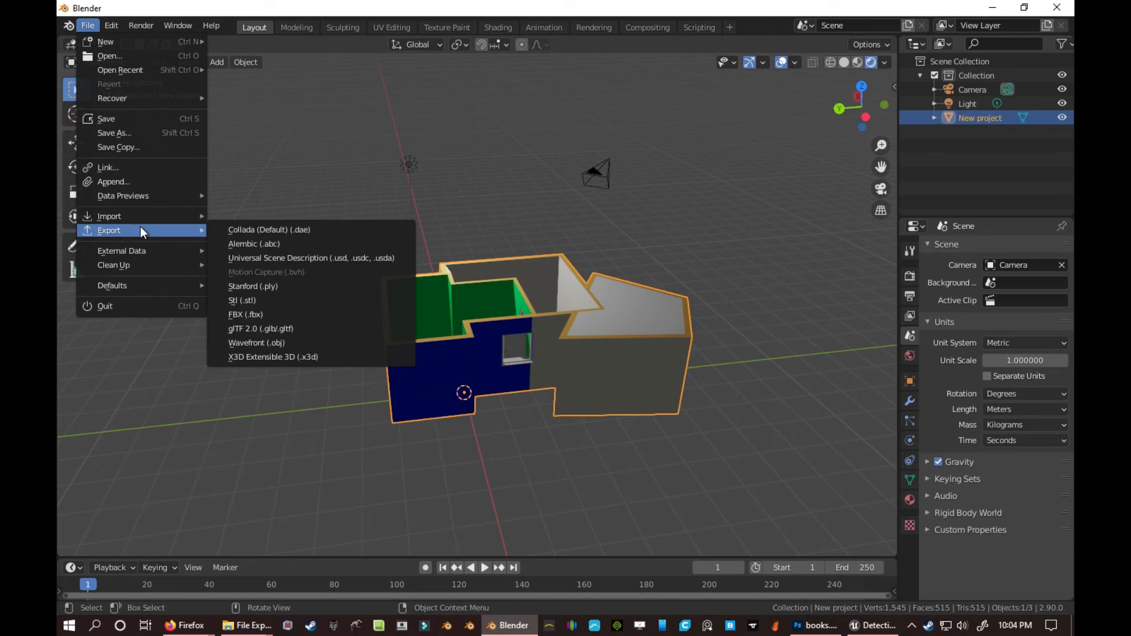
click(256, 315)
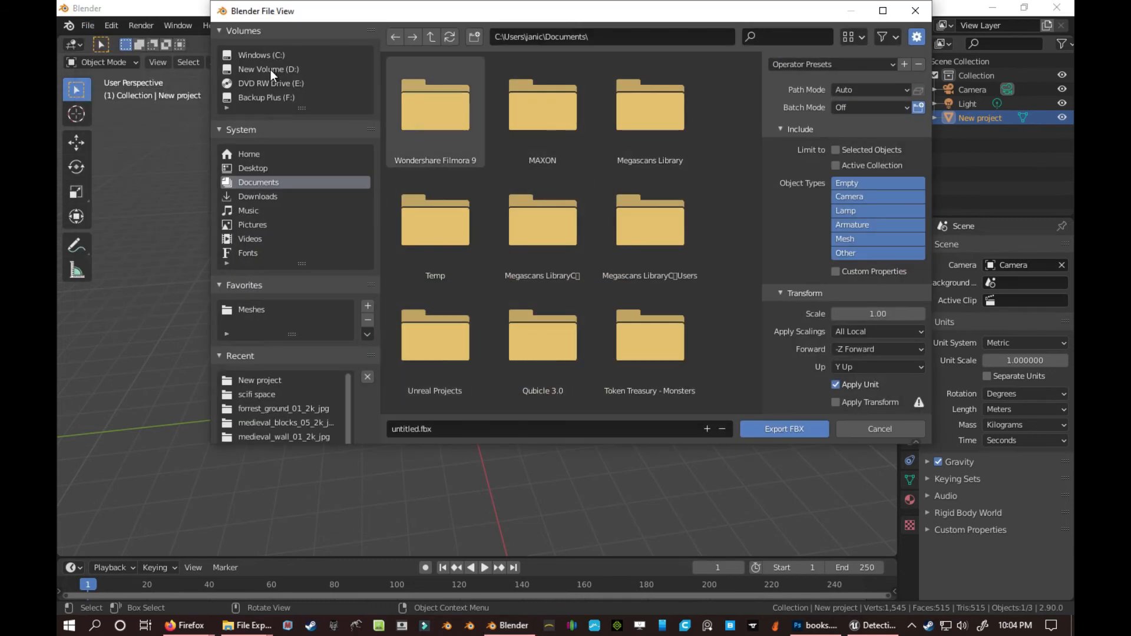
click(253, 168)
click(259, 380)
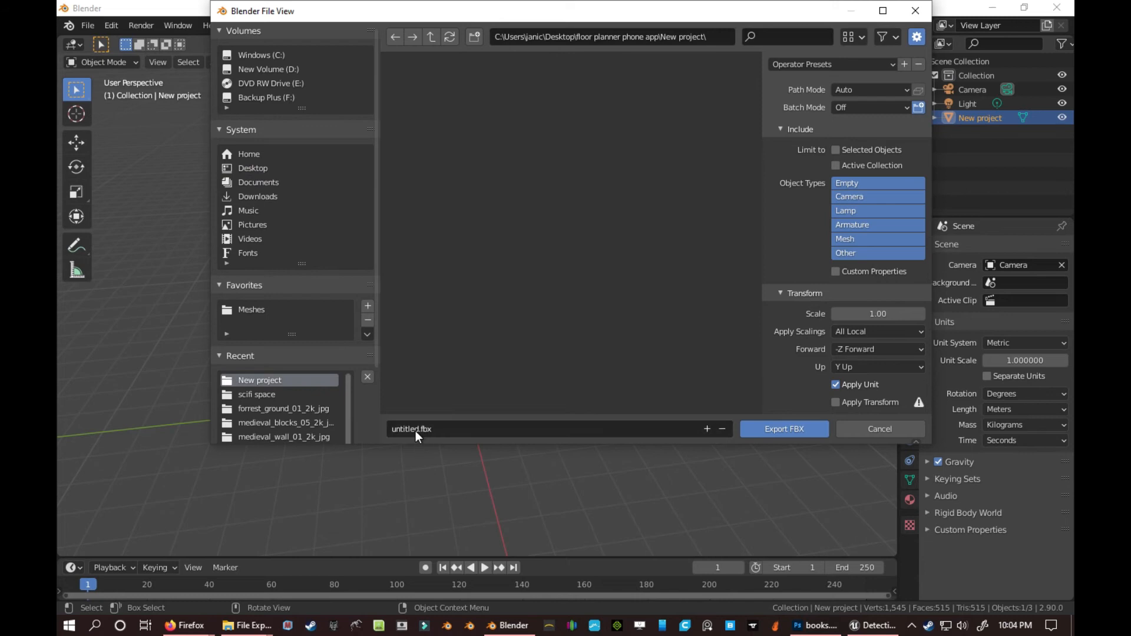
click(413, 429)
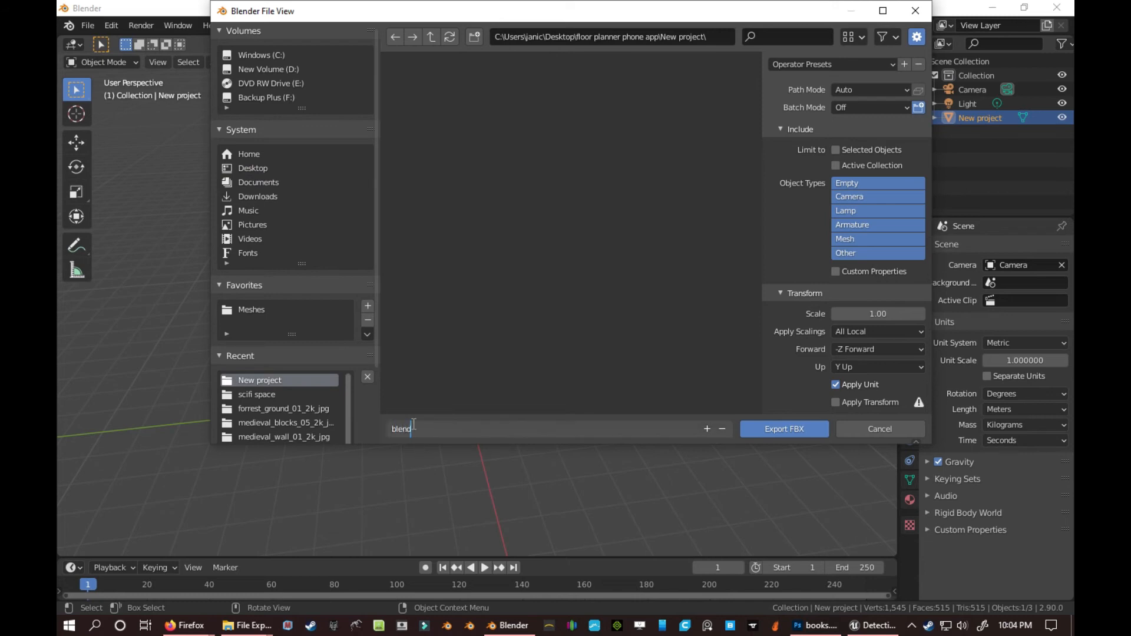
key(Return)
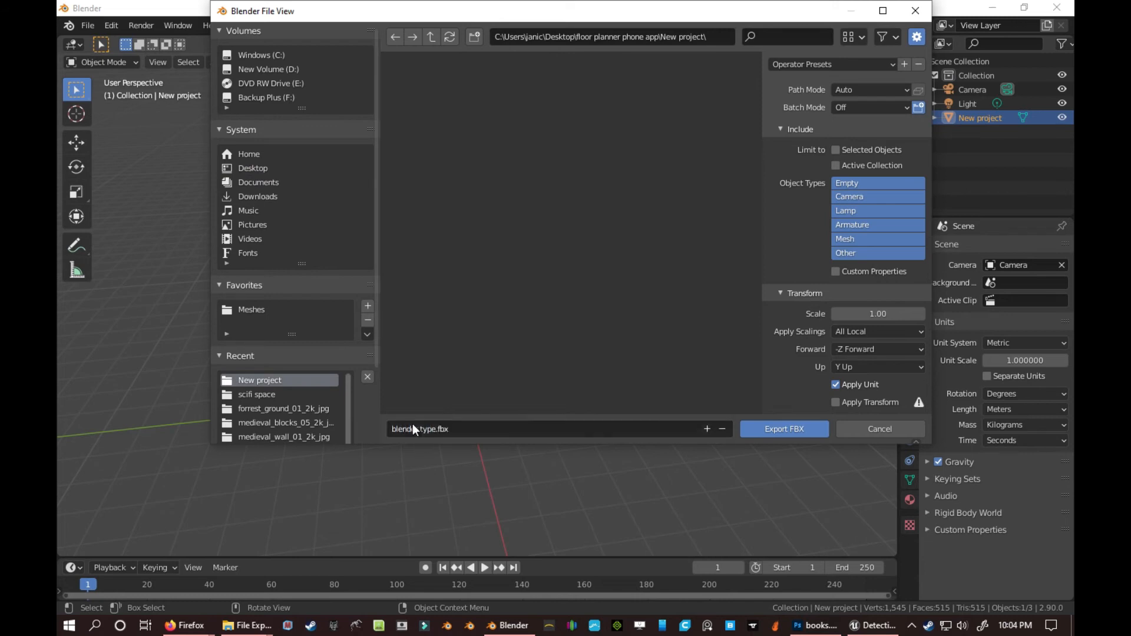
click(854, 151)
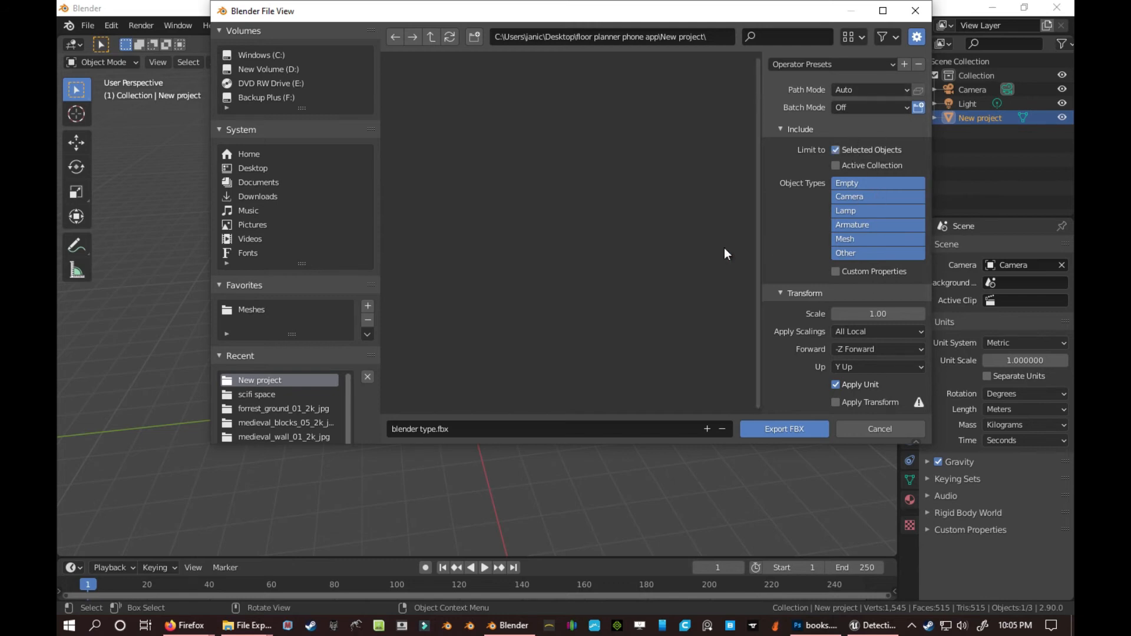
click(773, 430)
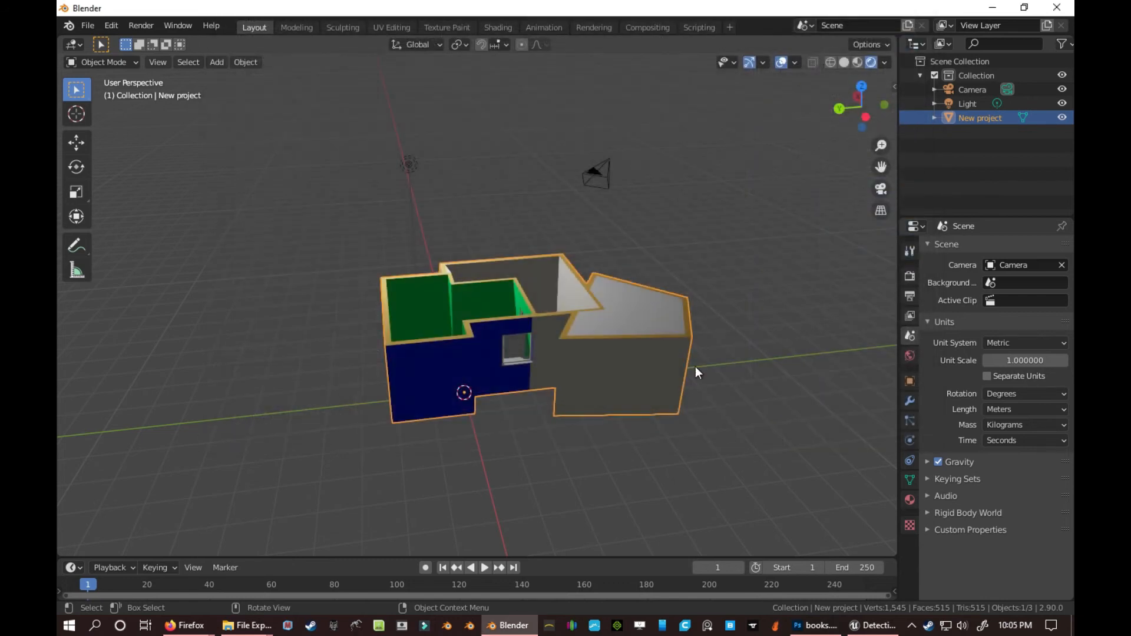
Switch to the DetectiveOfficeTest project in Unreal Engine and import blender type.fbx into the Meshes folder with the default FBX options
click(873, 628)
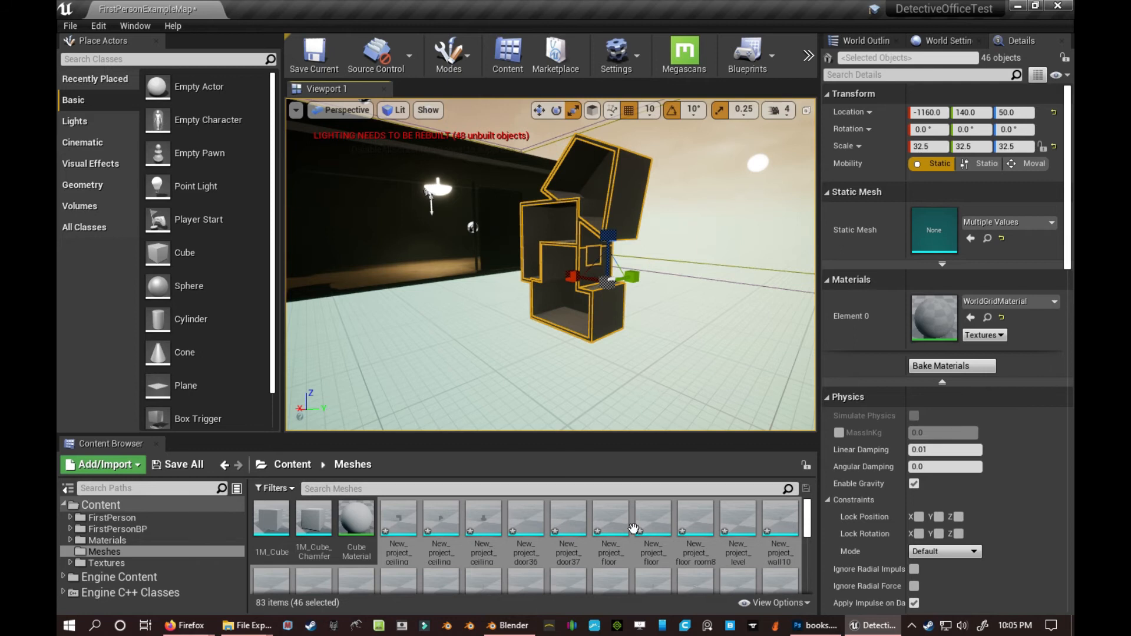
click(356, 528)
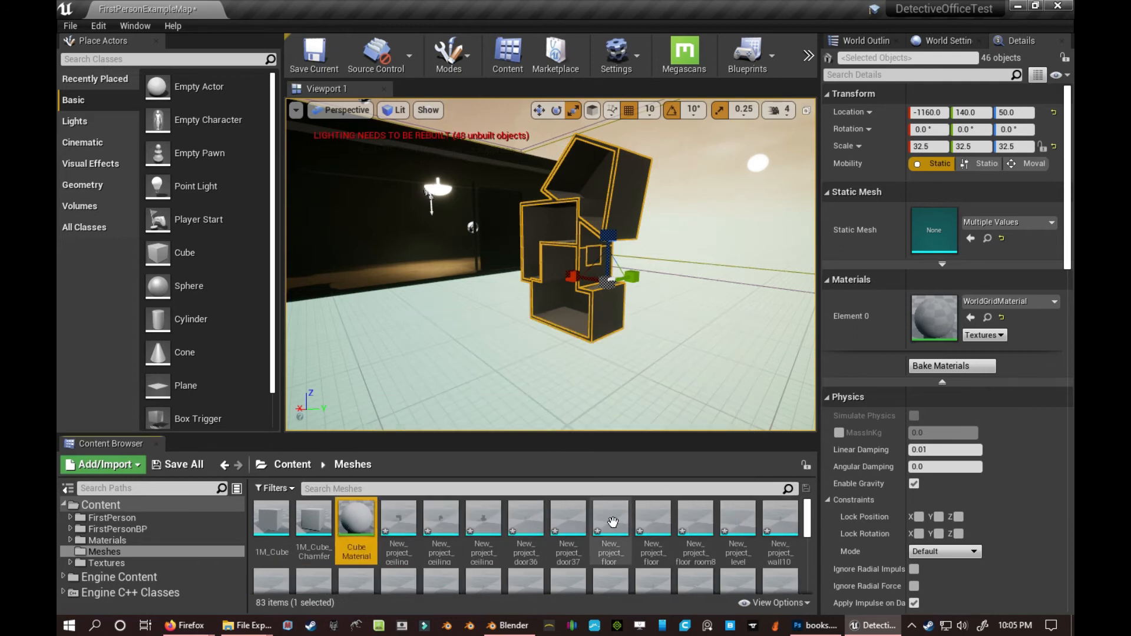
drag(1073, 236, 337, 343)
click(716, 449)
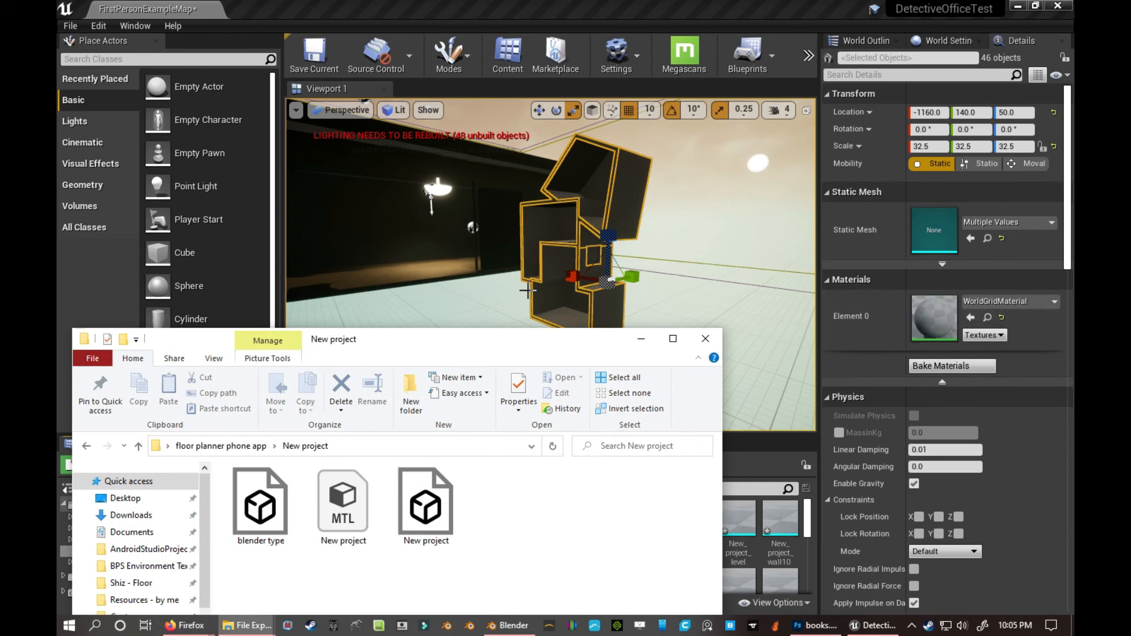
drag(503, 350, 928, 198)
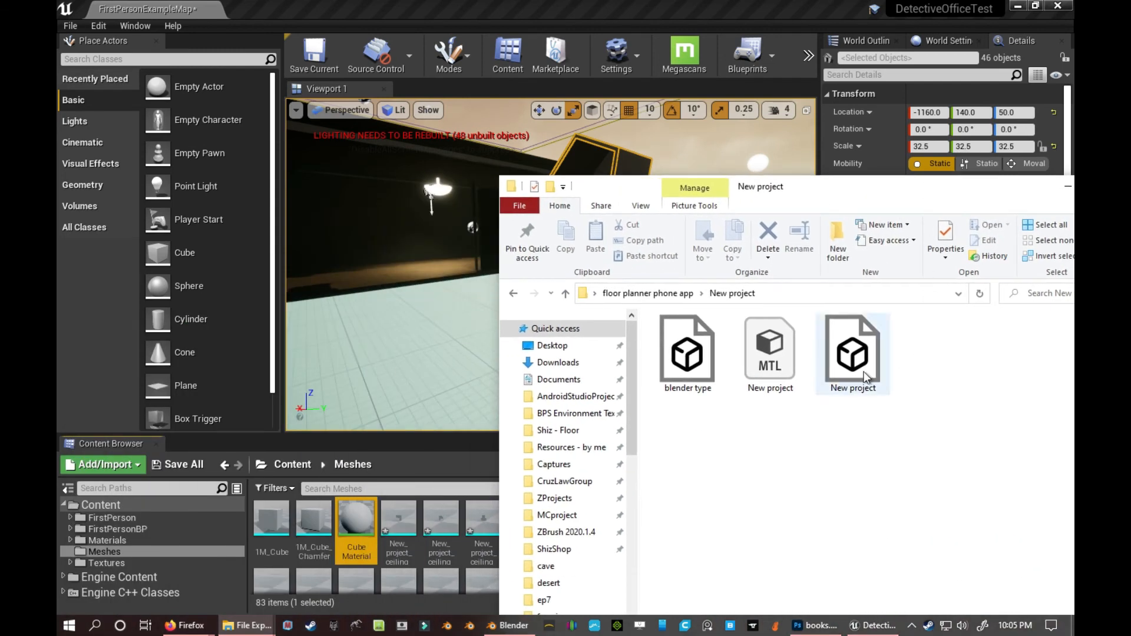
click(701, 360)
drag(692, 354, 399, 536)
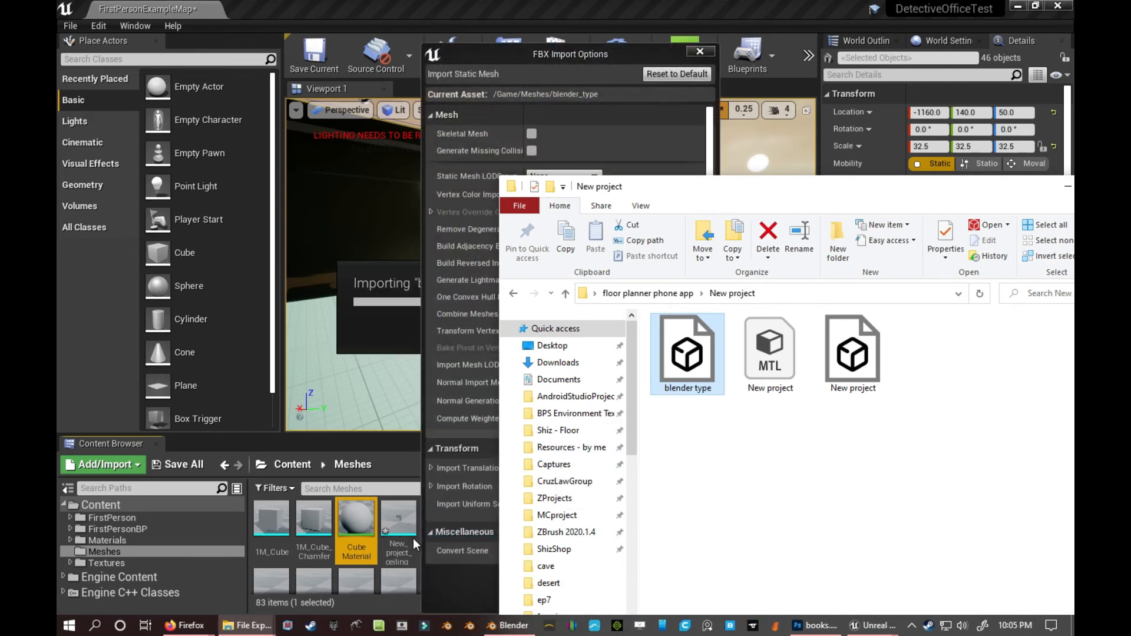
click(531, 54)
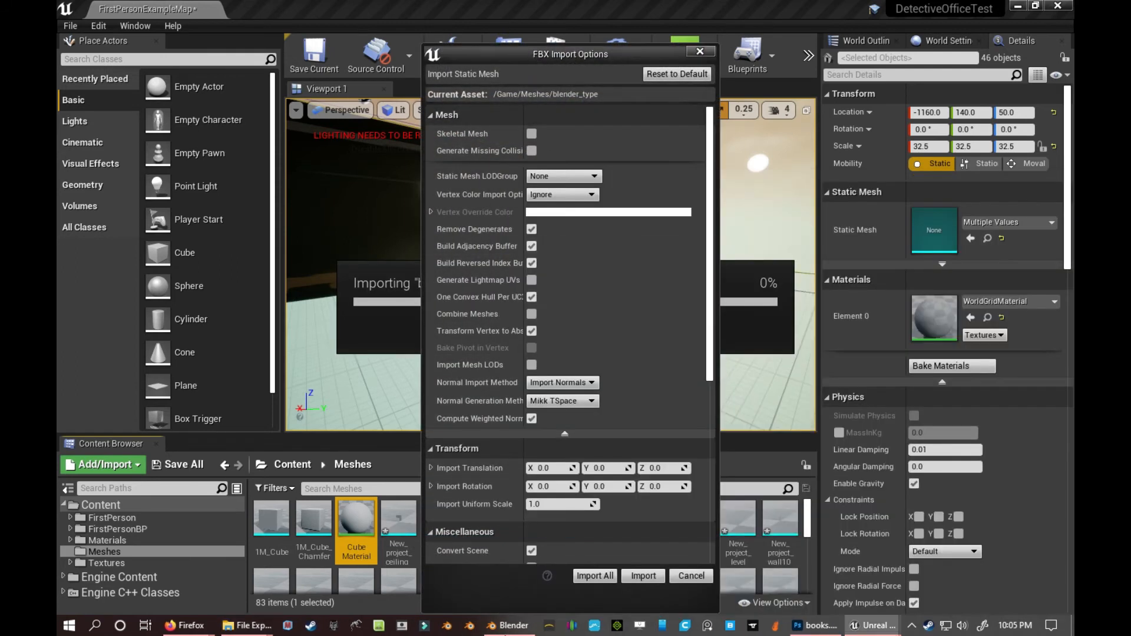
click(595, 576)
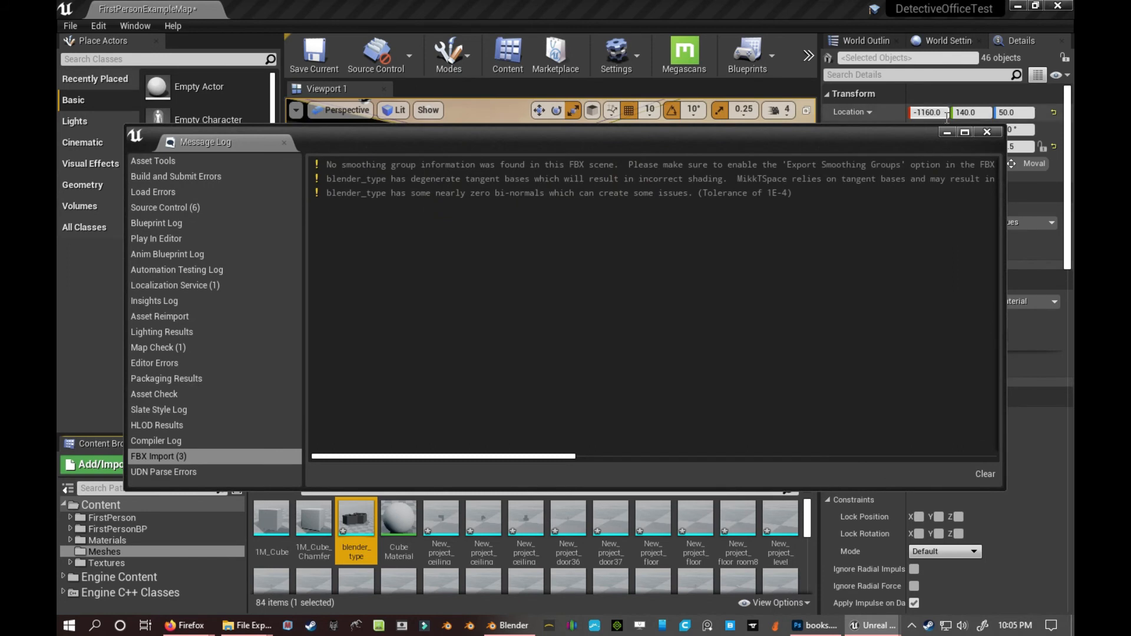
click(987, 132)
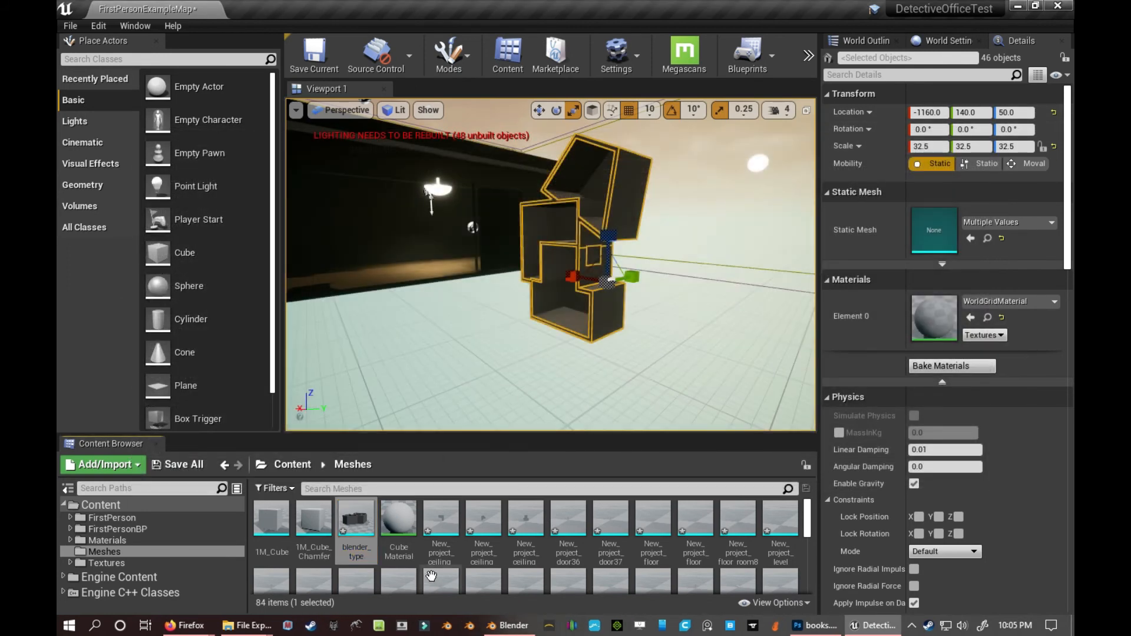
Place the blender_type mesh in the level, set its location to 0, 0, 0 and move it to about X -1160
mouse_move(368, 540)
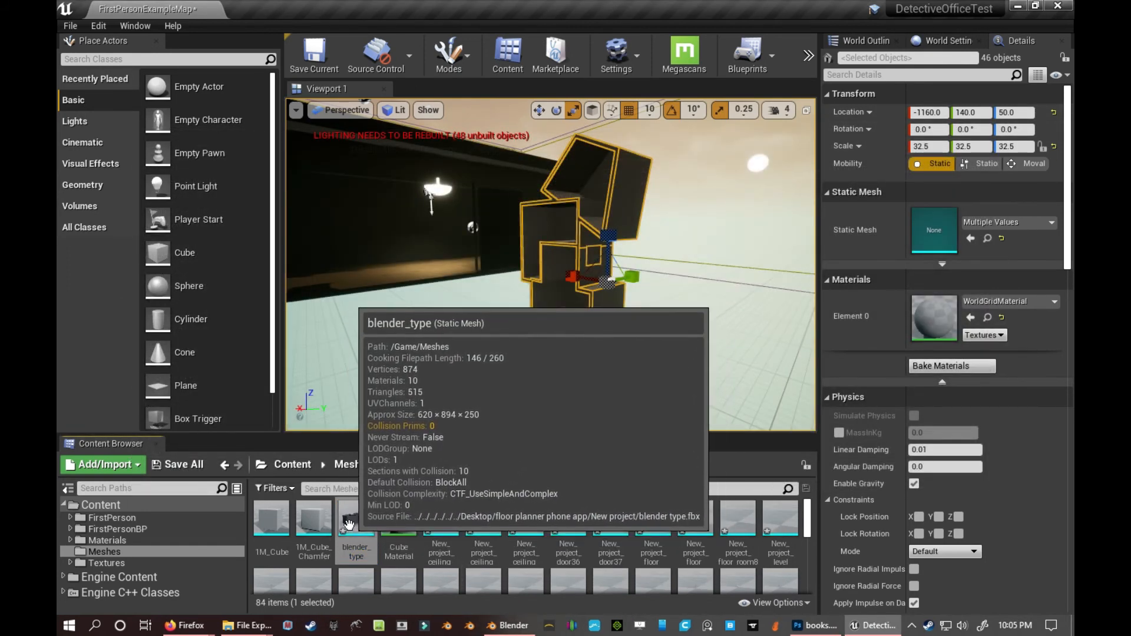
drag(367, 541, 441, 356)
right_drag(558, 356, 540, 323)
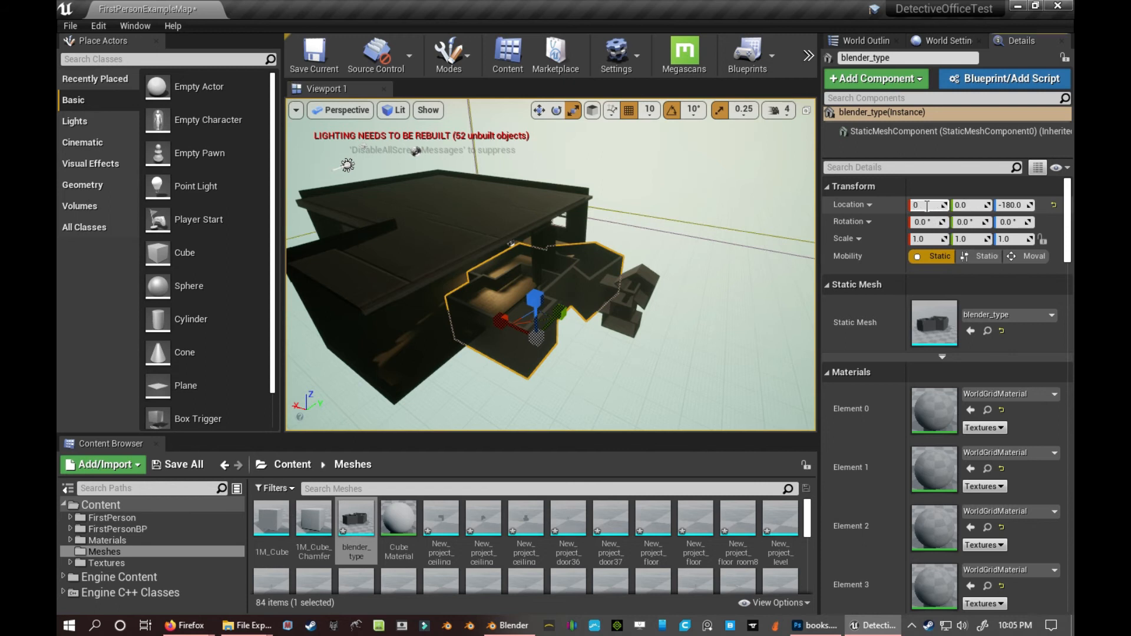
key(Return)
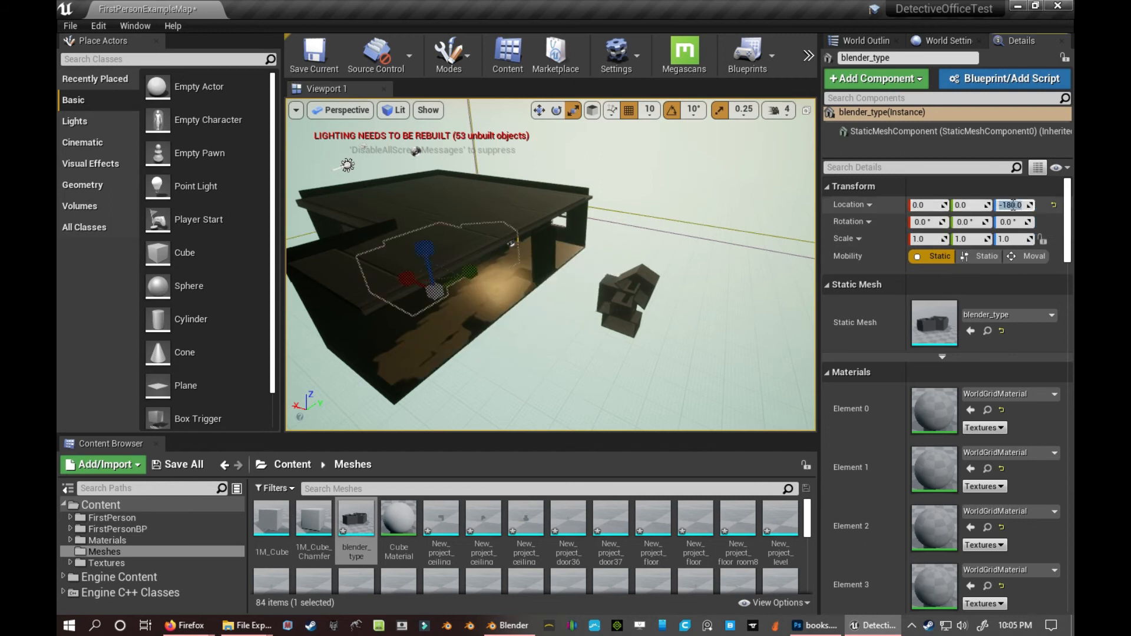
text(0)
key(Return)
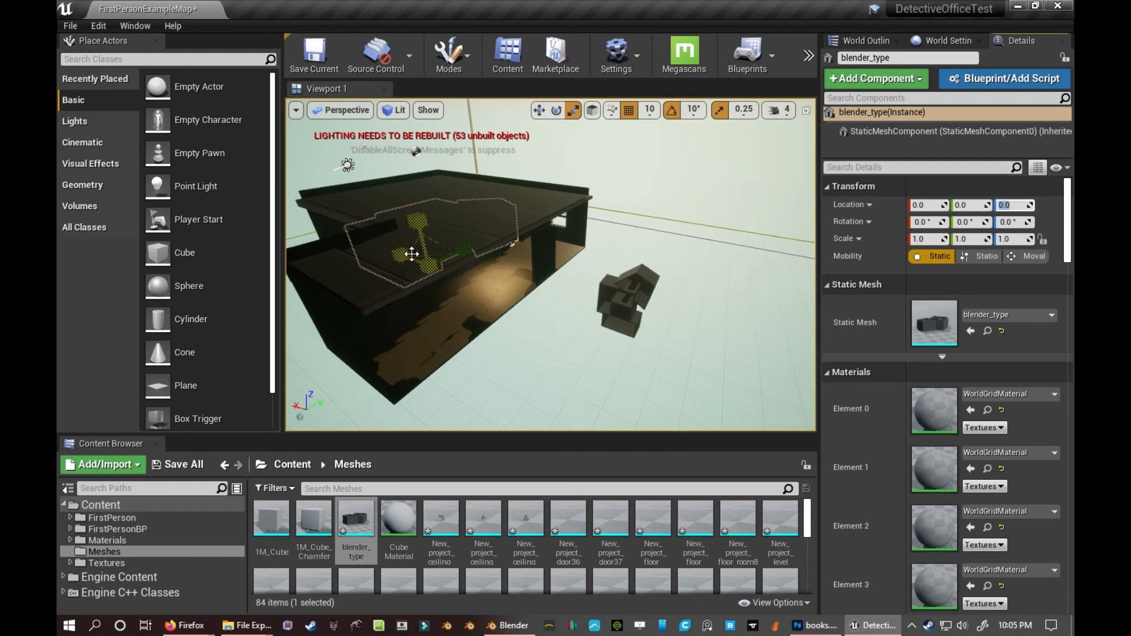
right_drag(424, 276, 443, 267)
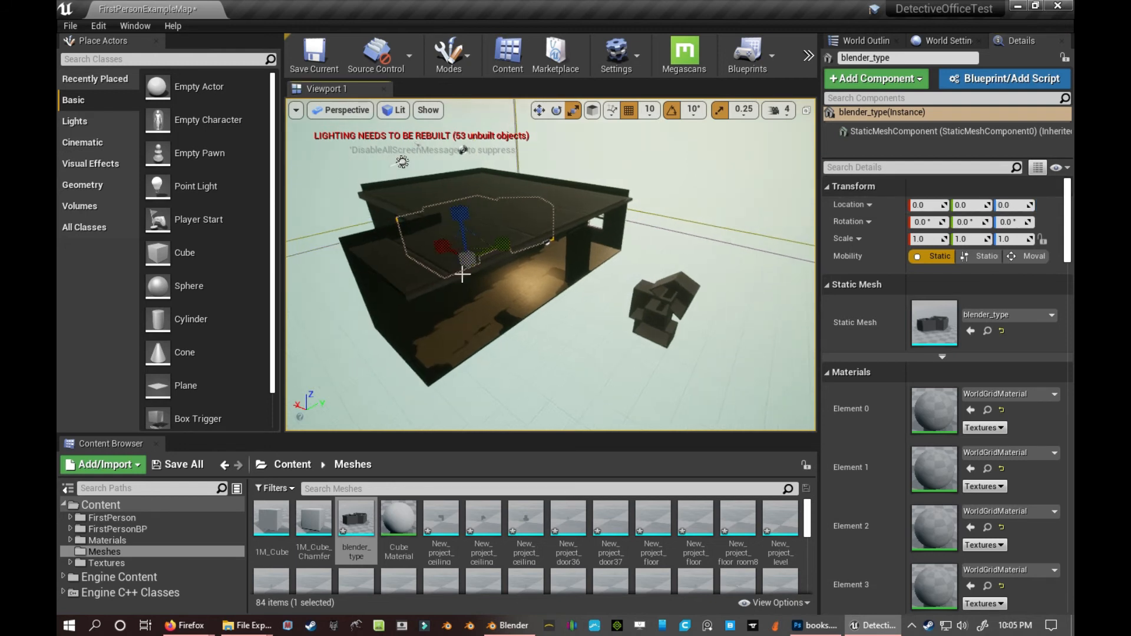
drag(441, 244, 615, 331)
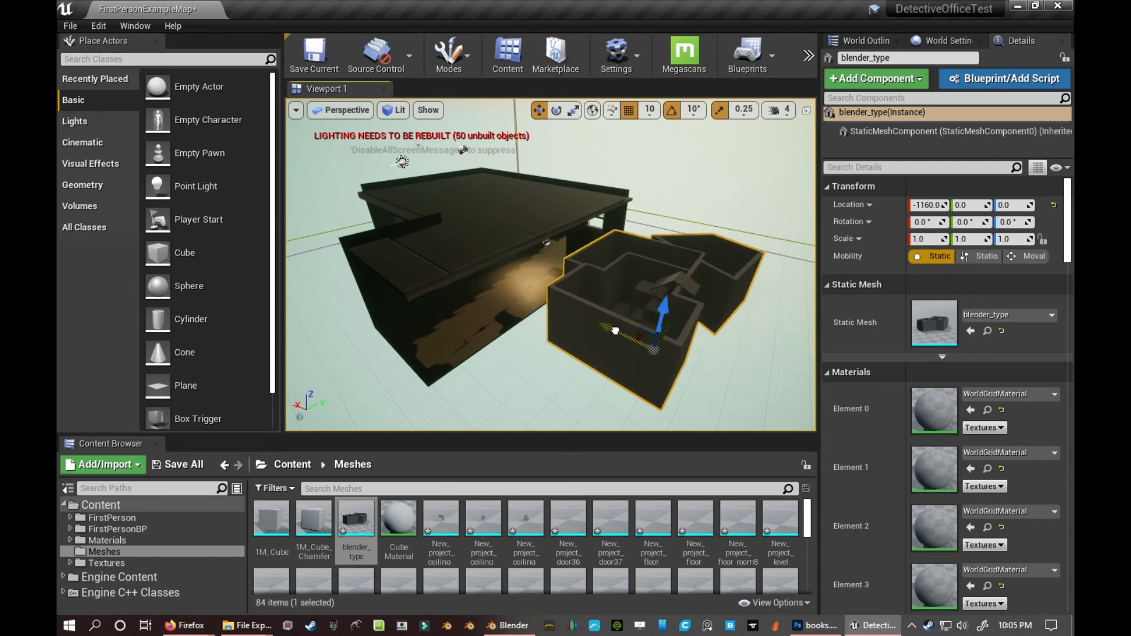
Try moving the separate New_project_wall31_exterior piece to about X -1590 and undo the move
click(655, 286)
right_drag(729, 362, 578, 331)
click(549, 331)
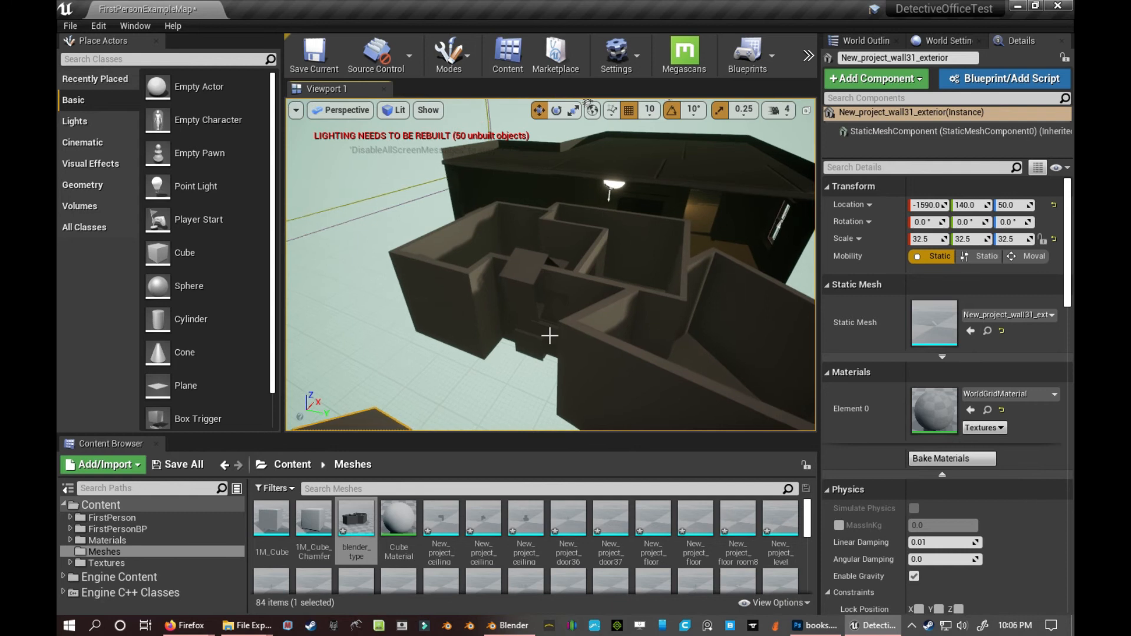
click(520, 277)
right_drag(474, 326, 492, 354)
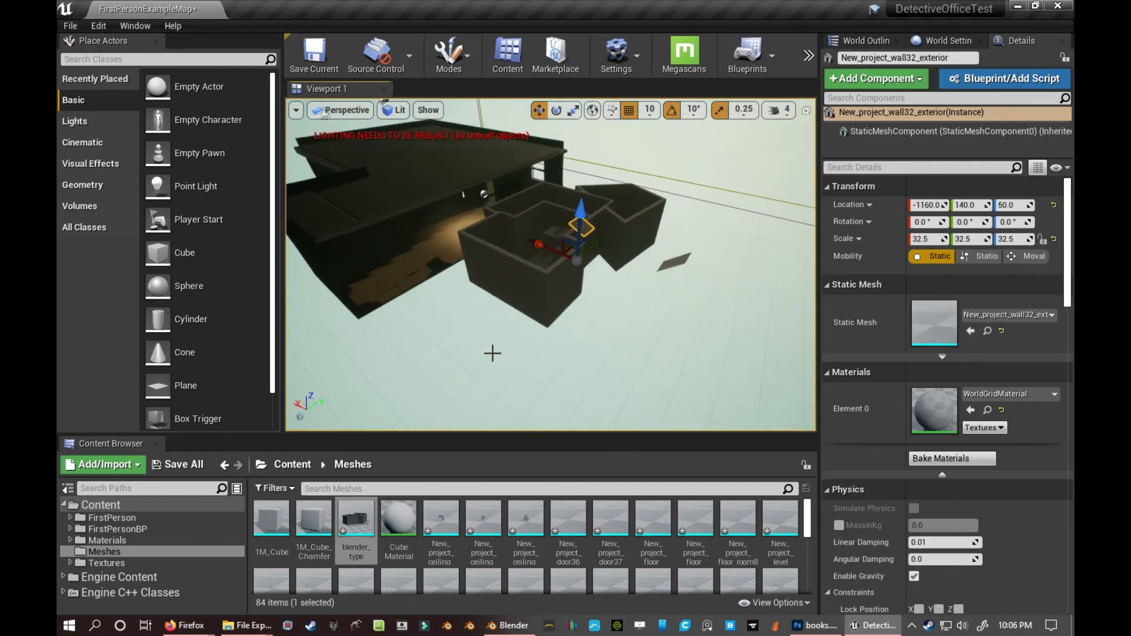
key(ctrl+z)
key(ctrl+z)
key(ctrl+z)
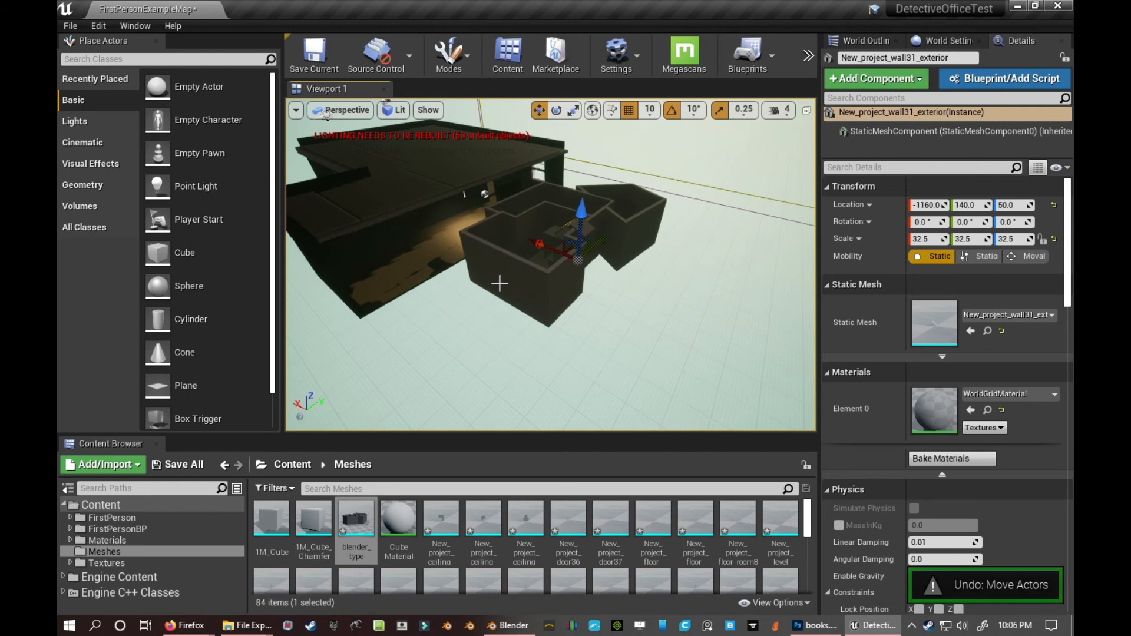
Move the blender_type mesh along Y to about -820, clear of the small New project pieces
drag(586, 260, 421, 375)
right_drag(608, 292, 671, 258)
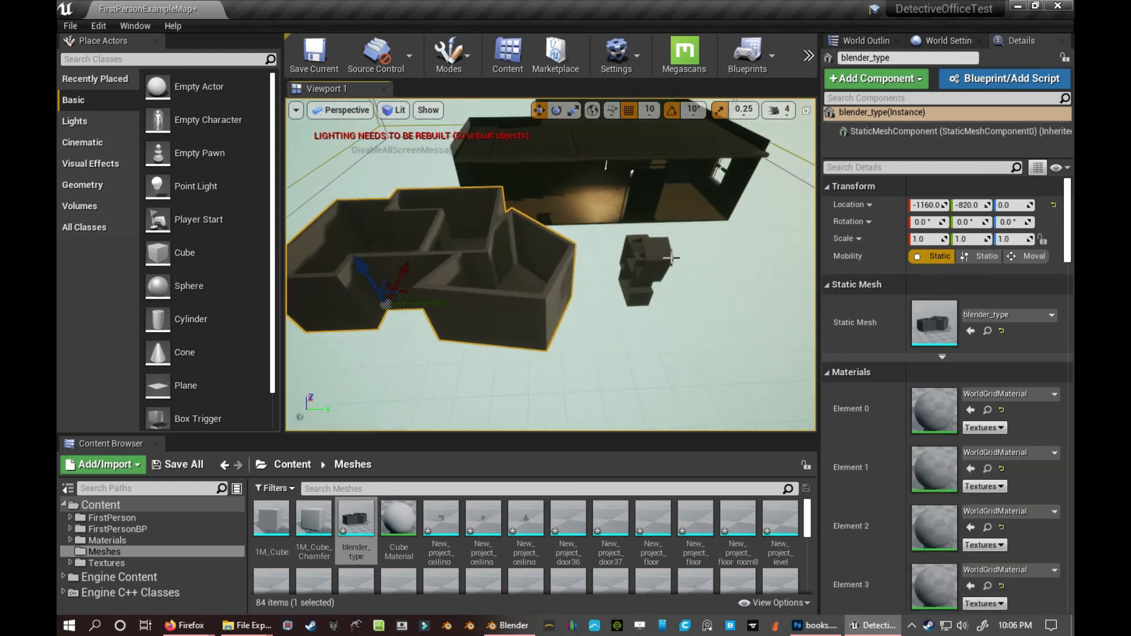
Try moving the New_project_wall33_exterior piece of the small model and undo the move
scroll(645, 256, up, 6)
click(641, 215)
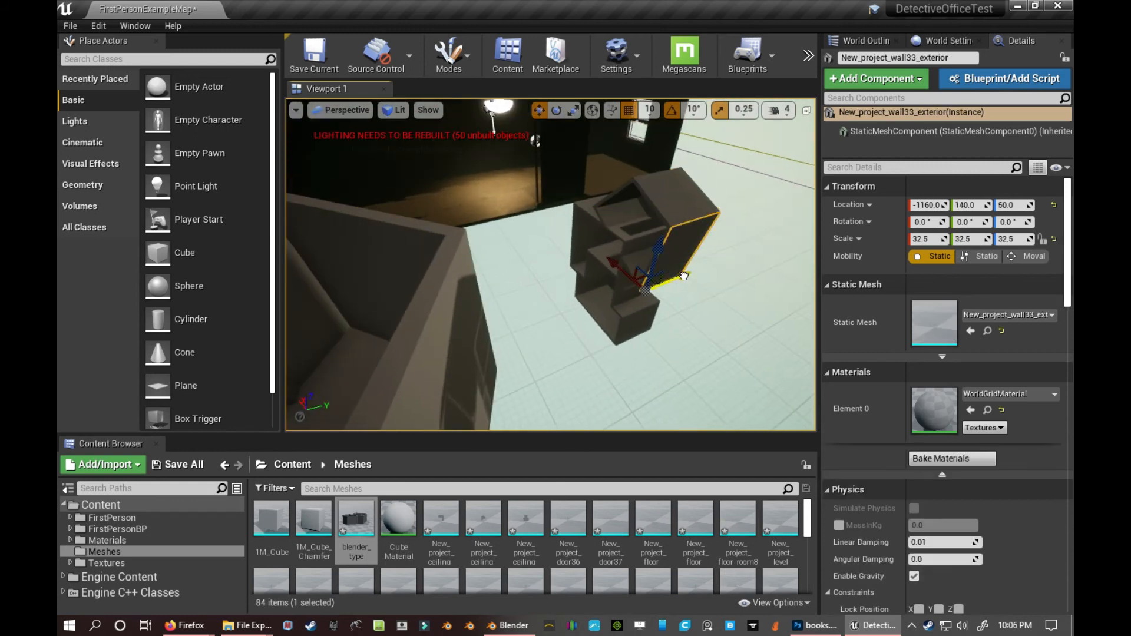
key(ctrl+z)
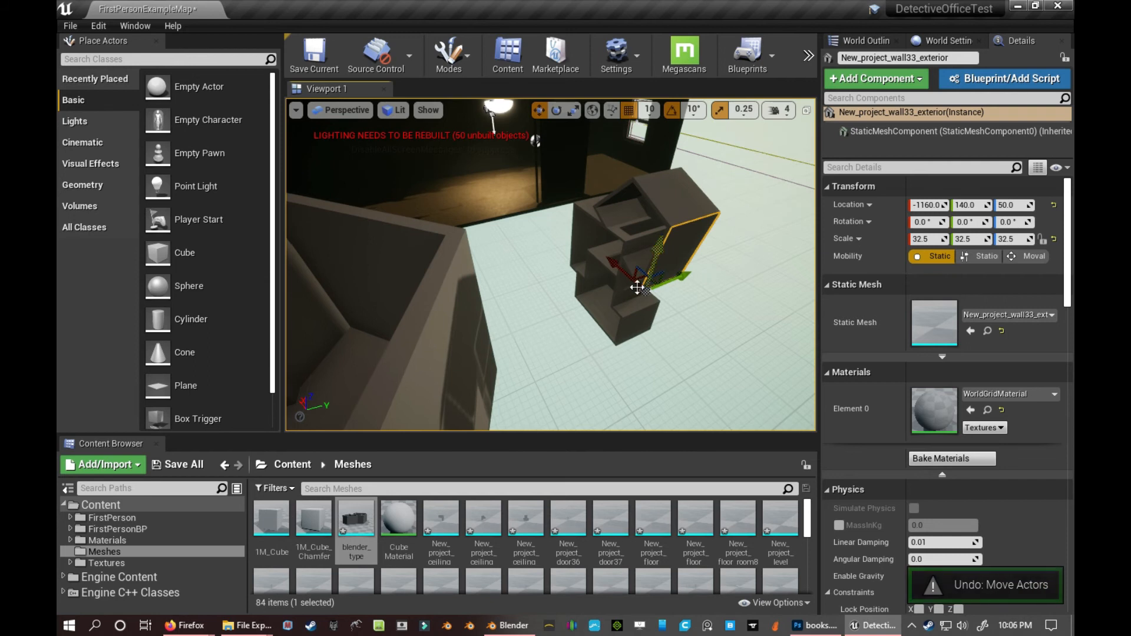
Compare the size of the blender_type model with the small New project model and the office building from above
right_drag(679, 273, 626, 324)
click(594, 280)
right_drag(594, 281, 589, 335)
right_drag(582, 206, 564, 202)
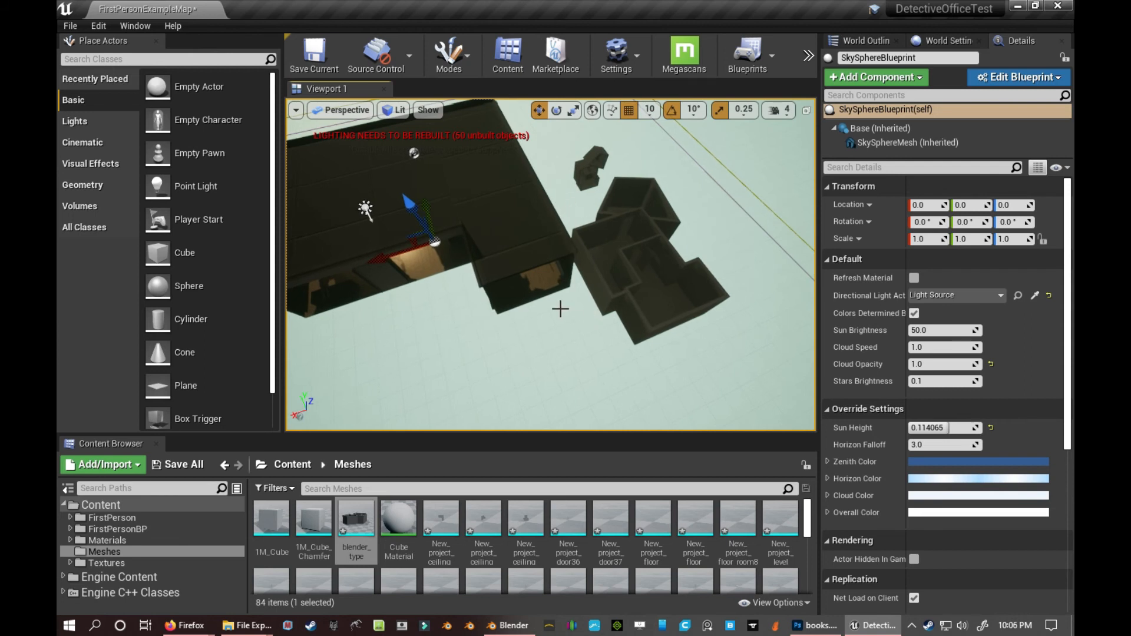
click(613, 257)
right_drag(676, 255, 624, 255)
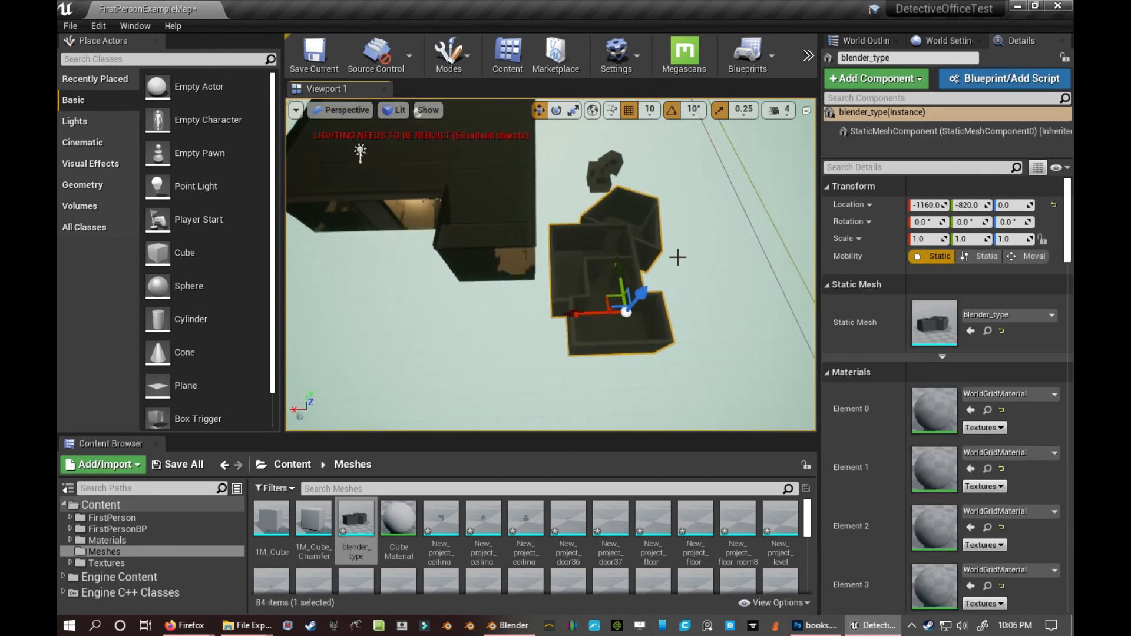
click(677, 255)
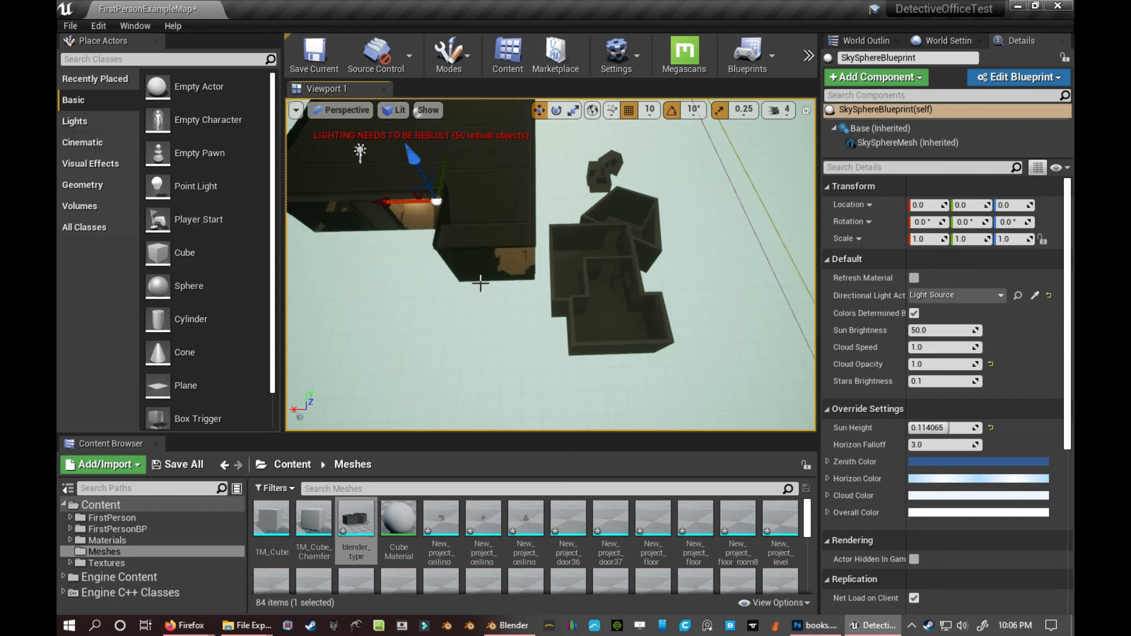
Duplicate the SM_Floors wooden floor and slide the copy beneath the blender_type walls, at about X -1270
click(502, 260)
right_drag(596, 299, 594, 295)
drag(435, 174, 484, 222)
key(ctrl+z)
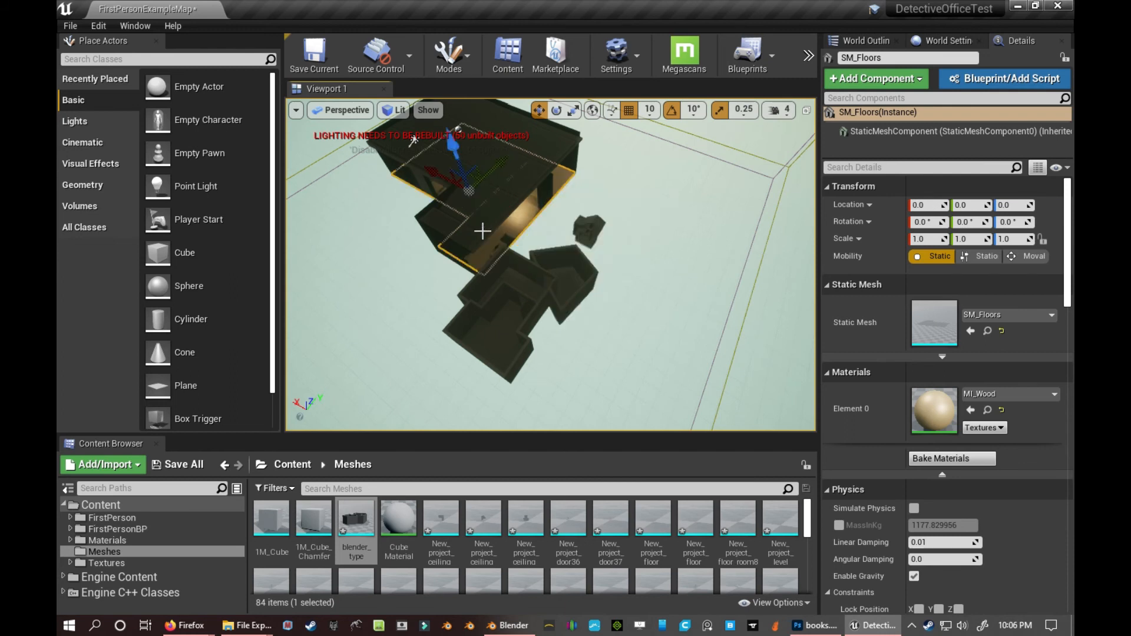
drag(442, 168, 509, 304)
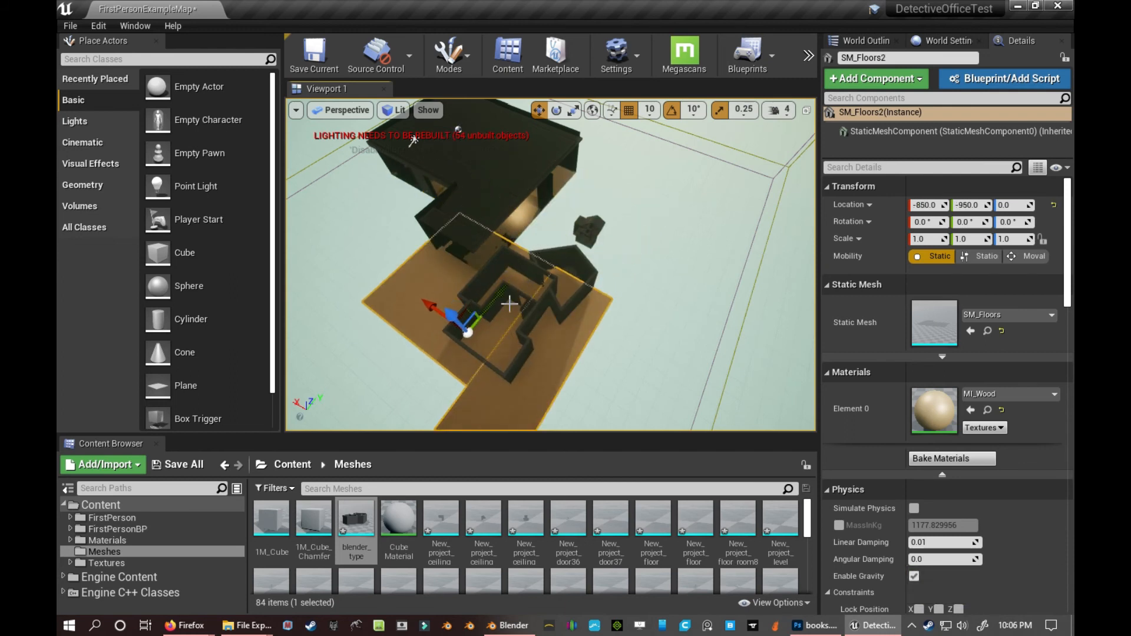
drag(423, 311, 472, 339)
right_drag(602, 323, 659, 276)
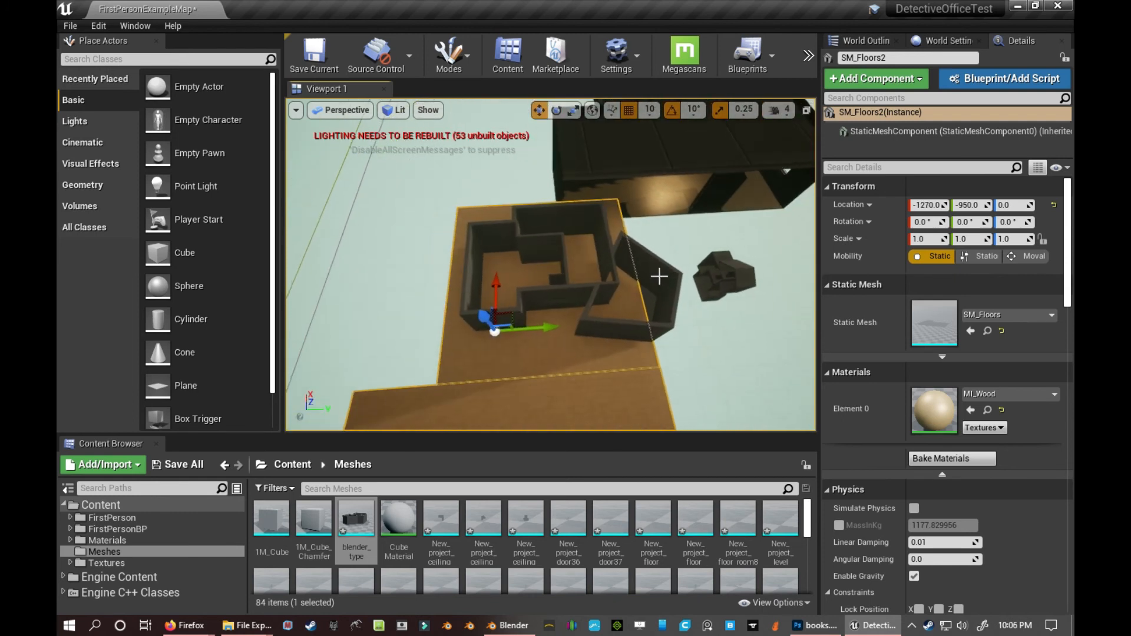
drag(552, 327, 578, 329)
Go inside the office building and select its SM_Office_Wall_B mesh
right_drag(722, 255, 753, 213)
key(w)
key(w)
click(710, 248)
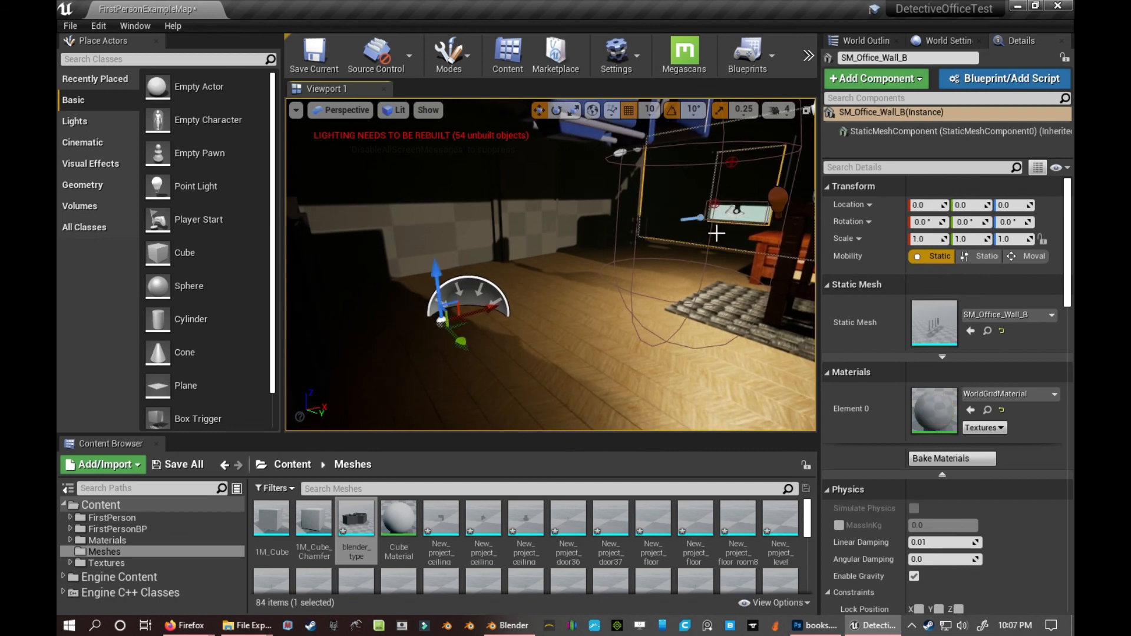
Look over the office interior around the first-person character and bring up the World Settings
click(689, 311)
right_drag(690, 312, 646, 291)
key(d)
click(565, 256)
right_drag(564, 255, 623, 270)
key(s)
key(w)
click(932, 38)
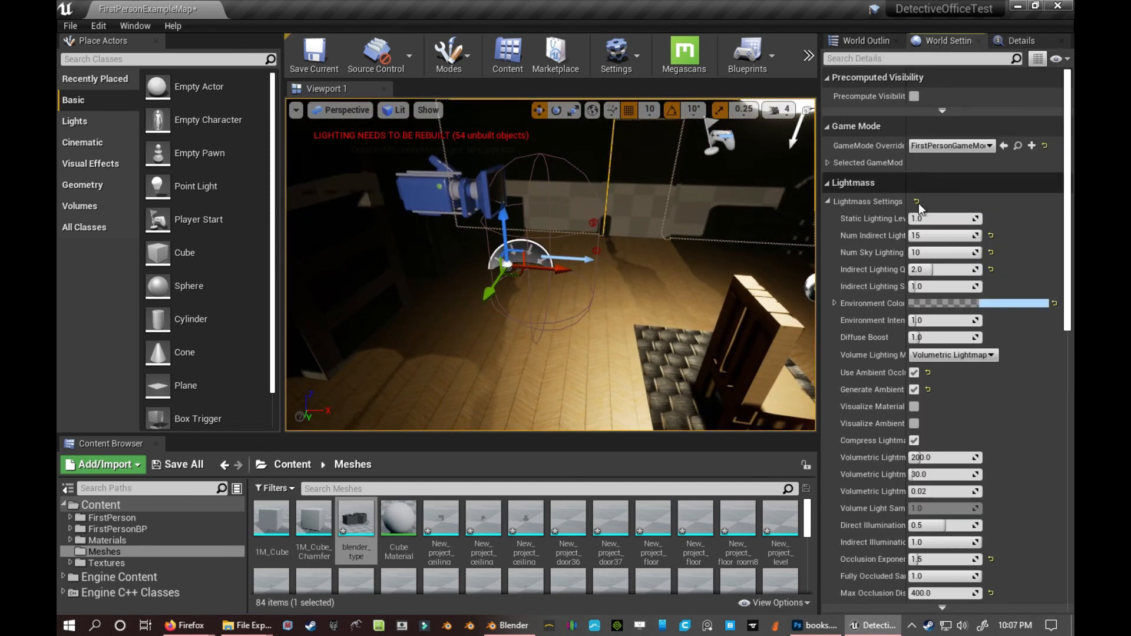
Move the FirstPersonCharacter out of the office building and into a room of the blender_type floor plan
click(513, 272)
right_drag(446, 188, 669, 252)
key(s)
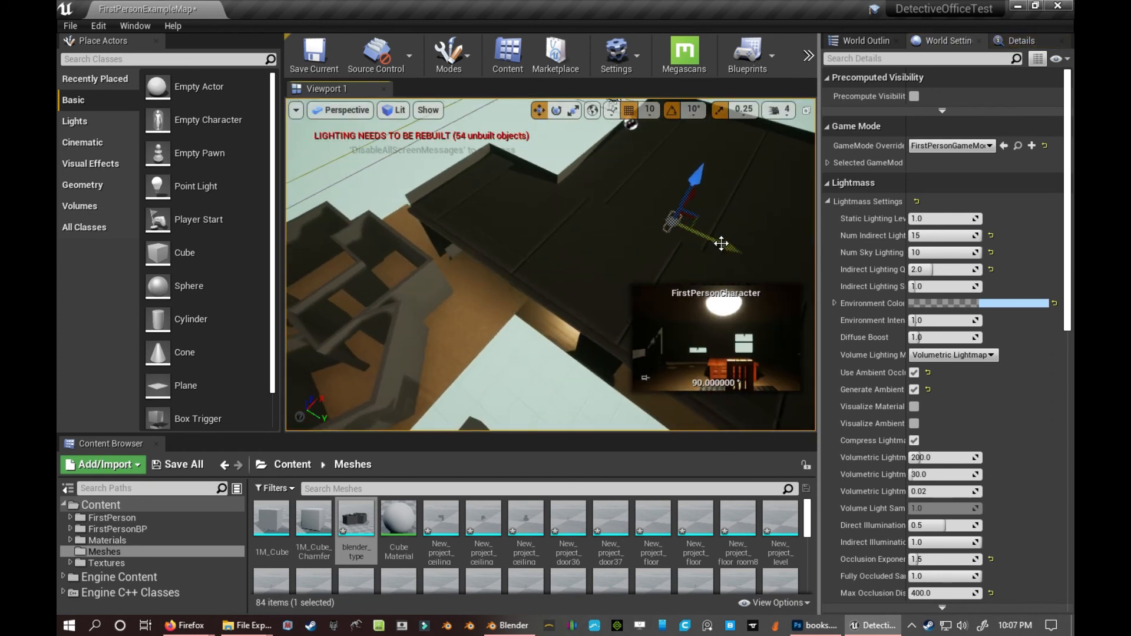
drag(721, 243, 549, 205)
drag(575, 140, 339, 315)
right_drag(379, 124, 295, 100)
key(s)
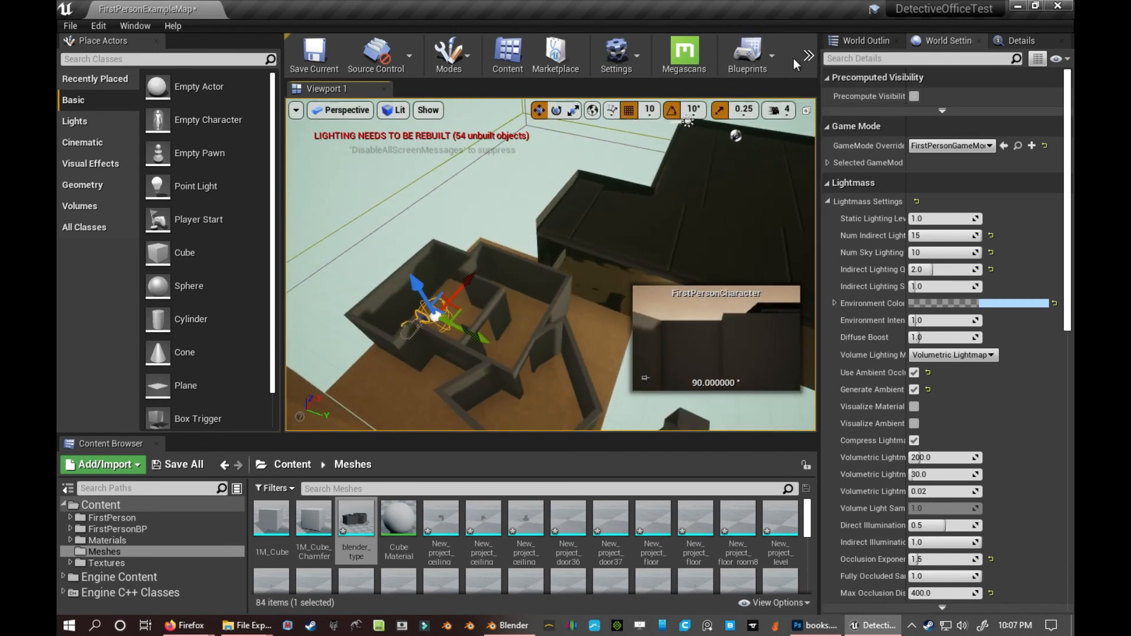
Play the level and walk through the blender_type rooms and doorways, then out towards the office building, to judge the scale
click(808, 56)
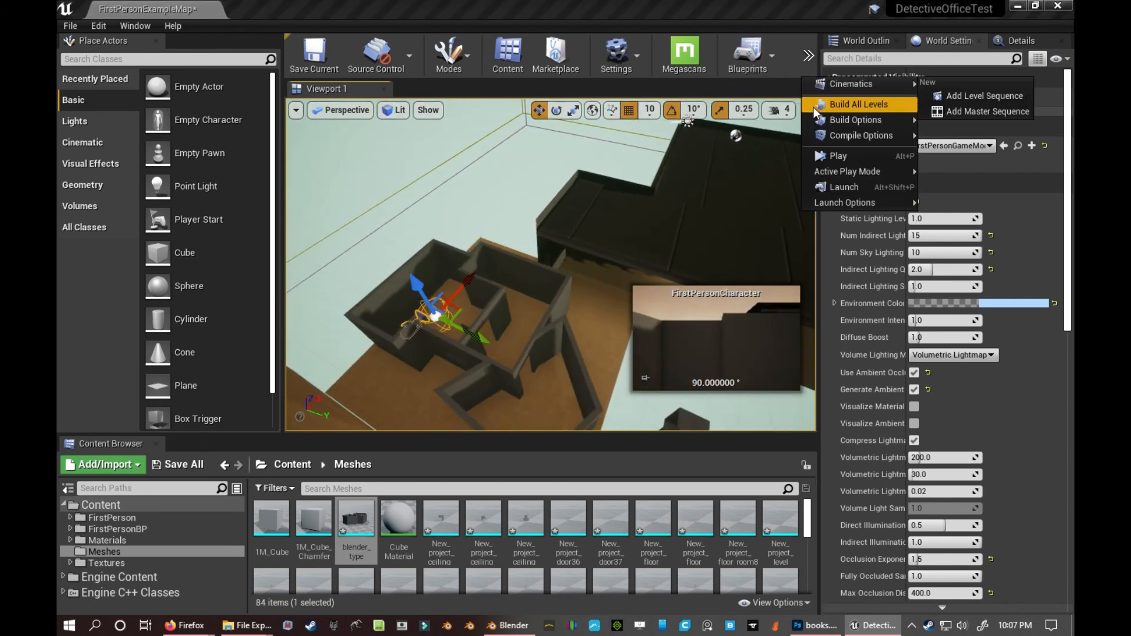
click(833, 156)
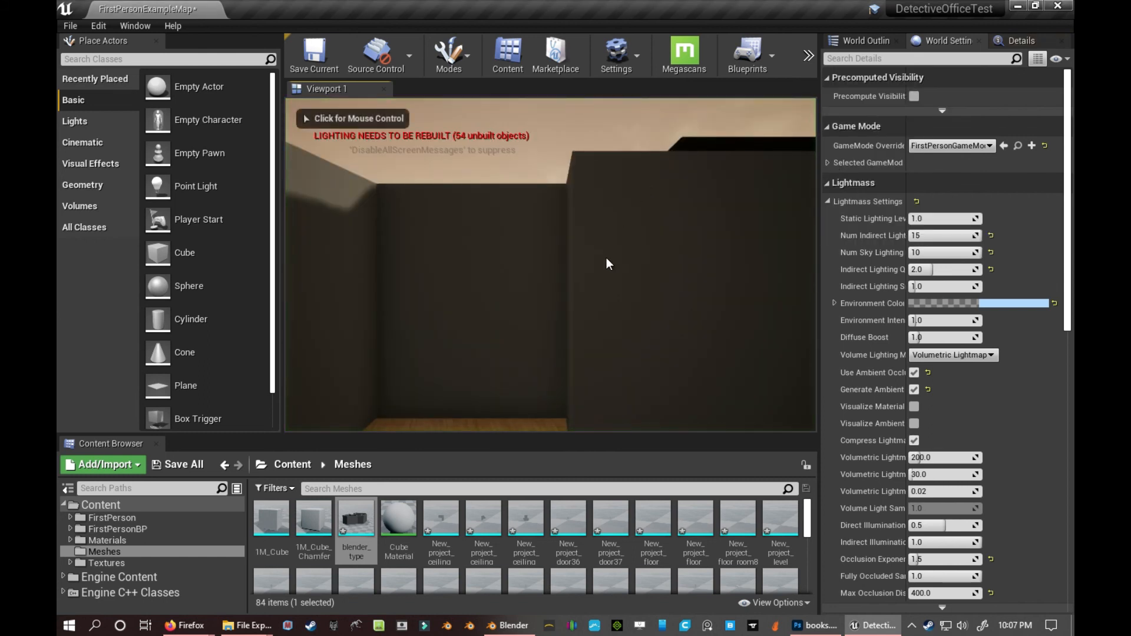
click(606, 257)
key(w)
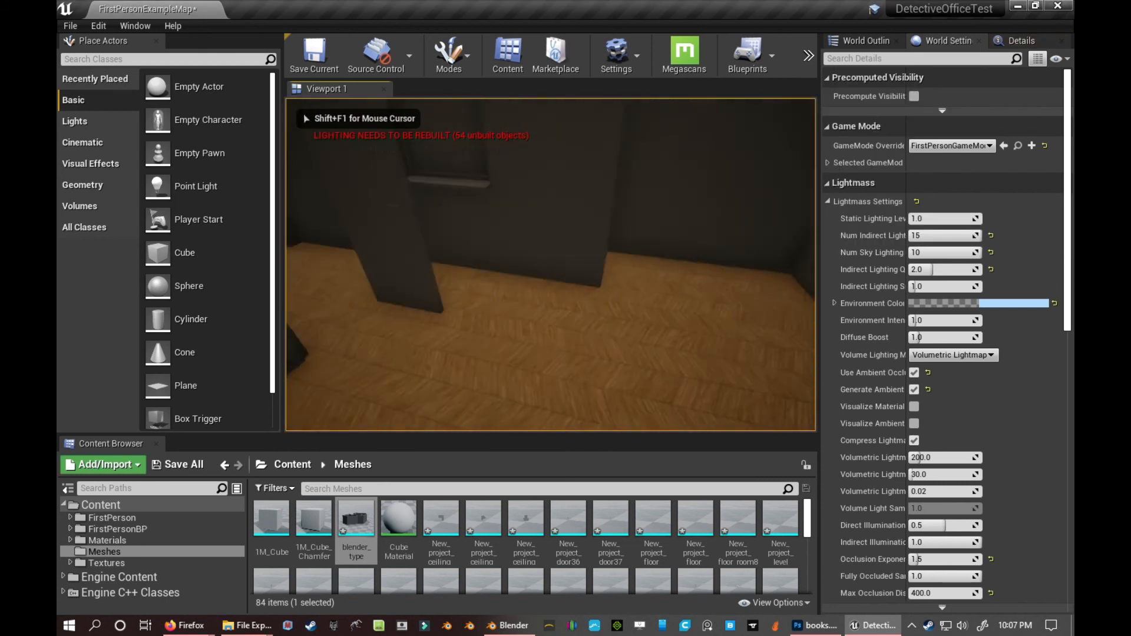
key(w)
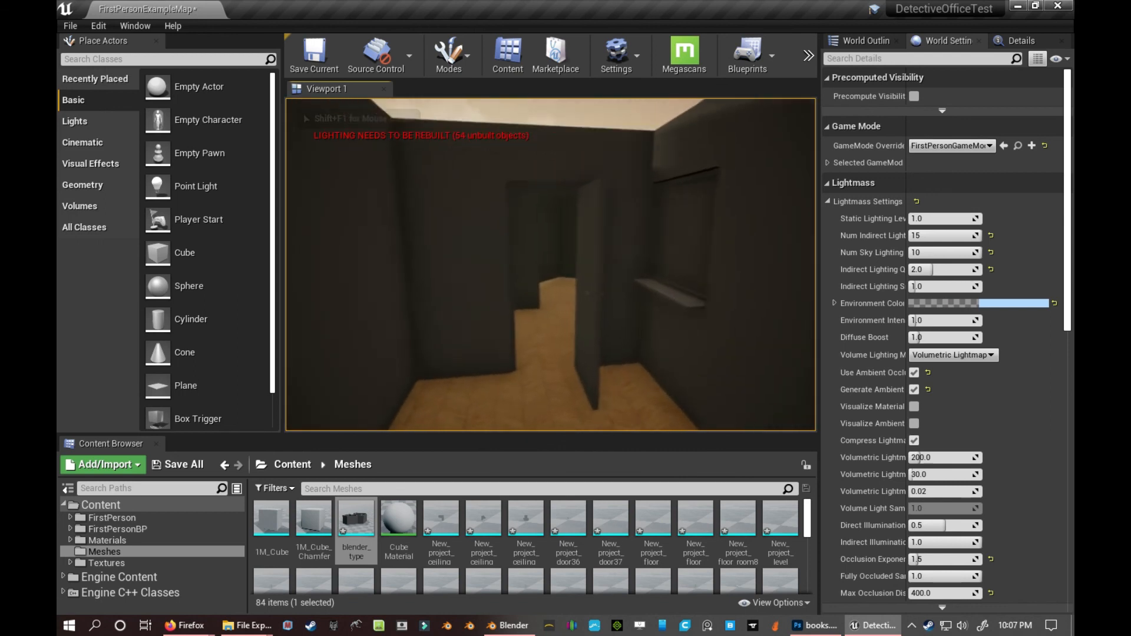
key(w)
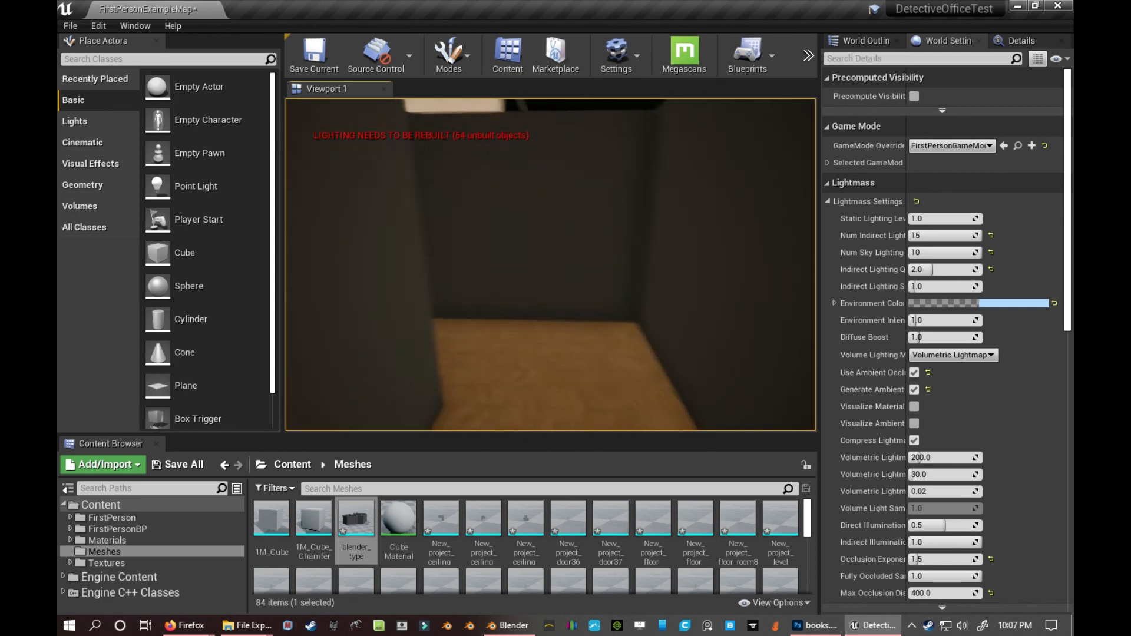
key(w)
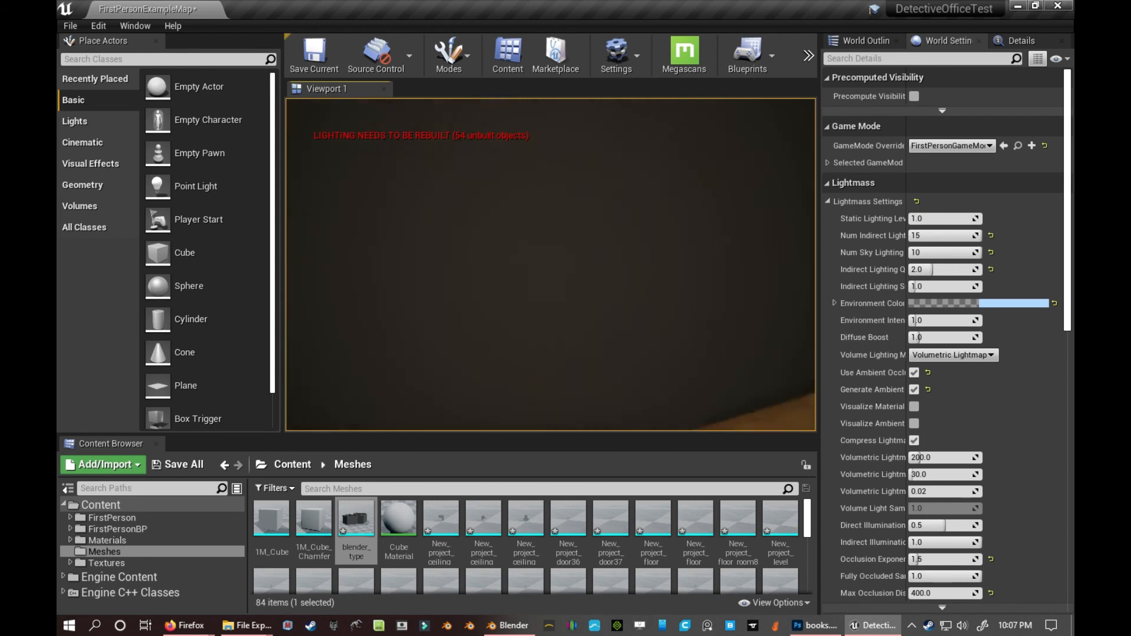
key(w)
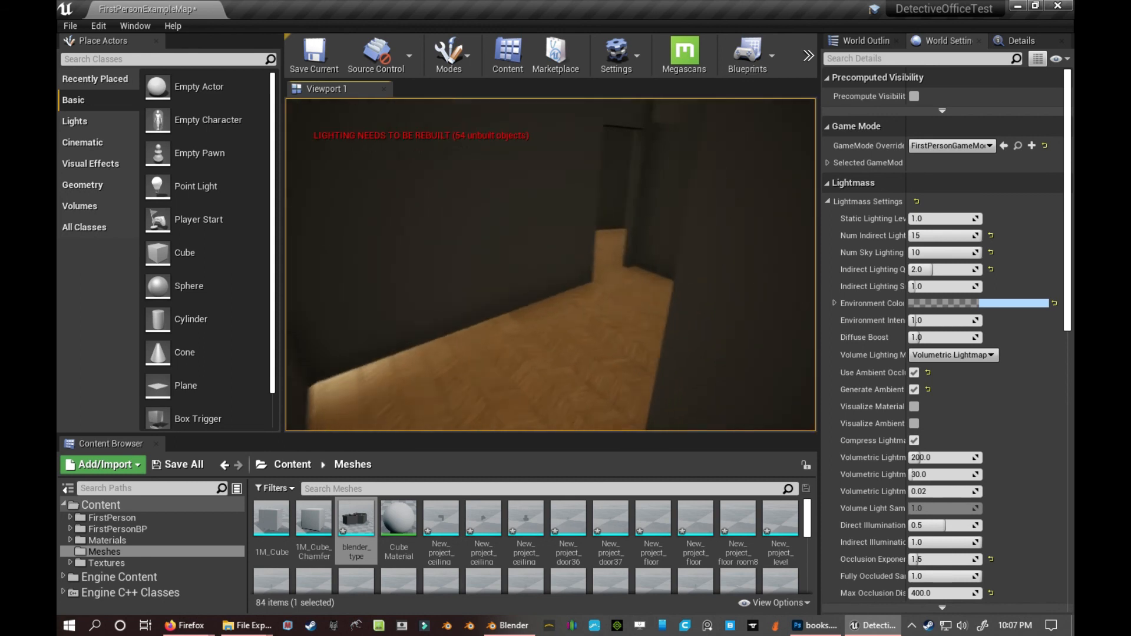
key(w)
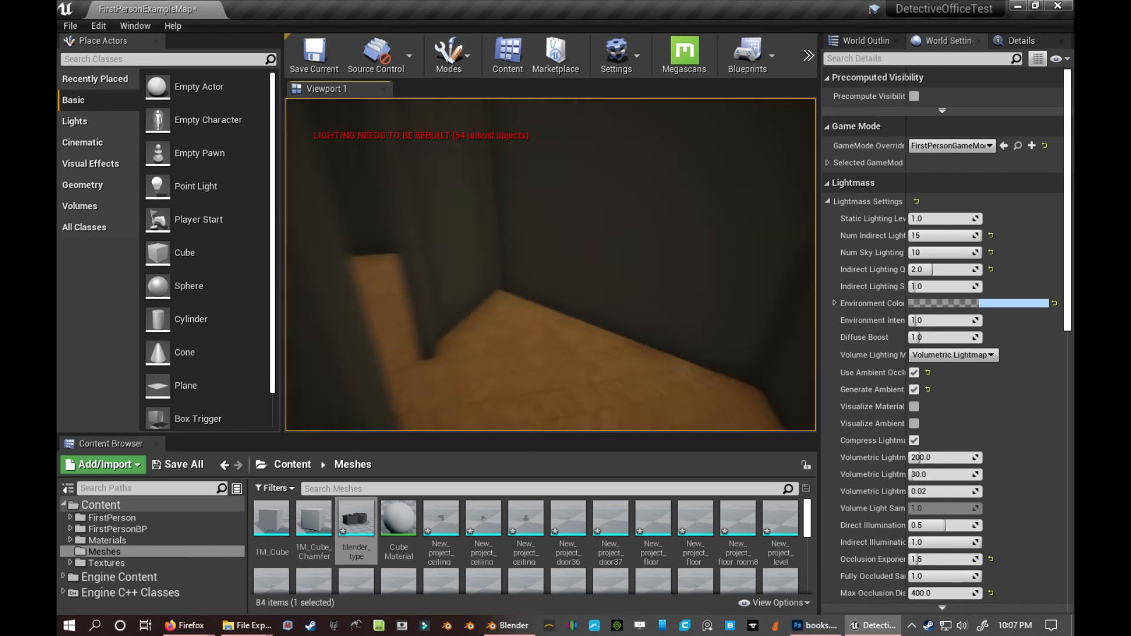
key(w)
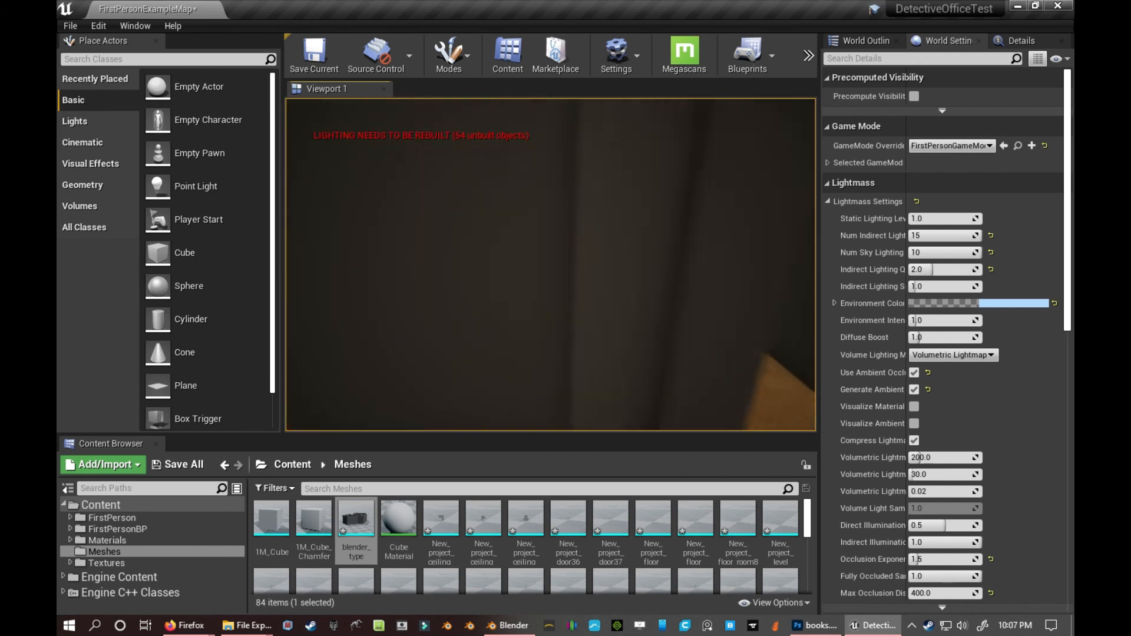
key(w)
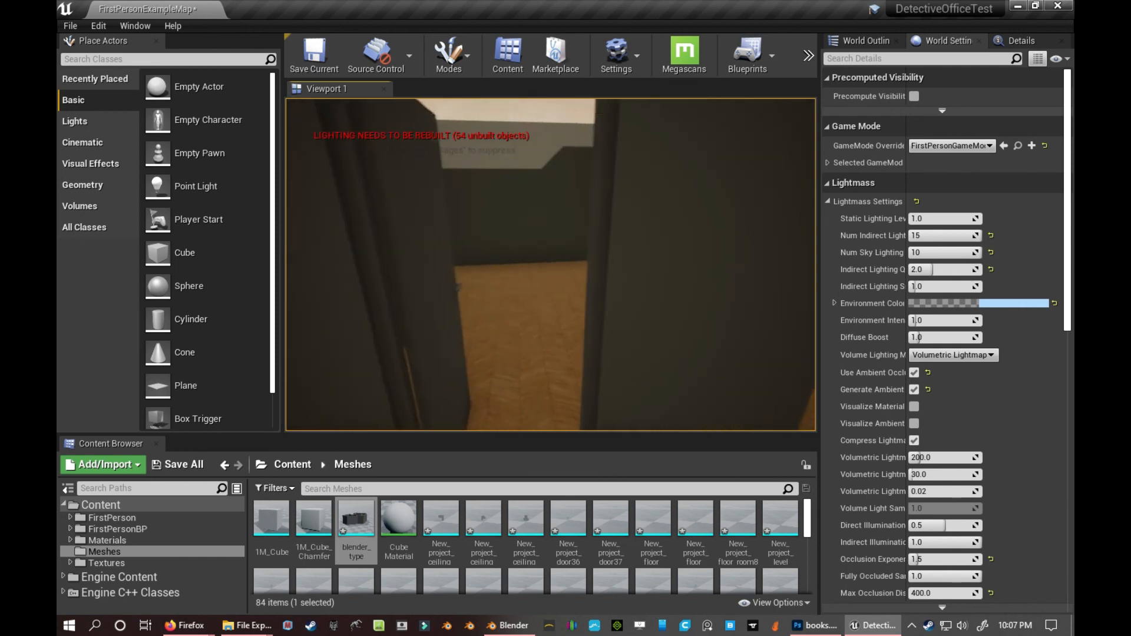
key(w)
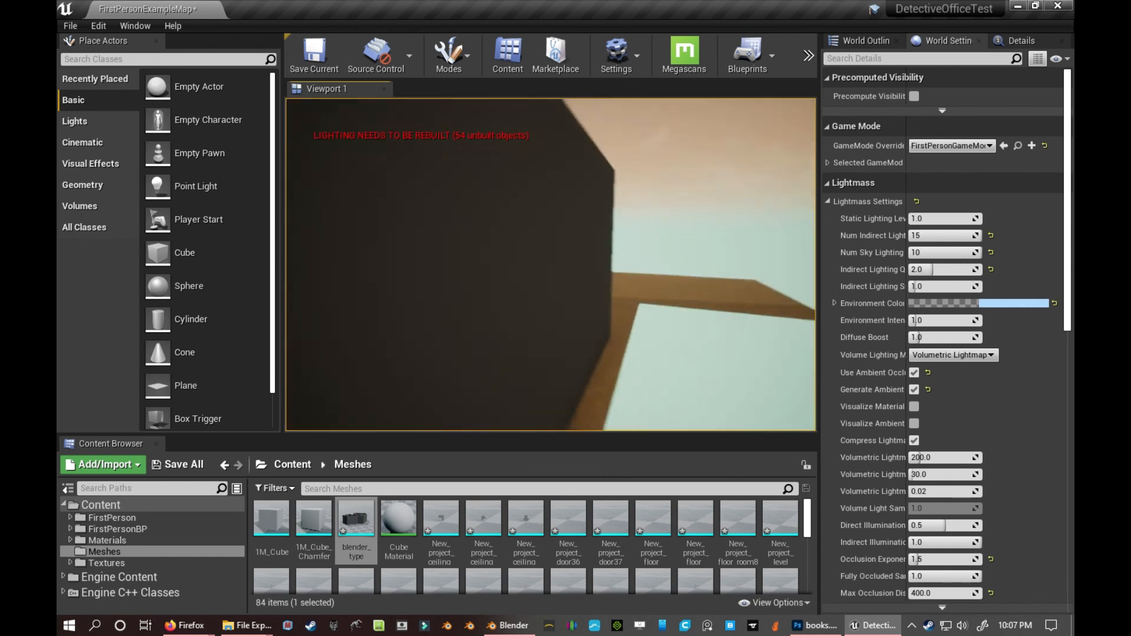
key(w)
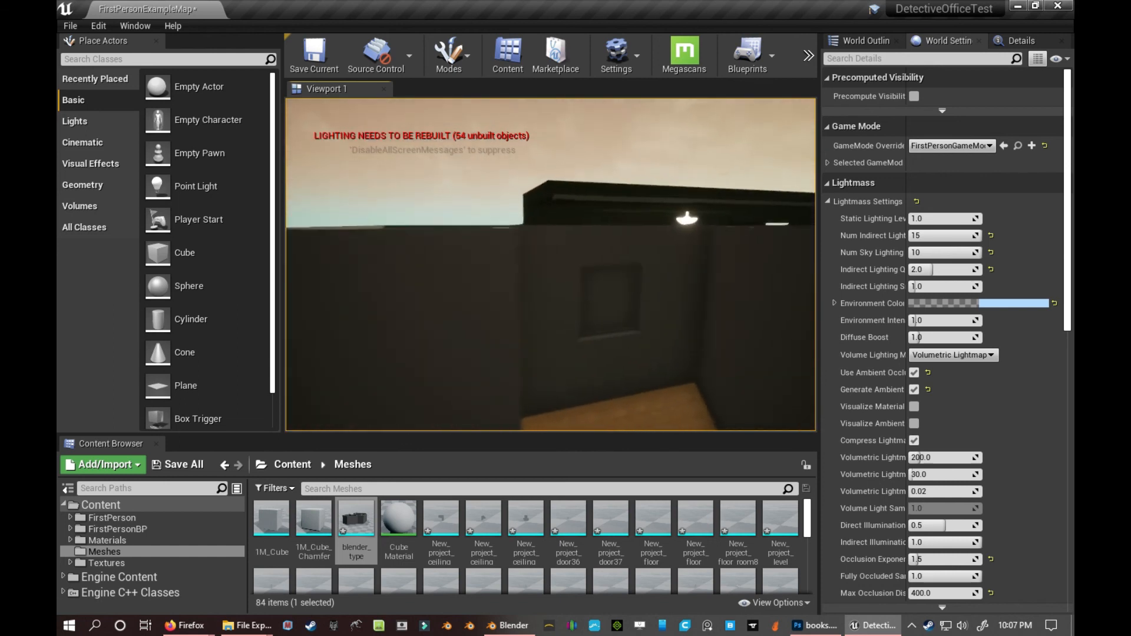
key(w)
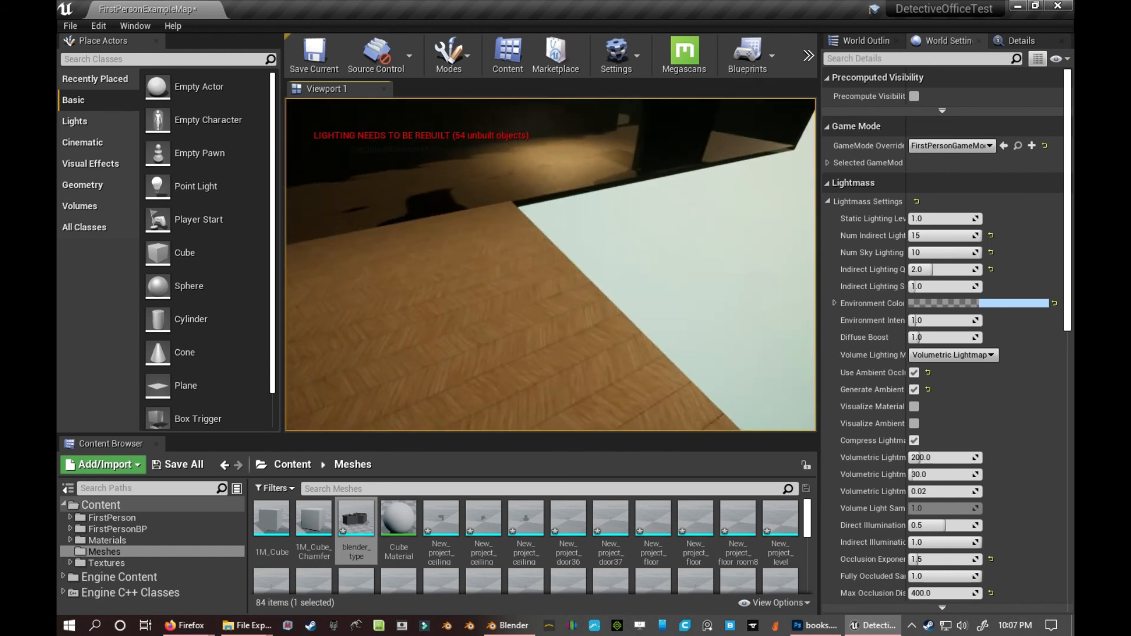
Walk through the office building past the desk to its far doorway to compare its size with the floor plan
key(w)
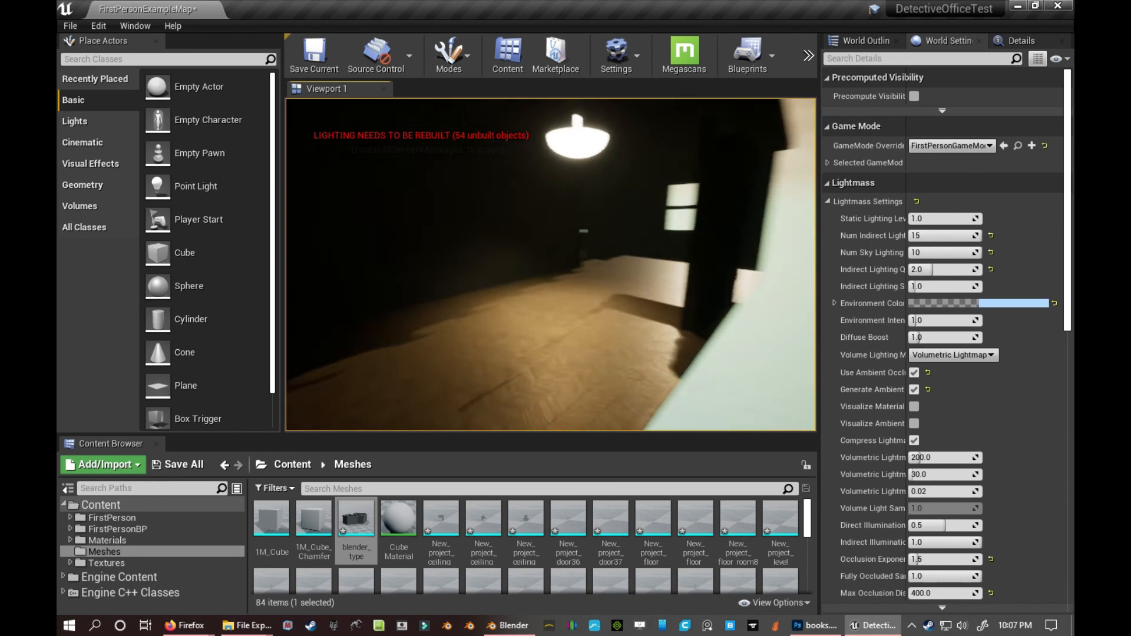
key(w)
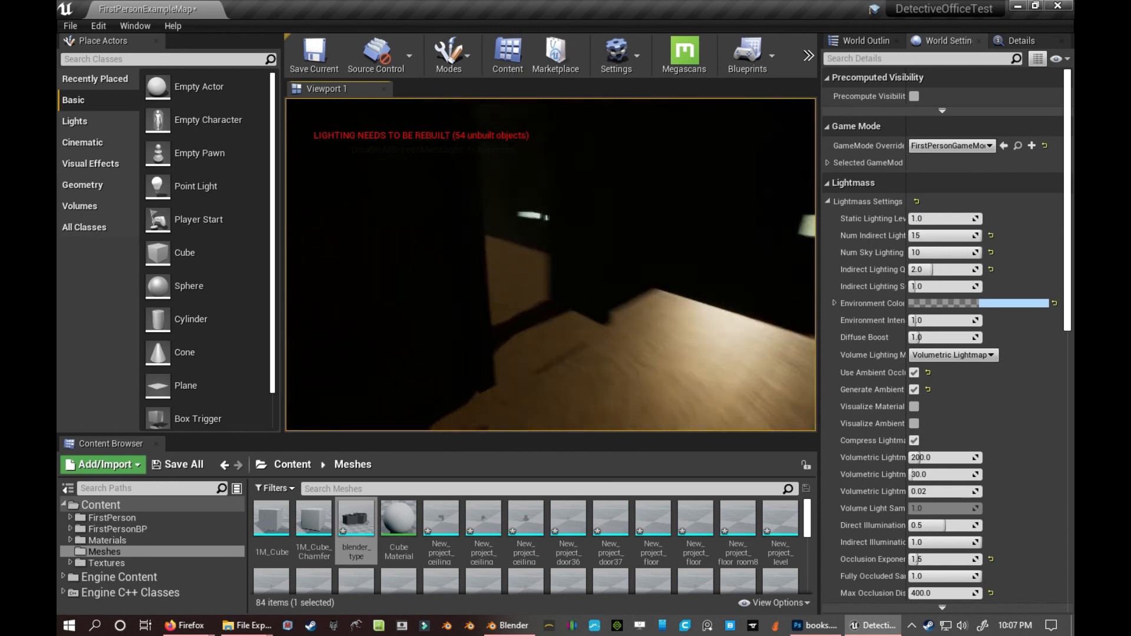
key(w)
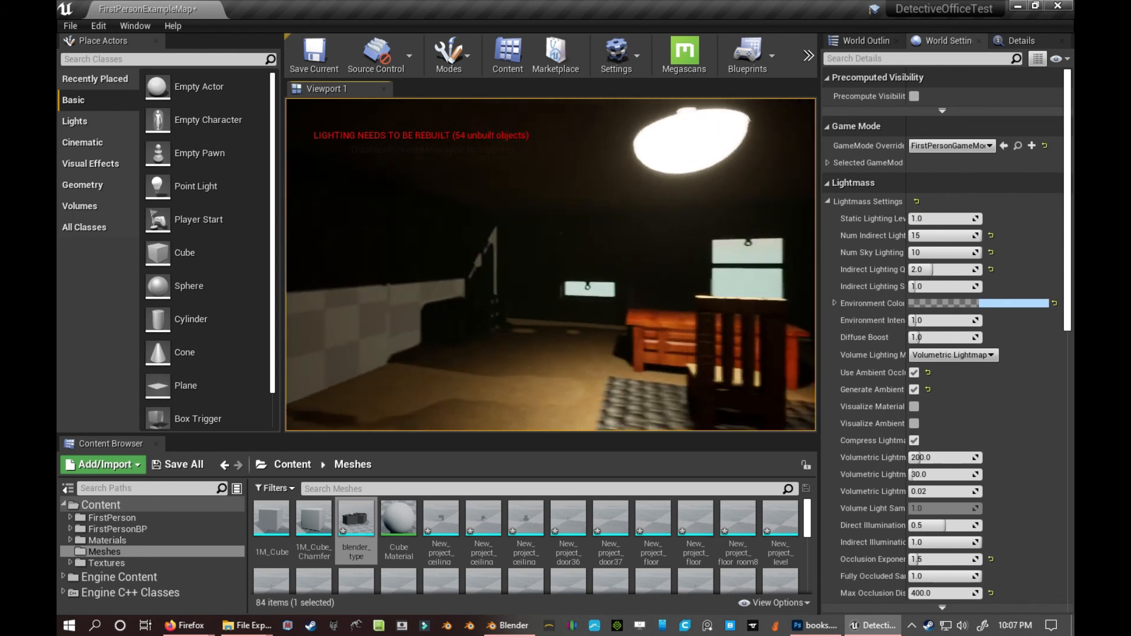
key(w)
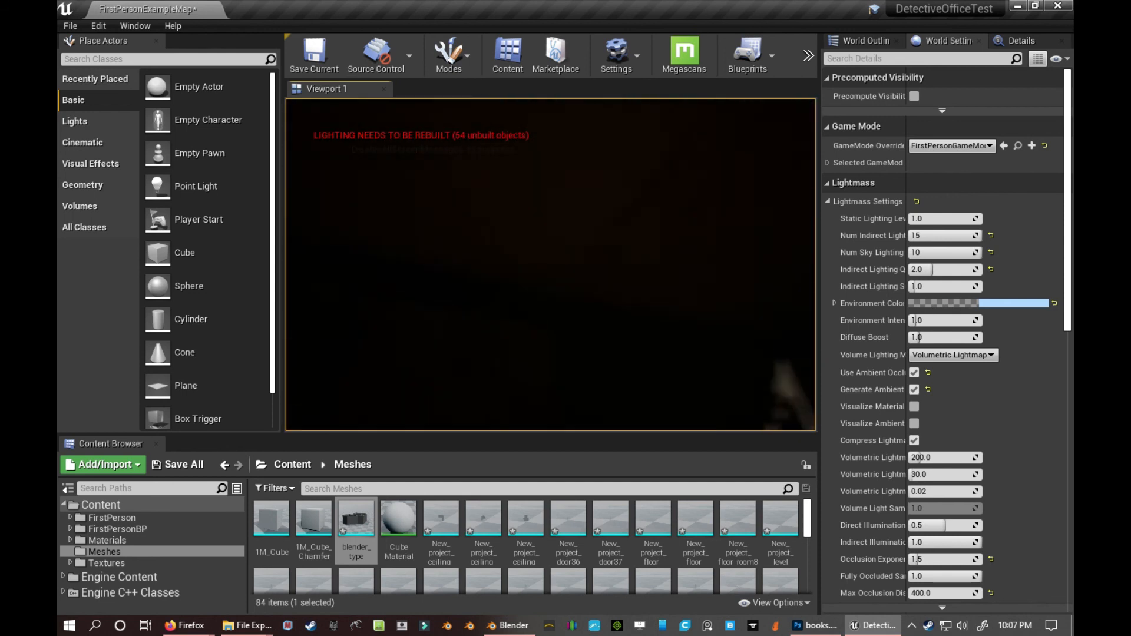
key(w)
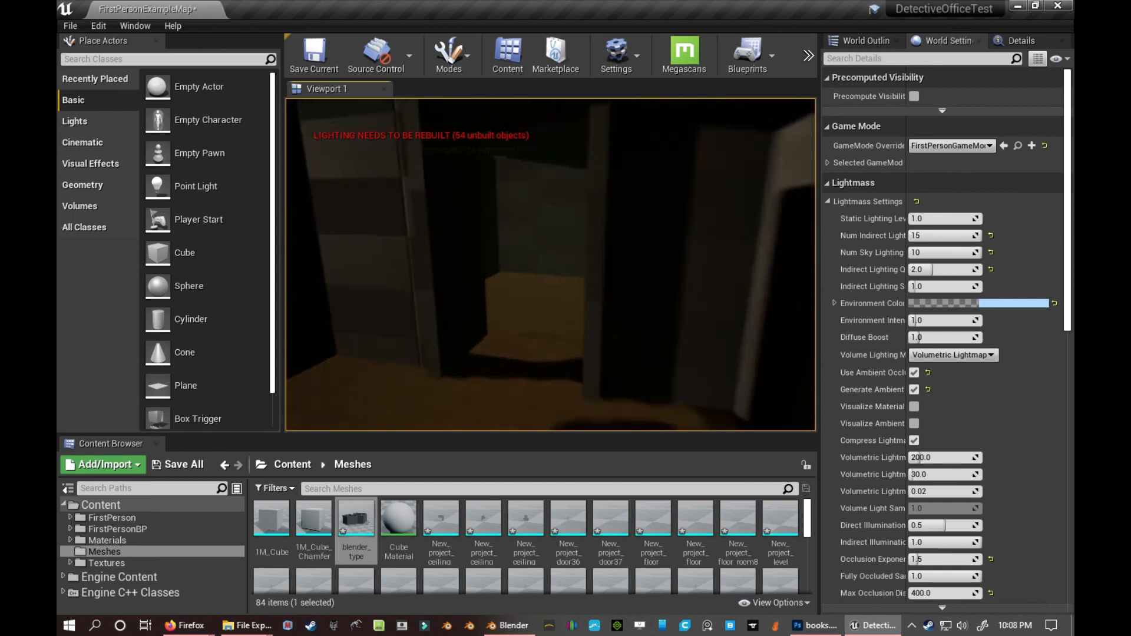
Leave the office and walk back into the blender_type floor plan to examine a room corner at eye level
key(w)
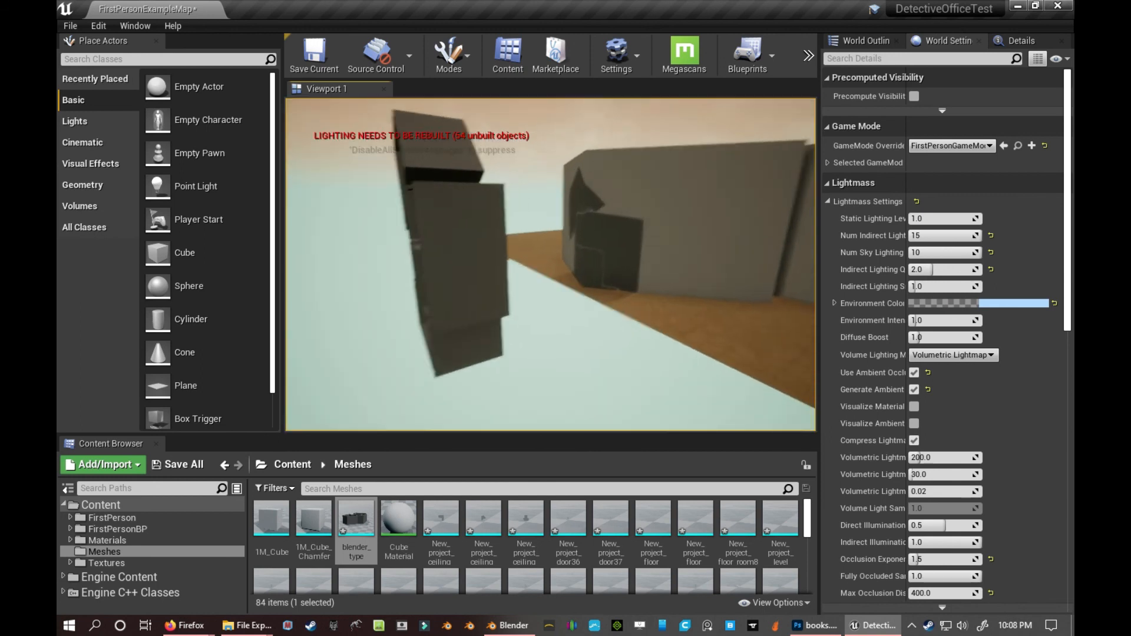
key(w)
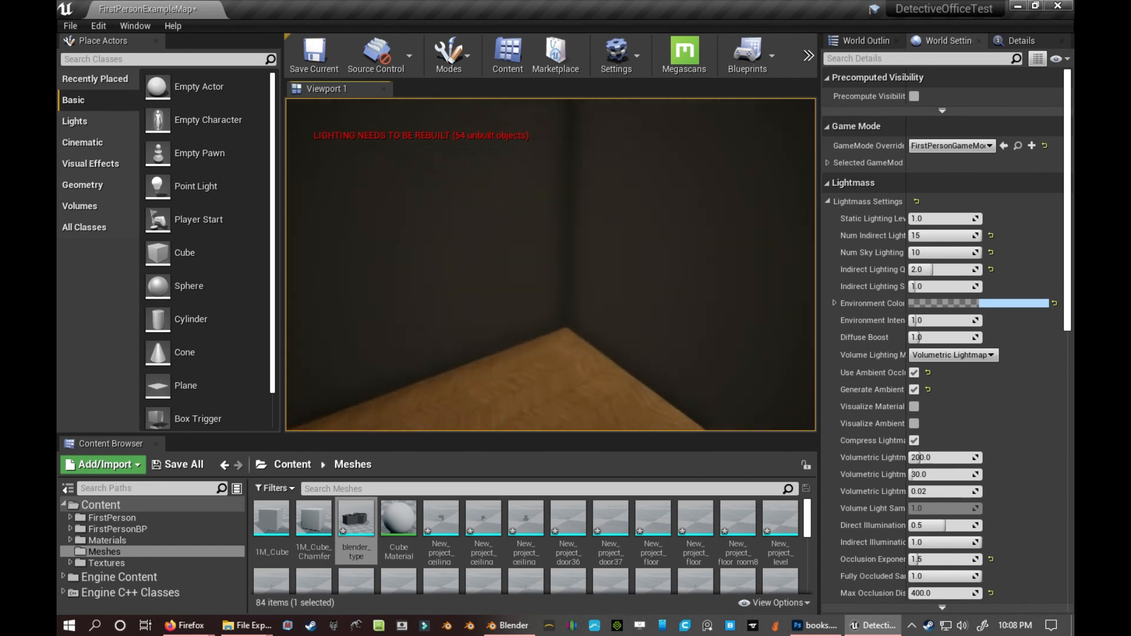
key(w)
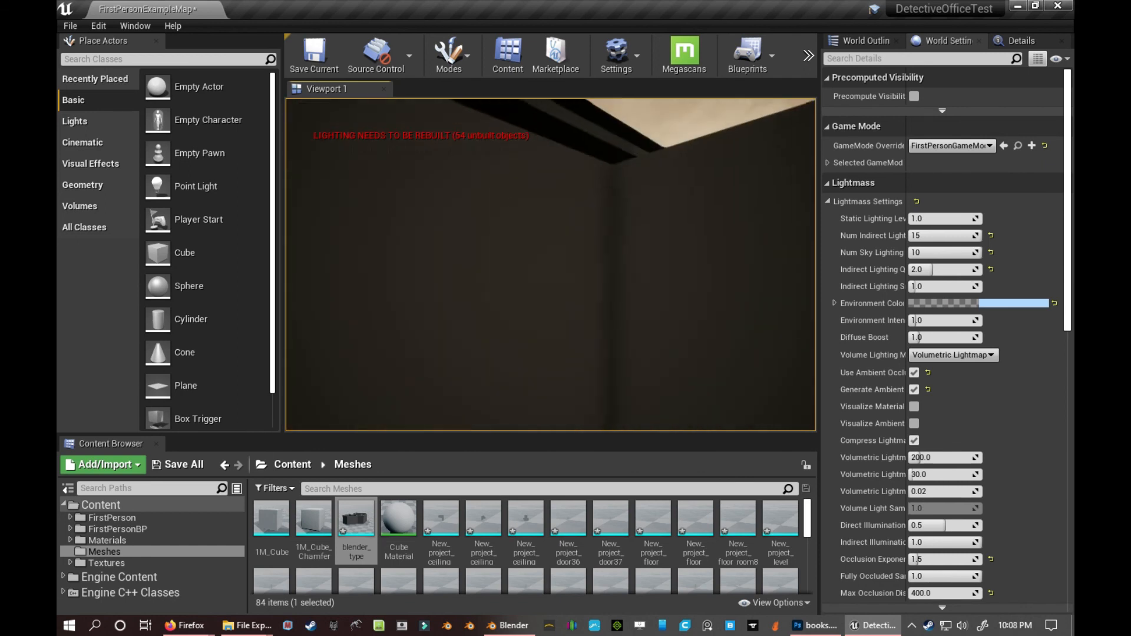
Return to the office building and inspect its walls, windows and desk area from the first-person view
key(w)
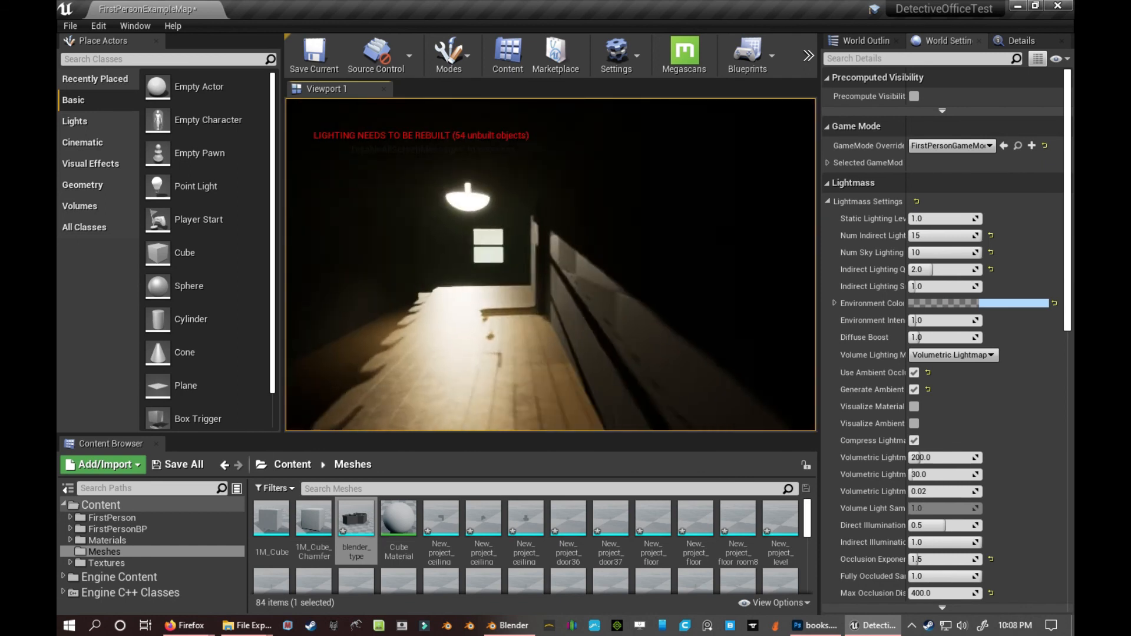
key(w)
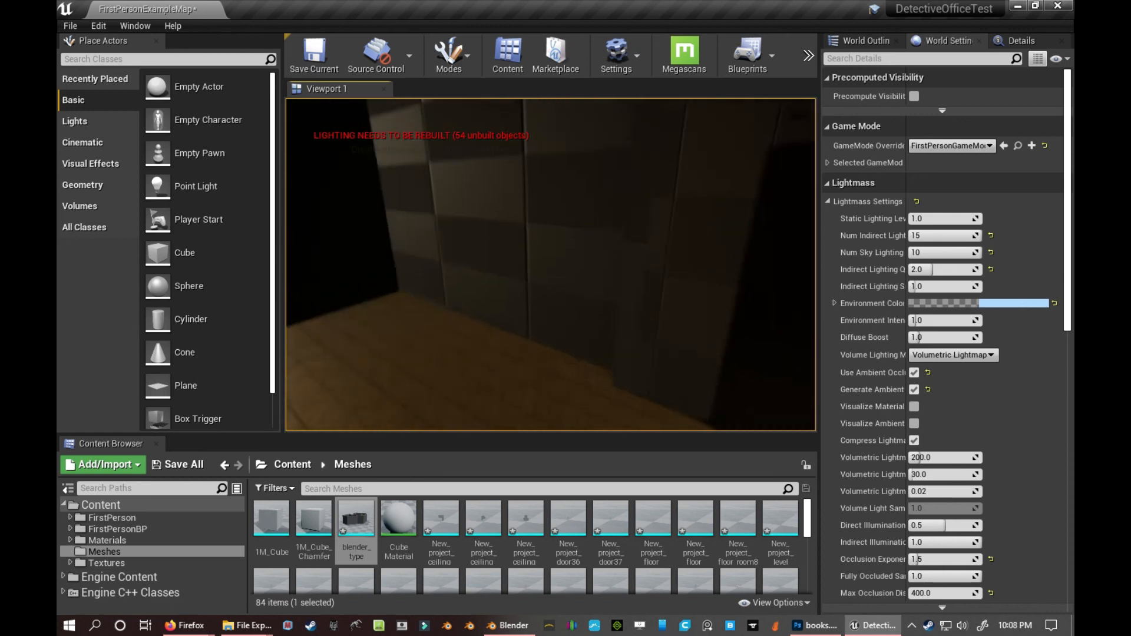
key(w)
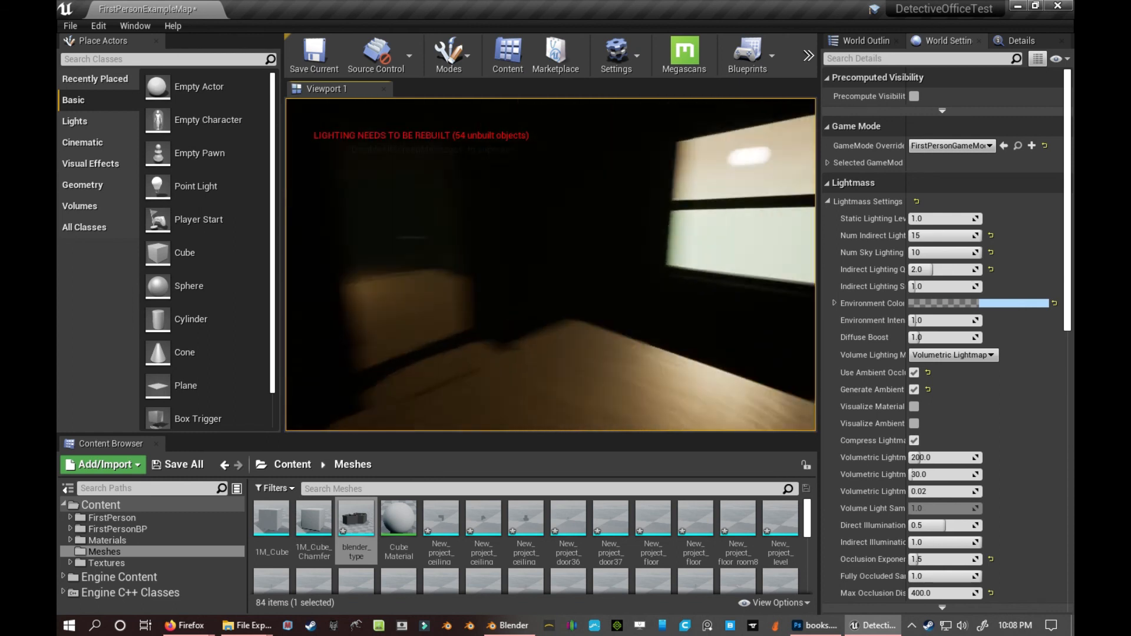
key(w)
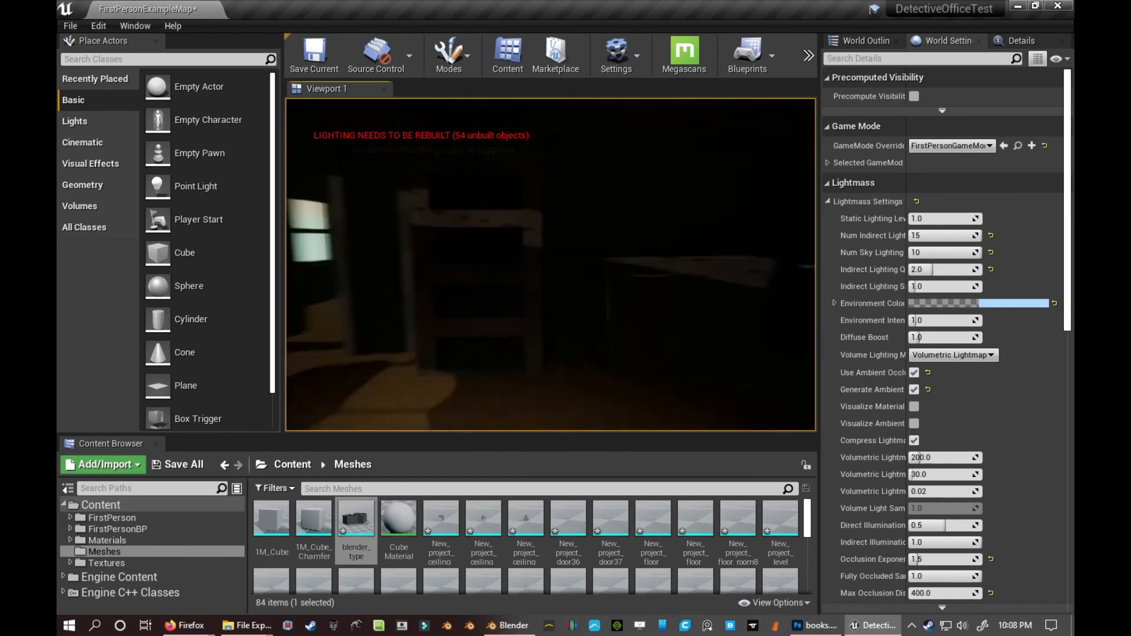
key(w)
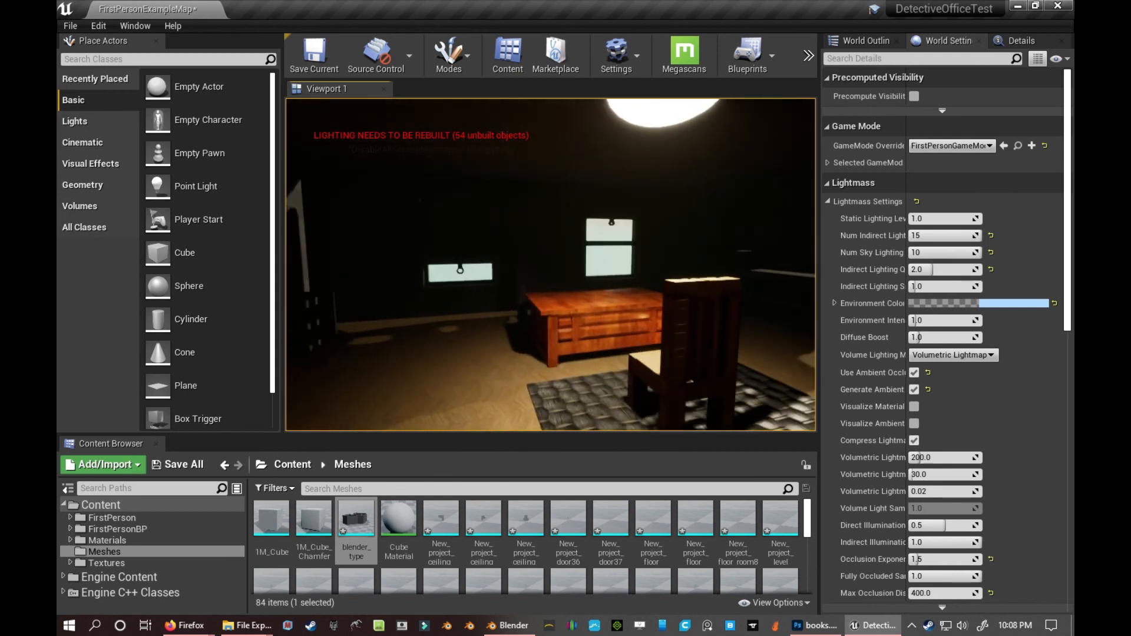
key(a)
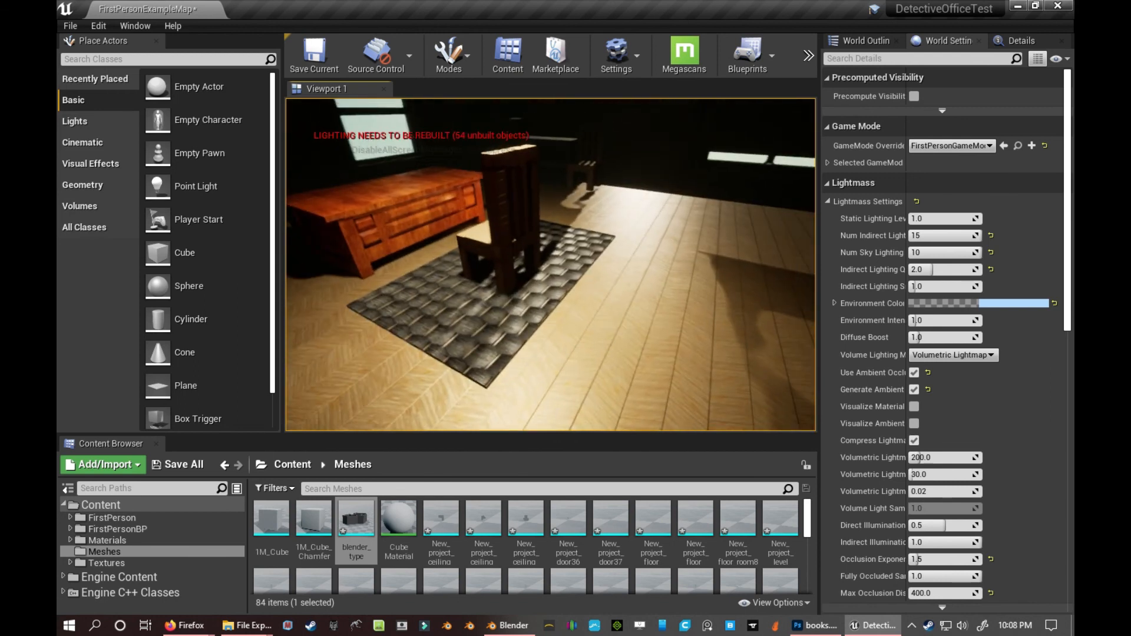